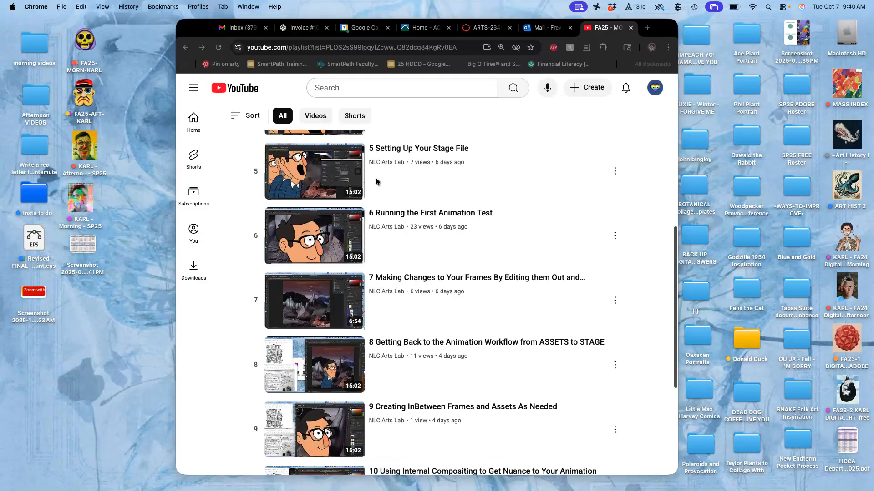
Step: Look through the NLC Arts Lab playlist of animation tutorials through video 12
scroll(377, 182, "up", 4)
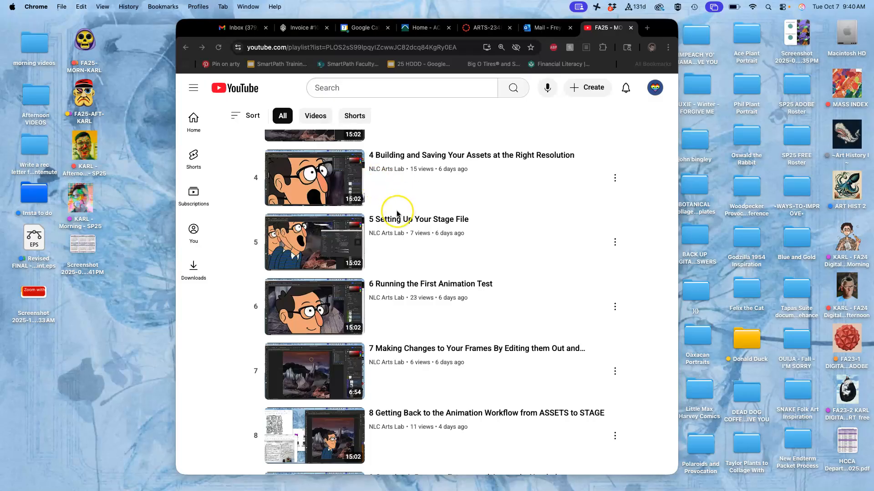
scroll(397, 214, "down", 4)
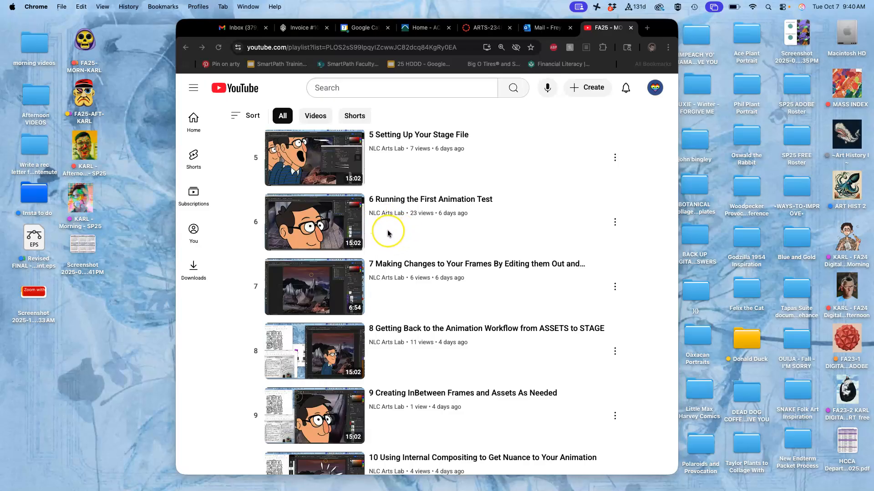
scroll(387, 232, "down", 4)
scroll(387, 233, "down", 5)
left_click(391, 403)
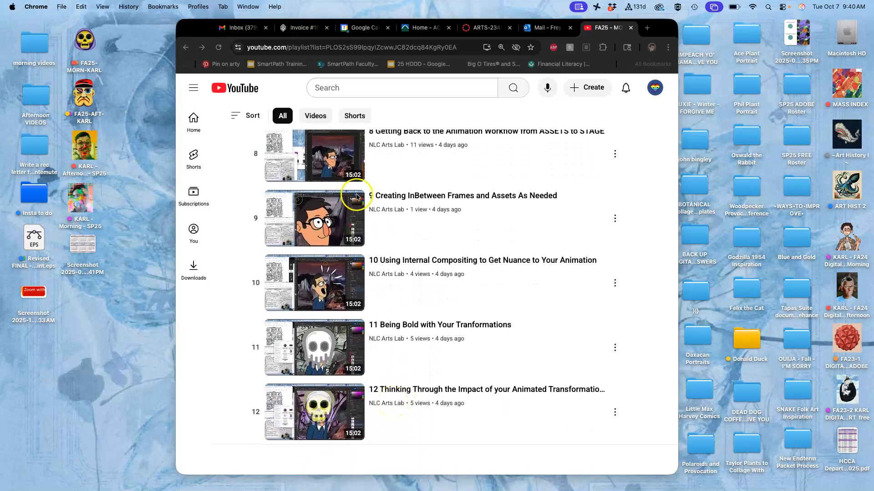
Step: Close the course outline PDF in the ARTS-2348 course and open Assignment #3 (.GIF animation) from the assignment sheets
left_click(479, 28)
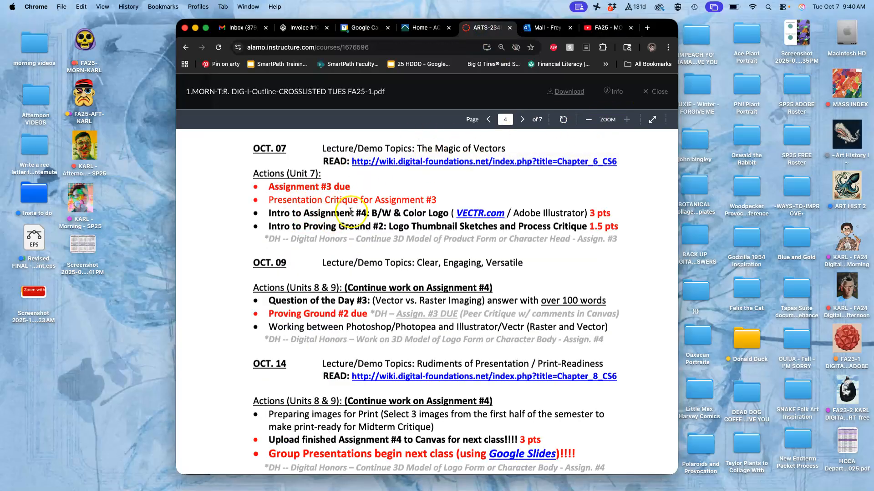
left_click(651, 92)
scroll(481, 266, "down", 5)
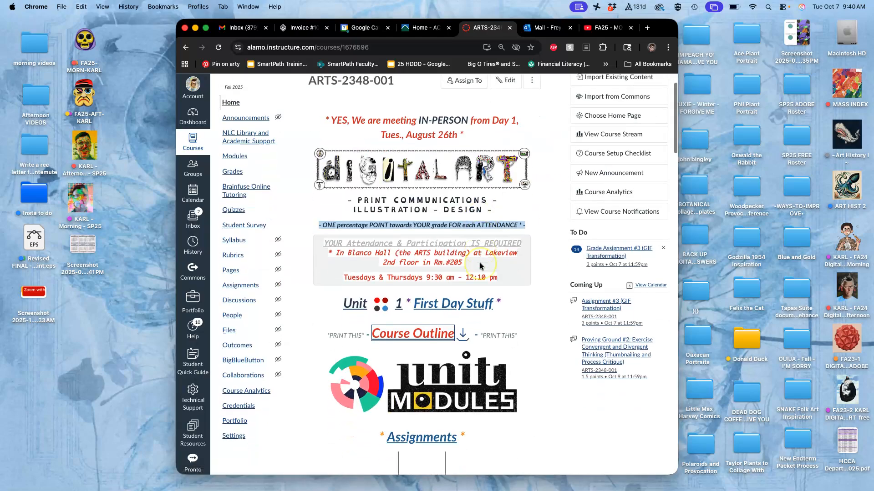
left_click(428, 306)
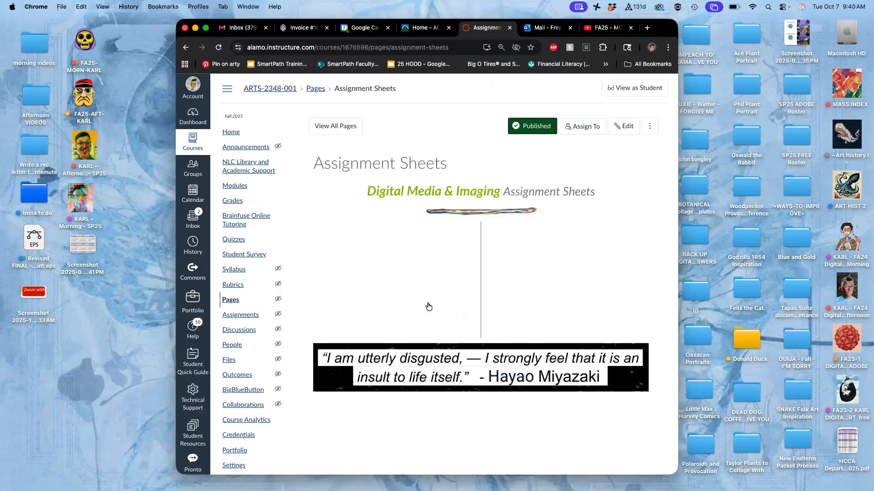
scroll(428, 306, "down", 3)
scroll(428, 306, "down", 10)
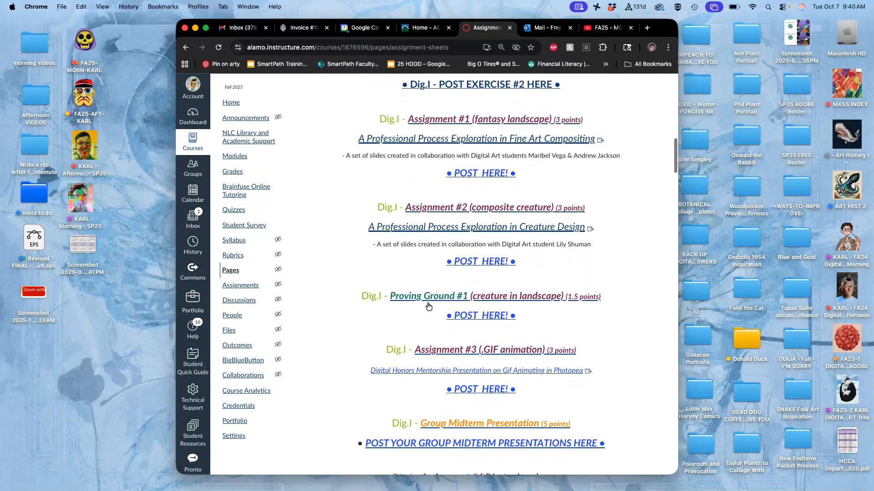
scroll(428, 306, "down", 3)
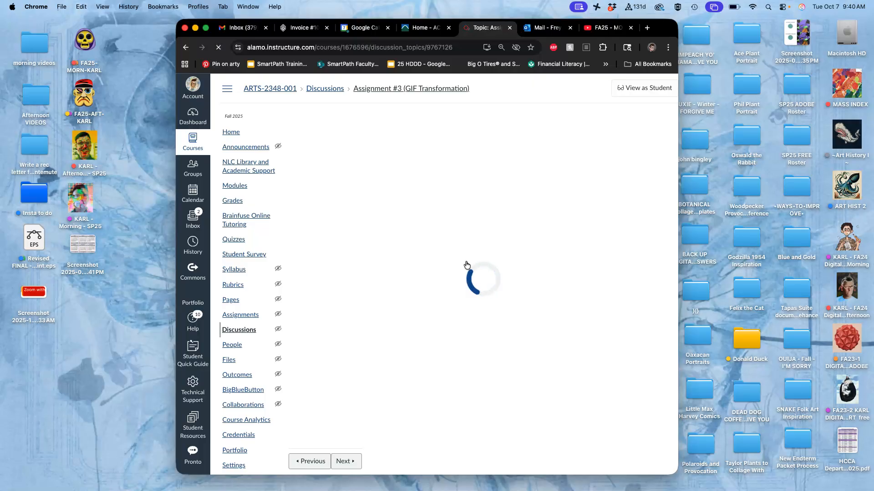
Step: Read through the Assignment #3 (GIF Transformation) instructions down to the animation workflow whiteboard photo
scroll(467, 265, "down", 7)
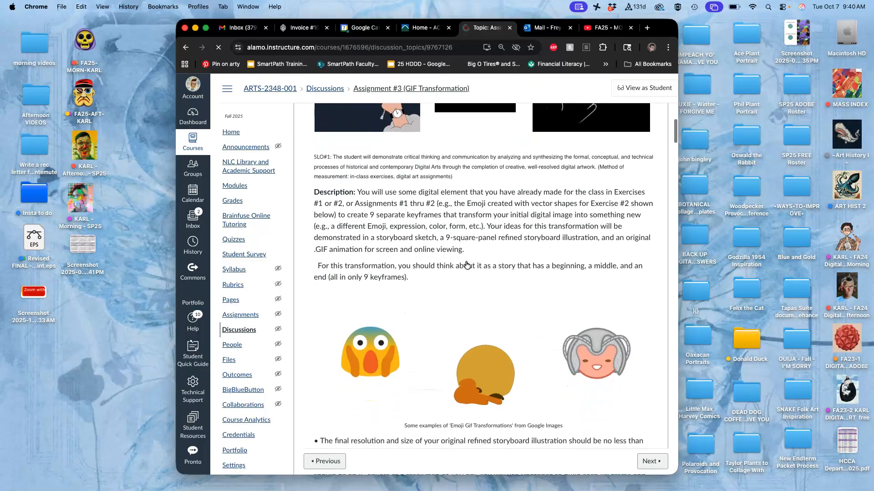
scroll(466, 265, "down", 20)
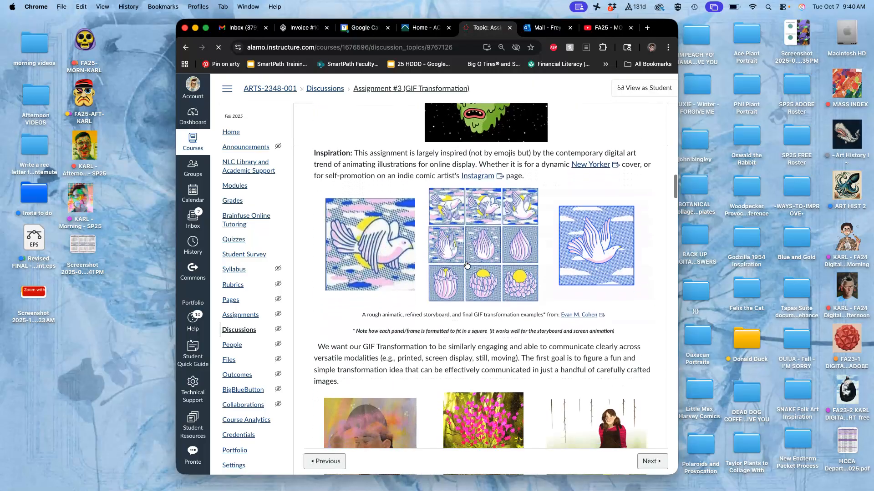
scroll(466, 264, "down", 8)
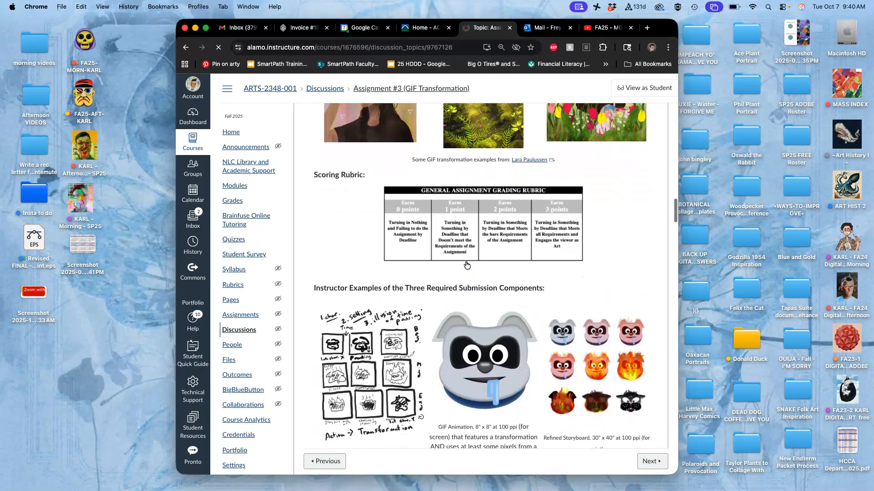
scroll(466, 265, "down", 2)
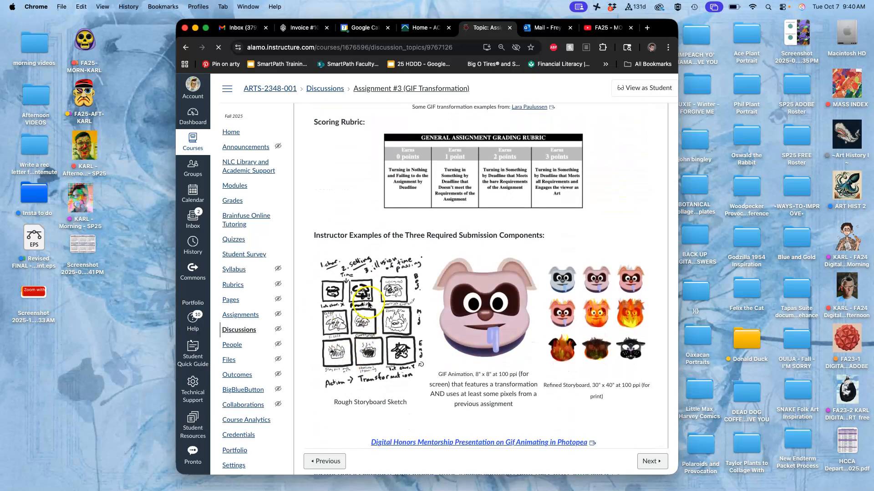
scroll(375, 323, "down", 6)
scroll(383, 341, "down", 7)
scroll(382, 340, "up", 3)
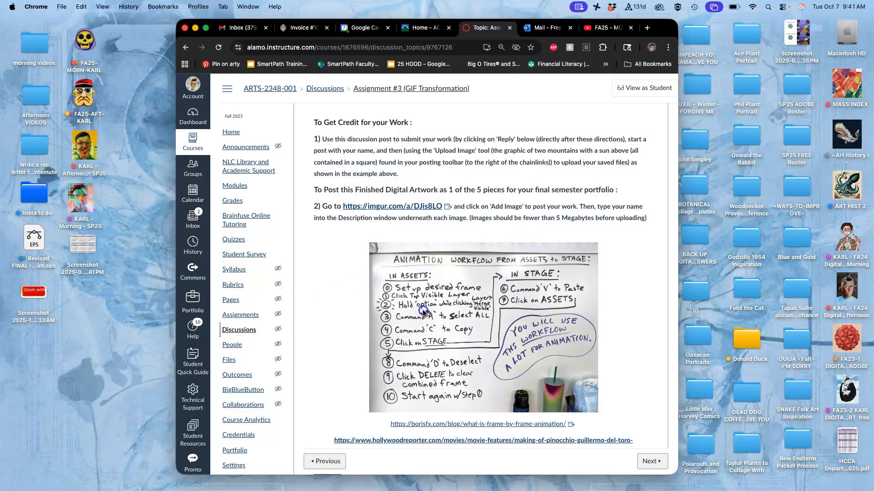
Step: Open a desktop copy of the assignment's animation workflow photo in Preview and shrink its window into the screen's lower-left corner
left_click_drag(147, 303, 83, 287)
double_click(83, 287)
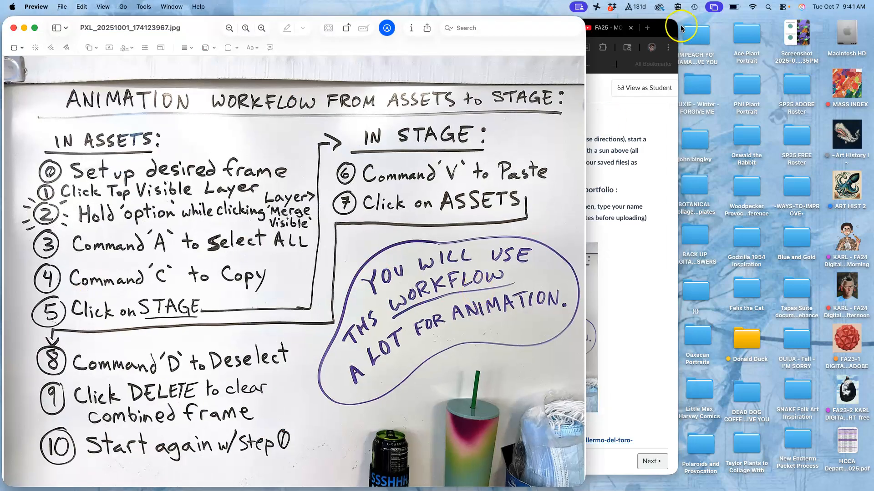
left_click_drag(582, 21, 204, 270)
left_click_drag(272, 274, 220, 271)
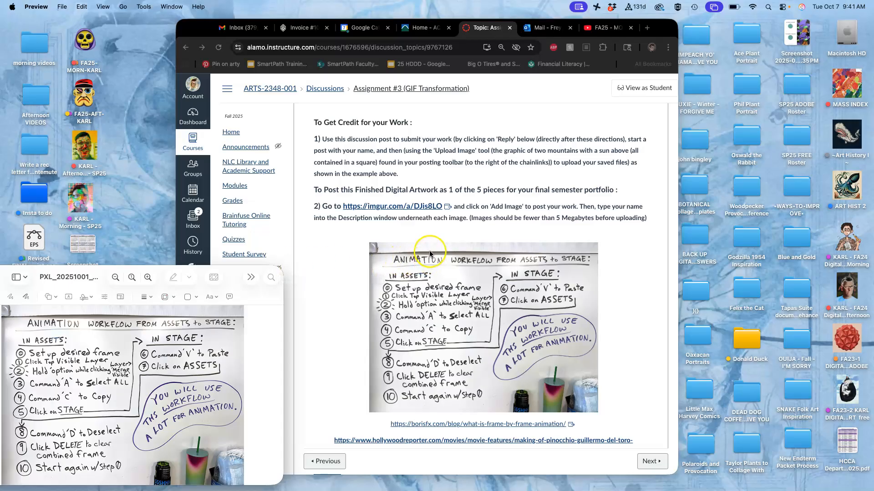
Step: Find the instructor demonstration's rough storyboard sketch among the discussion replies and open a desktop copy of it in Preview
scroll(429, 253, "down", 15)
scroll(430, 253, "down", 10)
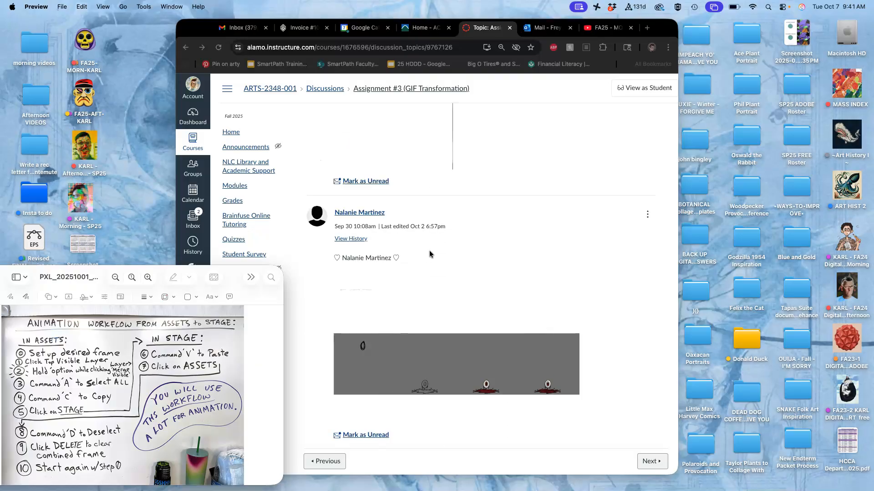
scroll(430, 253, "up", 10)
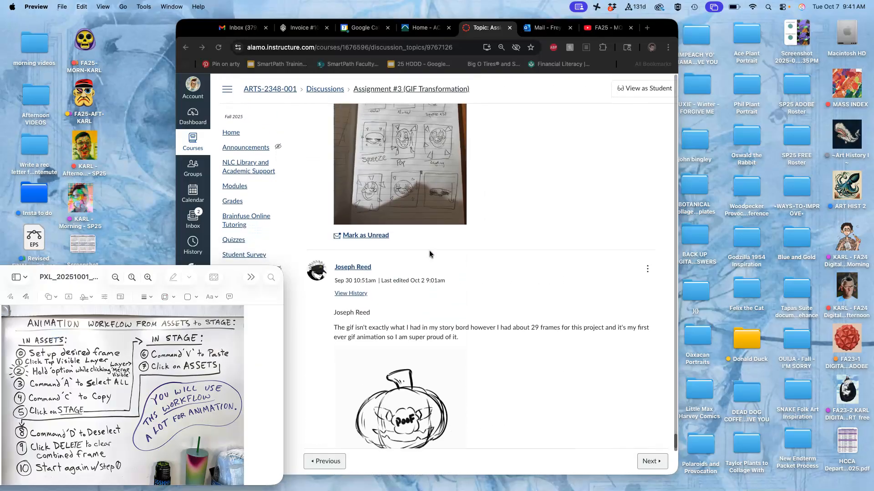
scroll(430, 254, "up", 15)
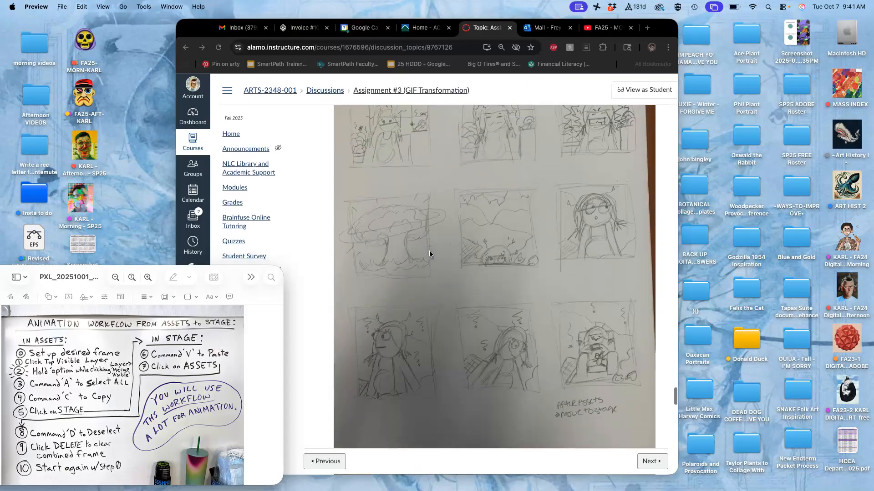
scroll(429, 254, "up", 15)
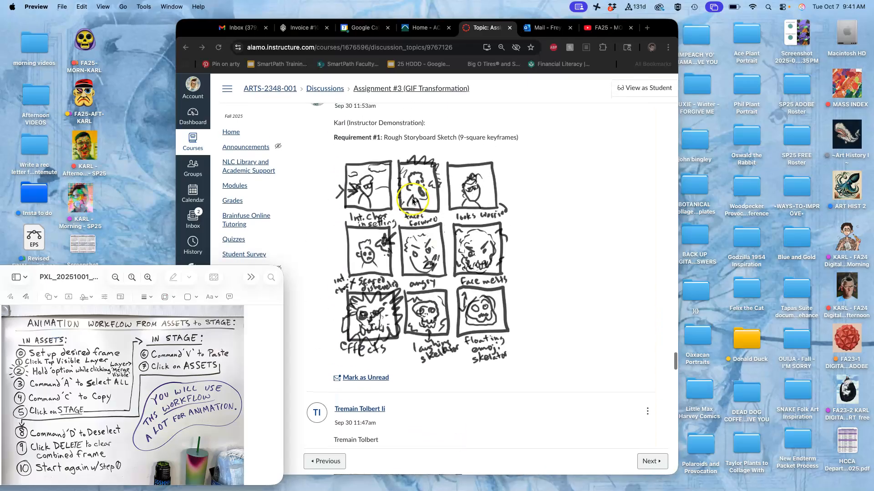
left_click(408, 204)
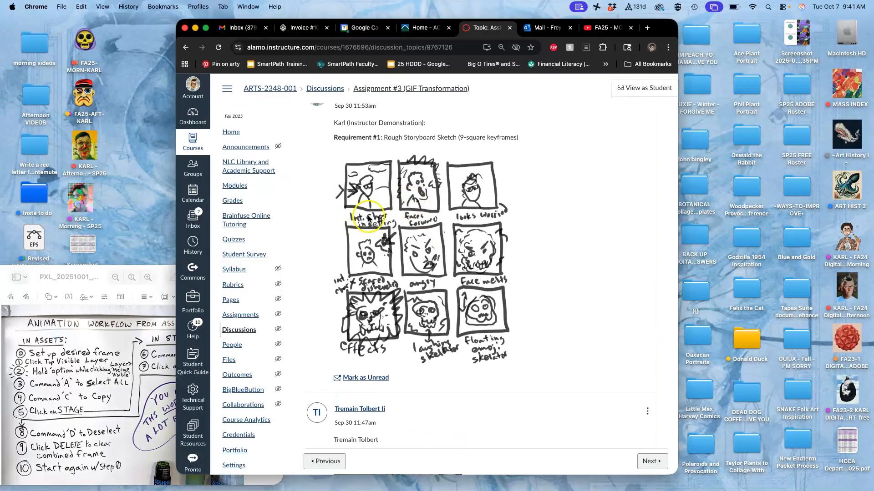
left_click_drag(141, 181, 141, 181)
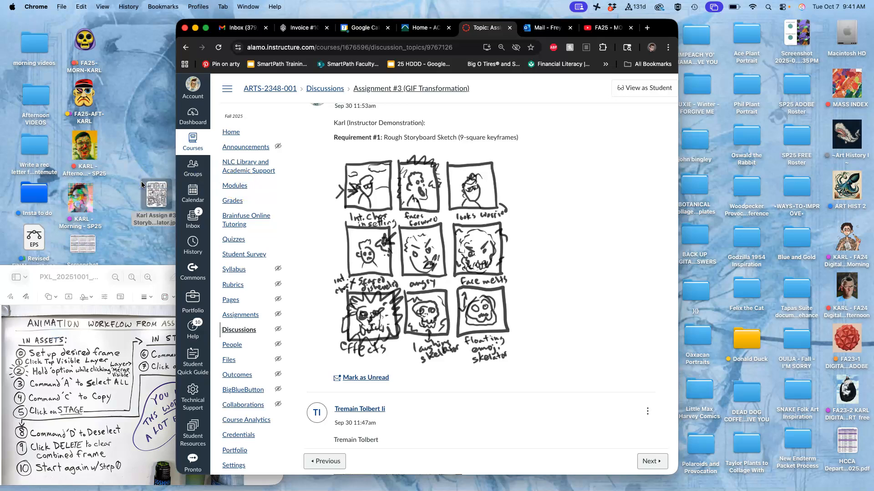
left_click(156, 192)
double_click(156, 192)
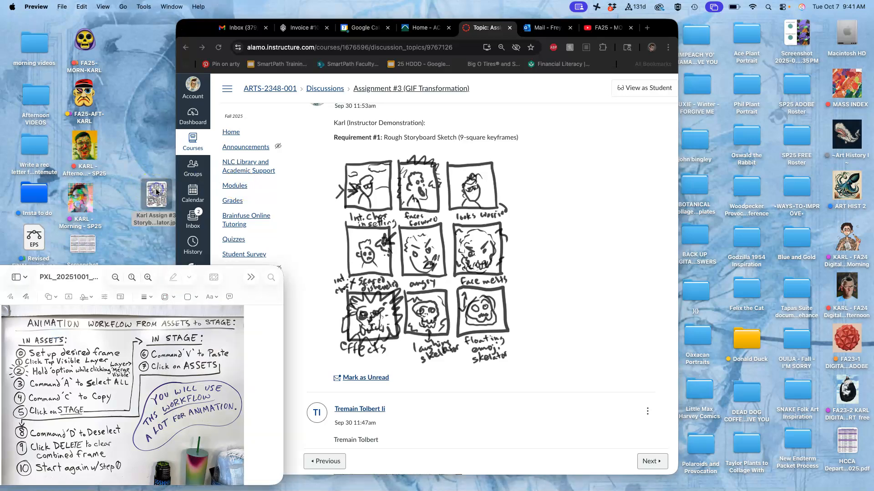
Step: Shrink the storyboard window and place it above the workflow photo, and move the browser window aside so both references show
left_click_drag(347, 485, 240, 289)
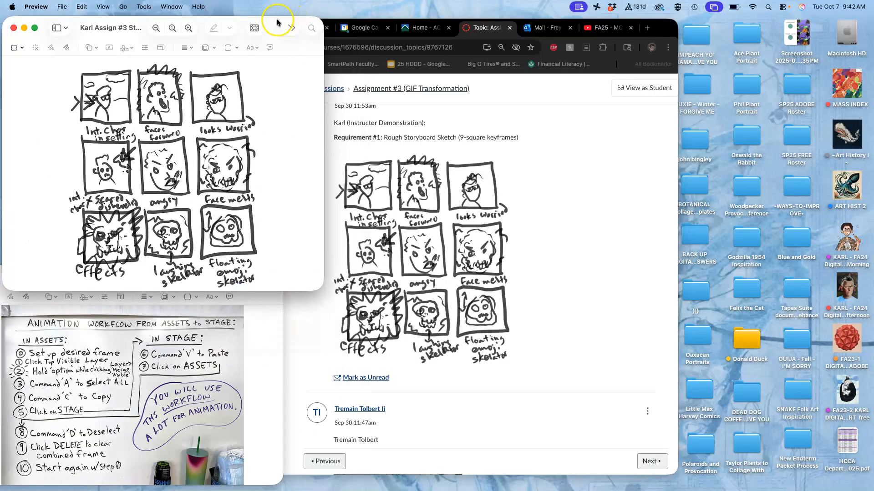
left_click_drag(273, 23, 211, 28)
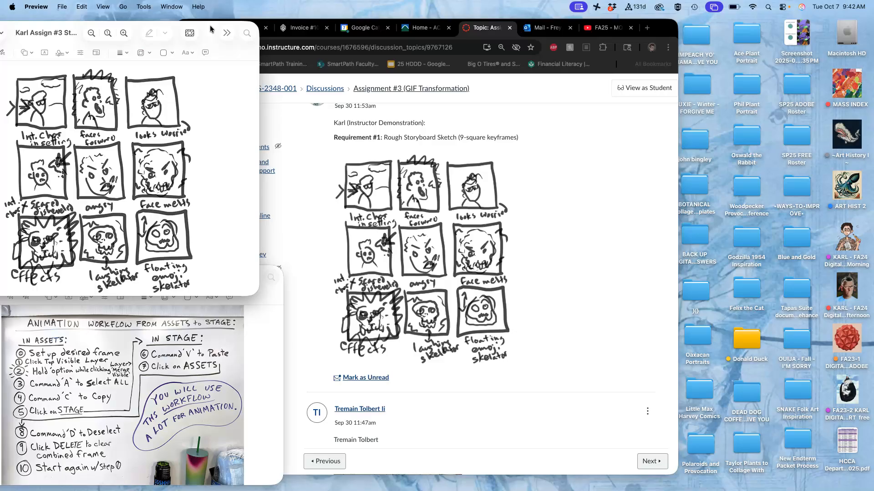
left_click(227, 33)
left_click(567, 263)
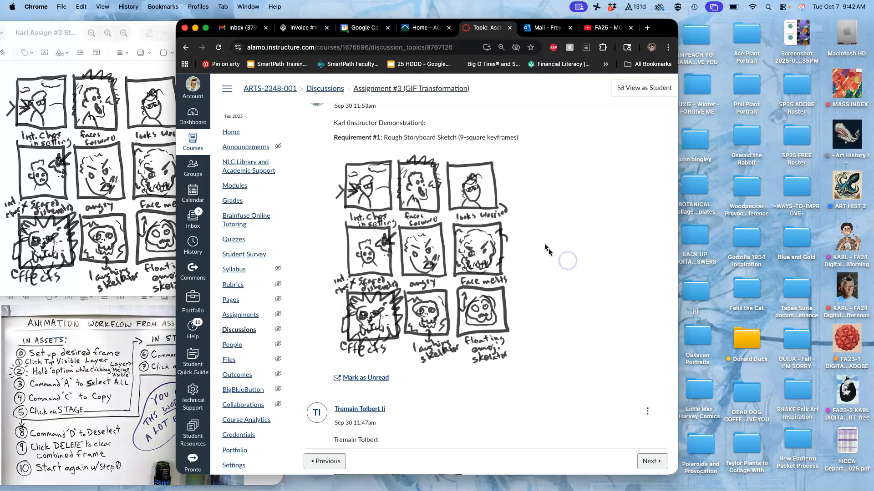
left_click_drag(213, 26, 280, 31)
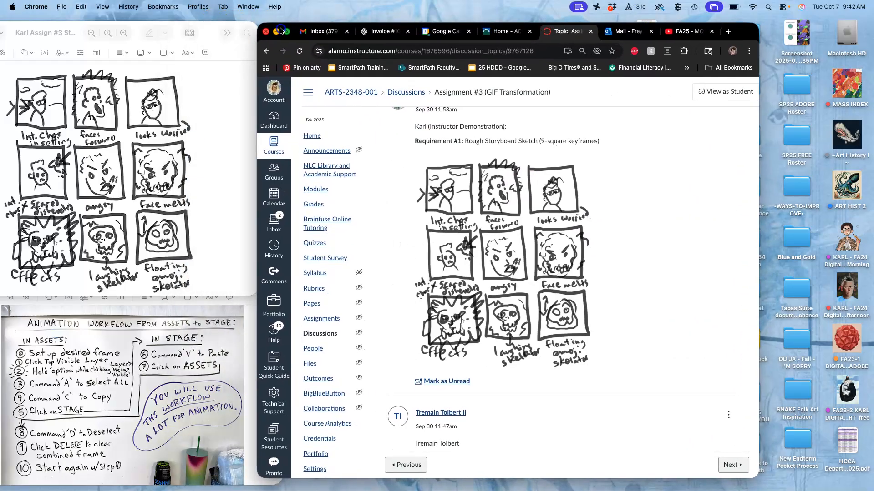
Step: Review the instructor examples of the three required submission components in the Assignment #3 instructions
scroll(503, 210, "up", 20)
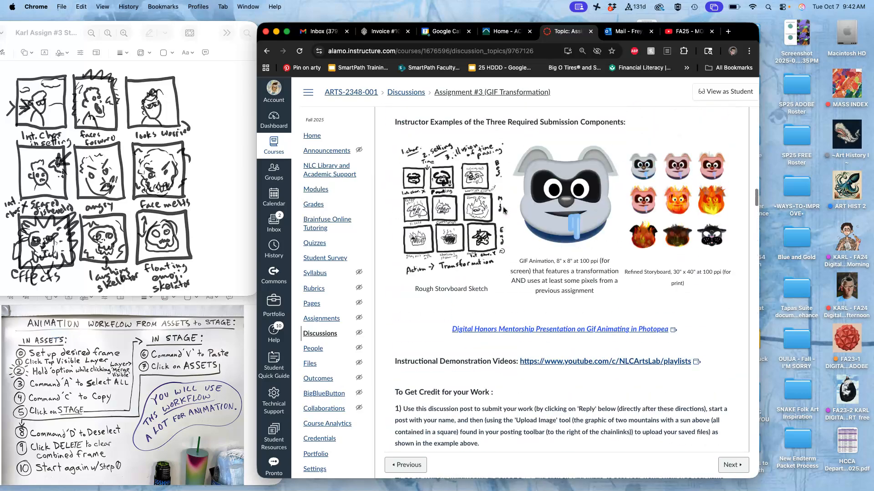
scroll(503, 209, "down", 1)
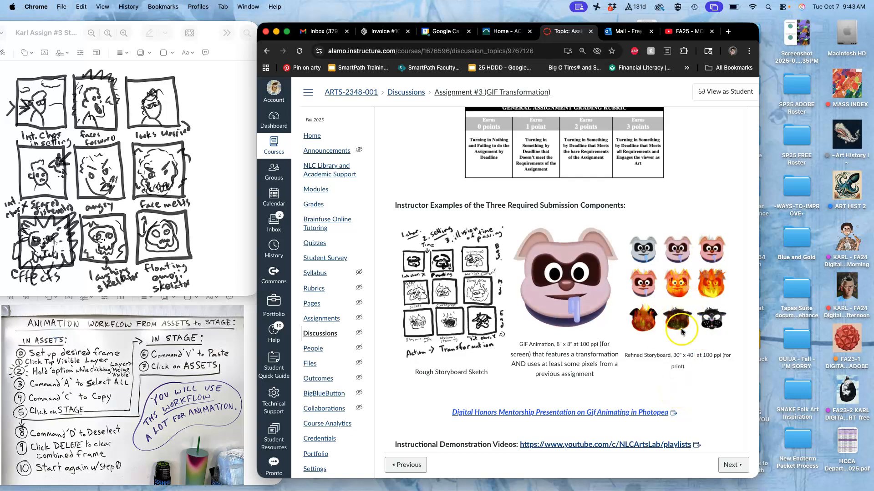
scroll(654, 394, "down", 10)
scroll(654, 390, "up", 20)
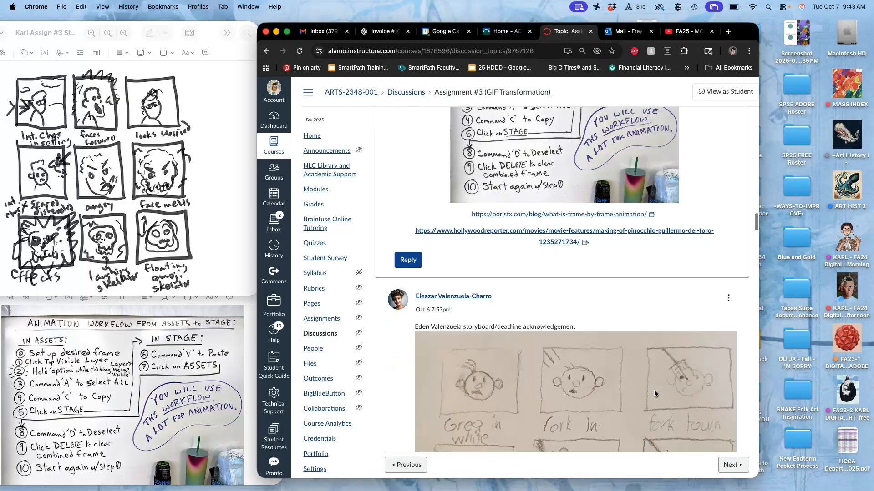
Step: Minimize the browser, lower the storyboard window to uncover the desktop folders, and open Assign. #3 in the FA25 morning class folder
left_click(276, 31)
left_click_drag(205, 31, 212, 82)
double_click(86, 43)
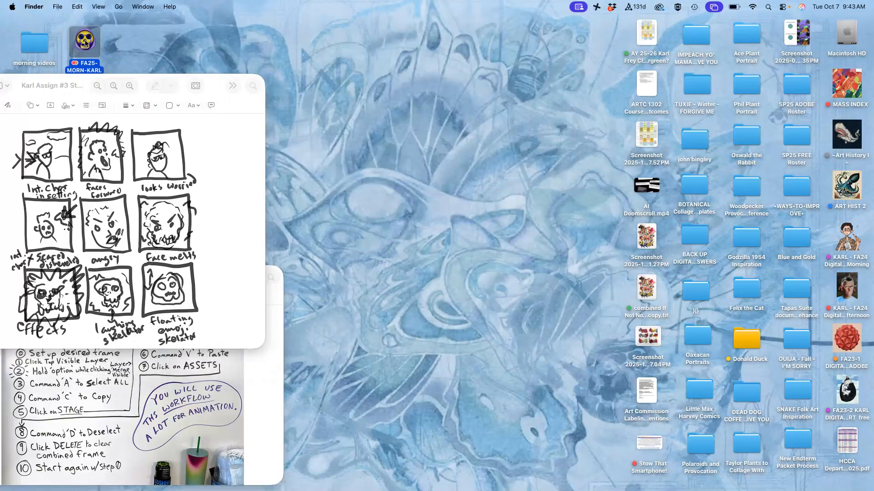
left_click(283, 234)
double_click(283, 234)
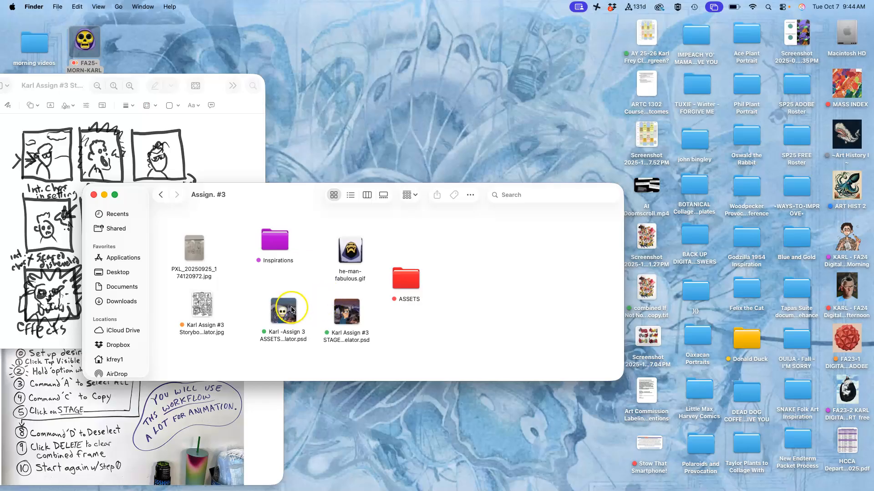
Step: Open the Assignment 3 ASSETS and STAGE Skelator PSD files in Photoshop, ending with the STAGE document in front
left_click_drag(261, 309, 366, 324)
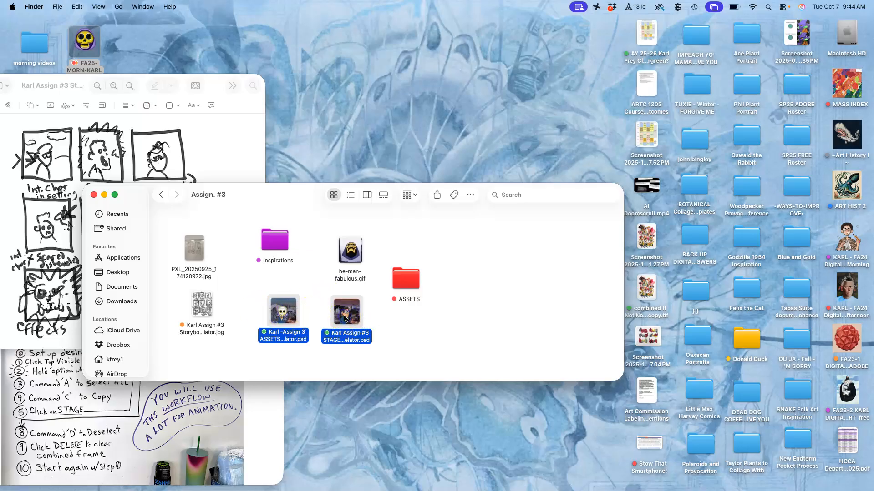
double_click(344, 319)
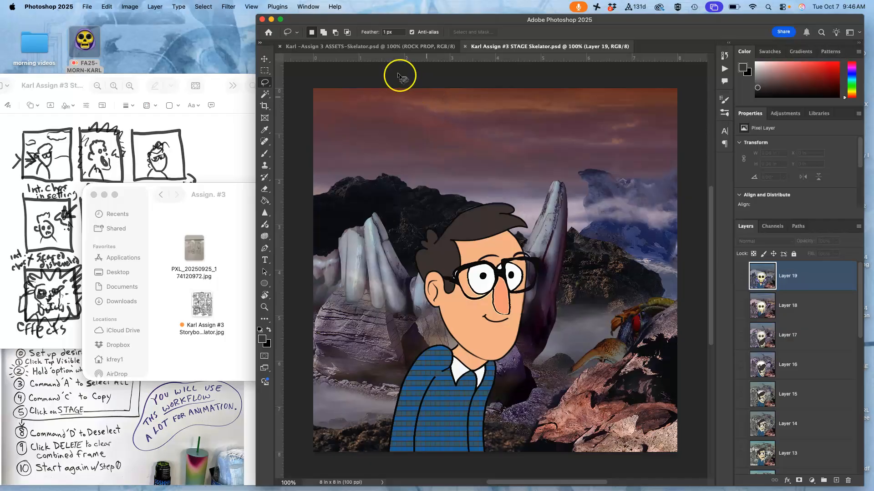
left_click(375, 48)
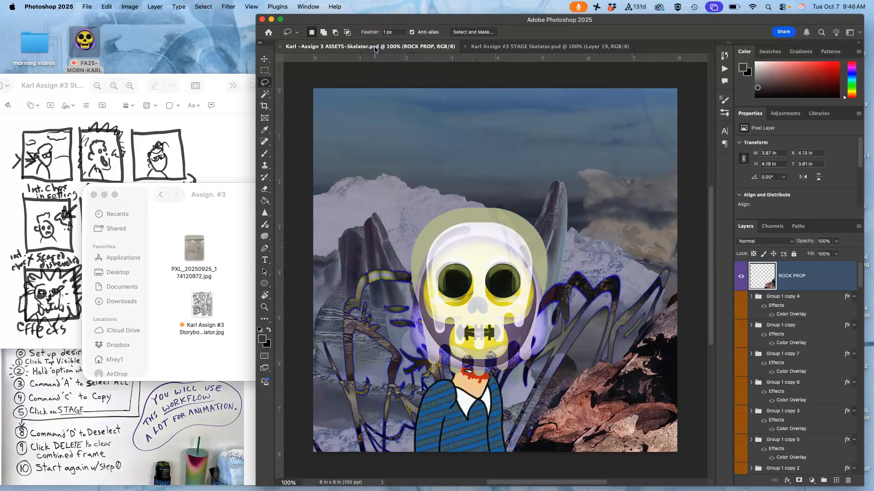
left_click(502, 47)
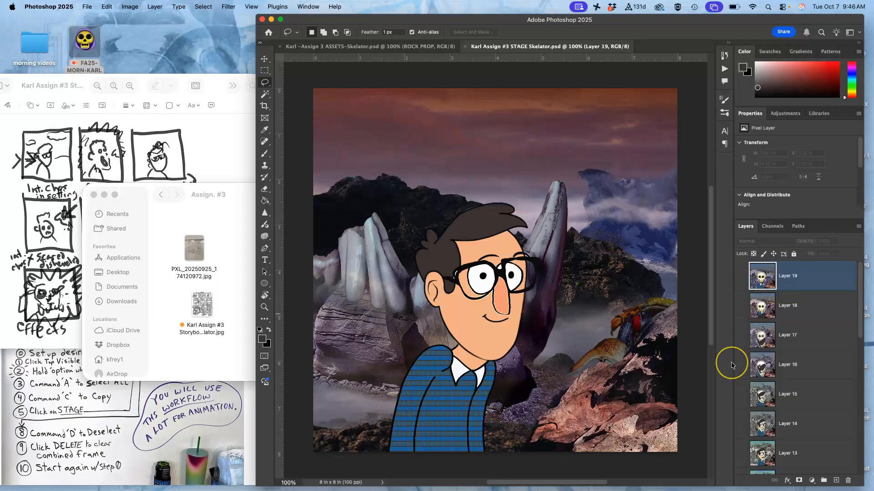
Step: Open the Timeline for the STAGE document and check Layer 19's artwork by turning its visibility on and off
left_click(740, 278)
left_click(628, 302)
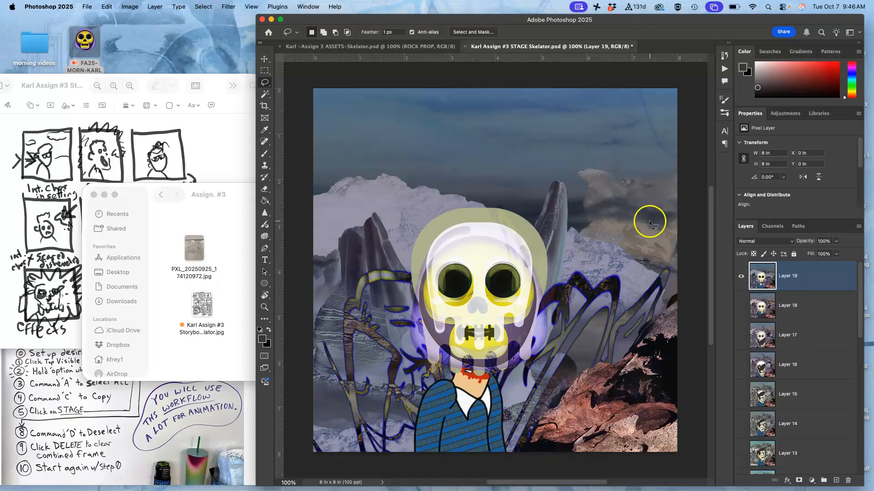
left_click(313, 6)
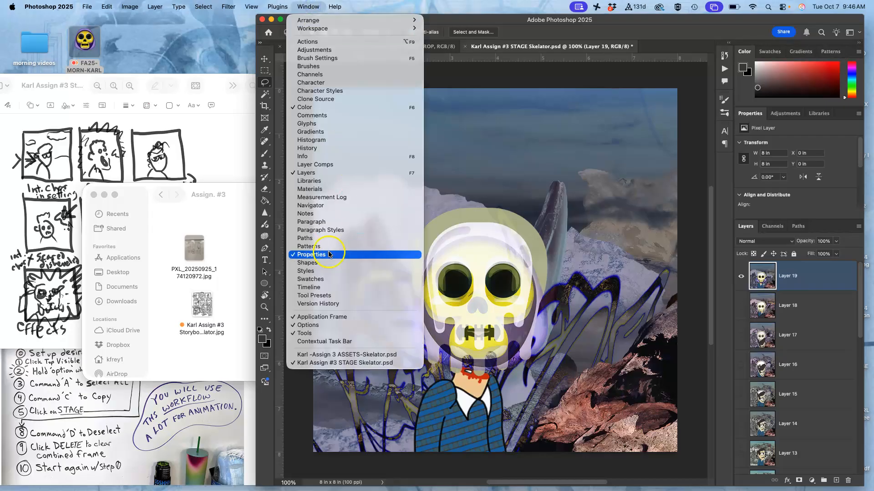
left_click(310, 287)
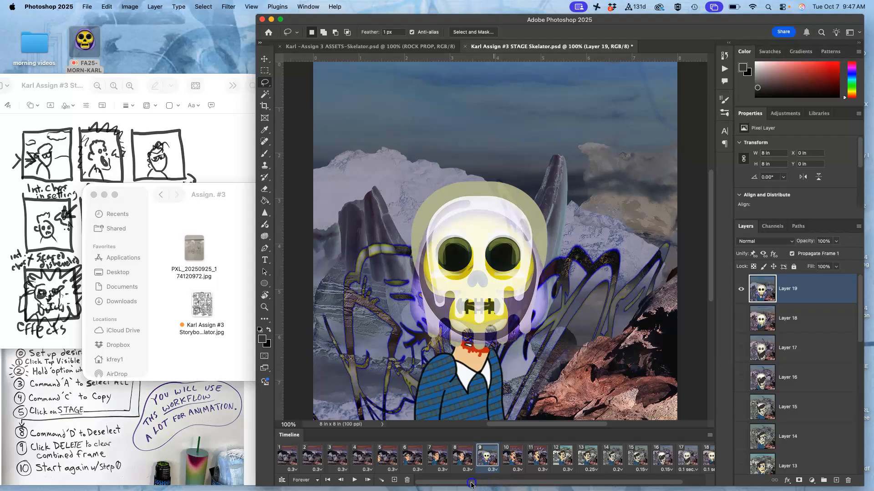
left_click(742, 289)
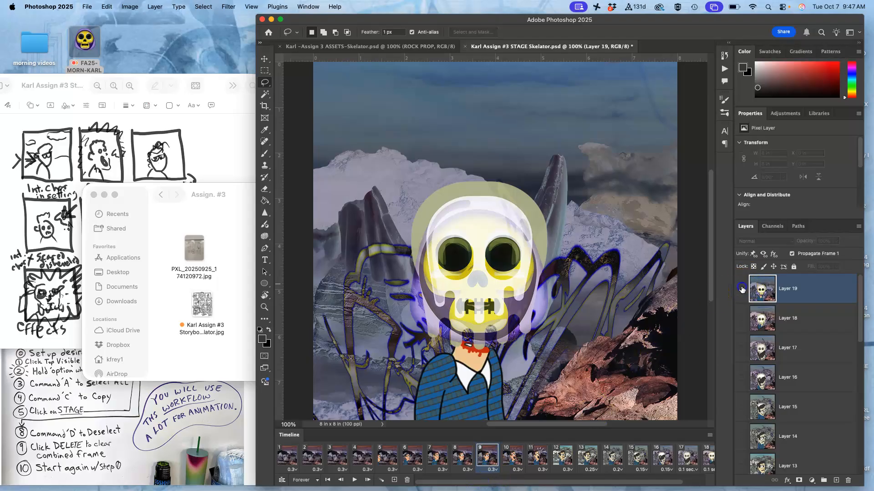
Step: Play the existing frame animation from frame 1 to preview it, and stop the playback
left_click(287, 455)
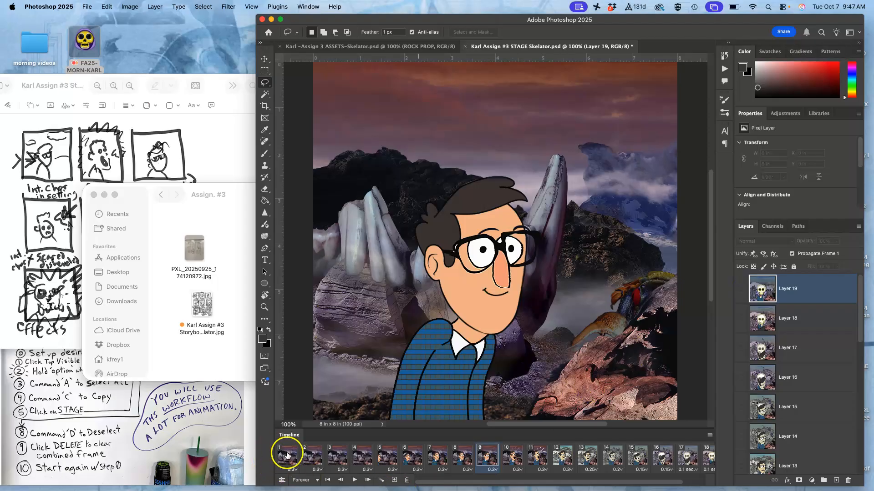
left_click(354, 480)
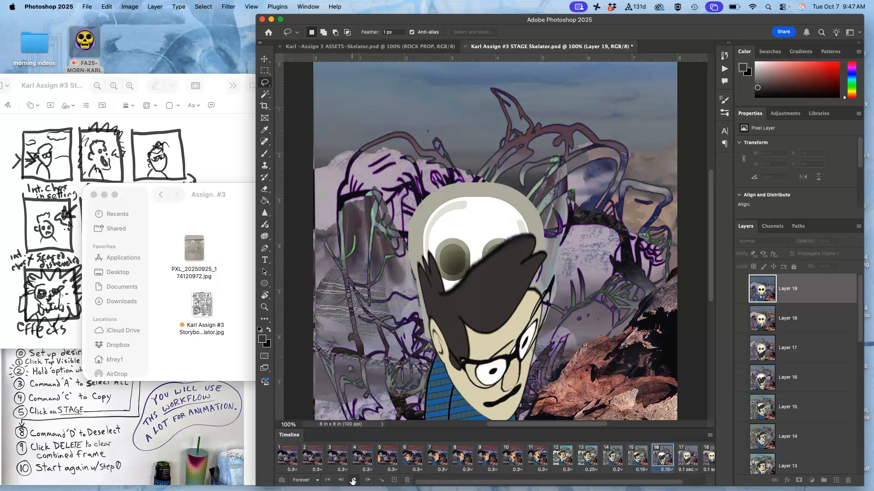
left_click(353, 481)
left_click(685, 319)
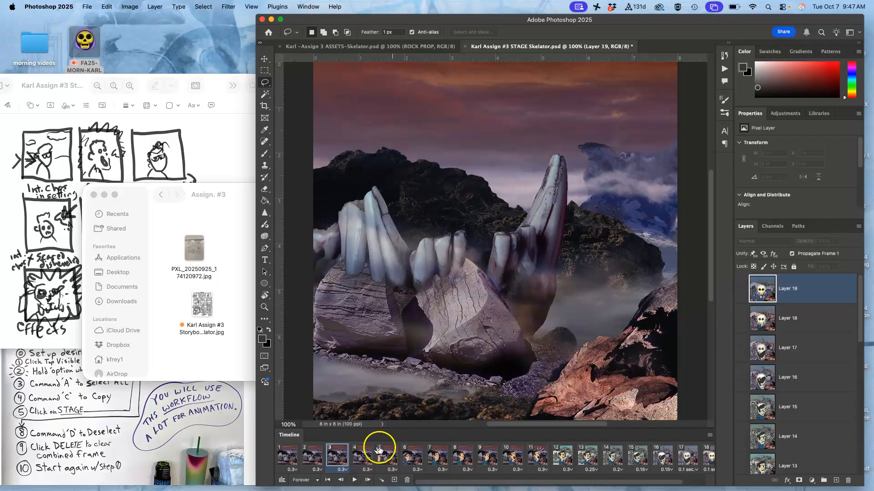
Step: Delete animation frames 2 through 19, keeping only frame 1, and close the Timeline
left_click(290, 456)
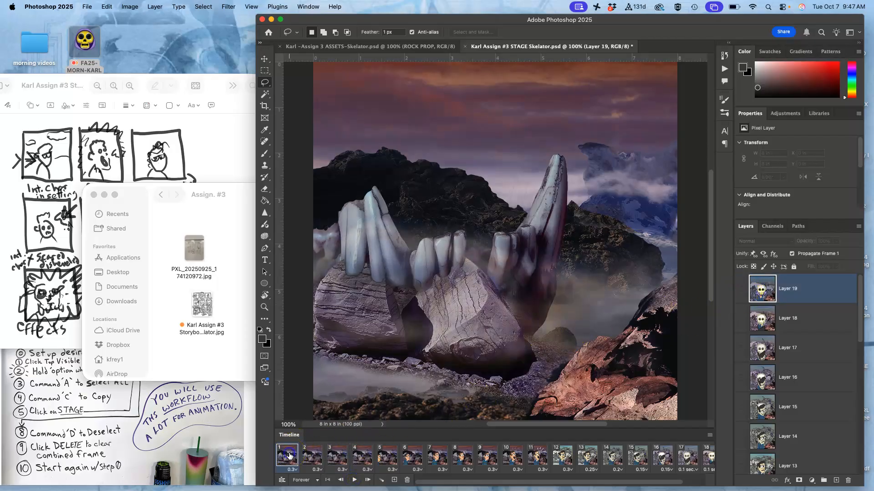
scroll(488, 452, "right", 2)
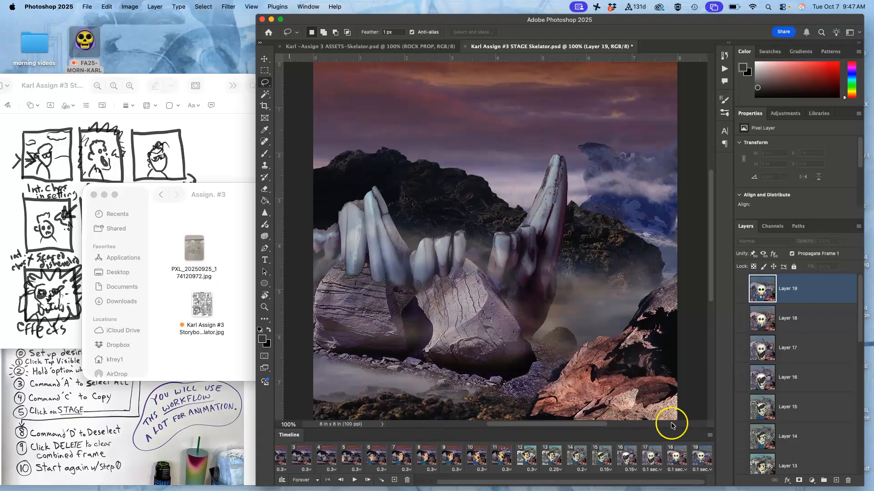
left_click(699, 456)
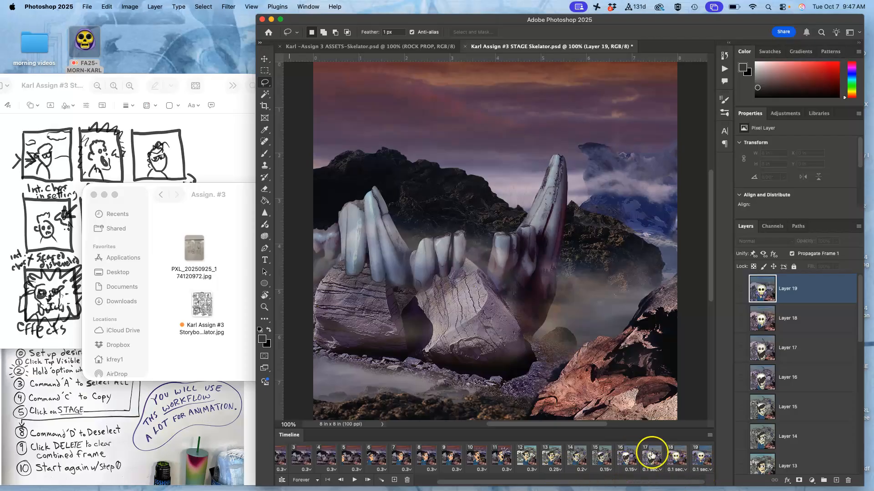
left_click(702, 457, "shift")
left_click_drag(503, 460, 407, 479)
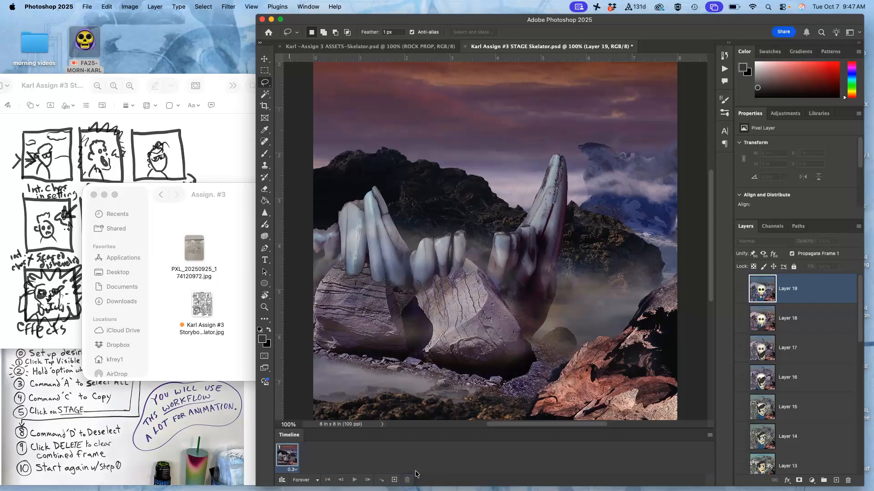
left_click(300, 7)
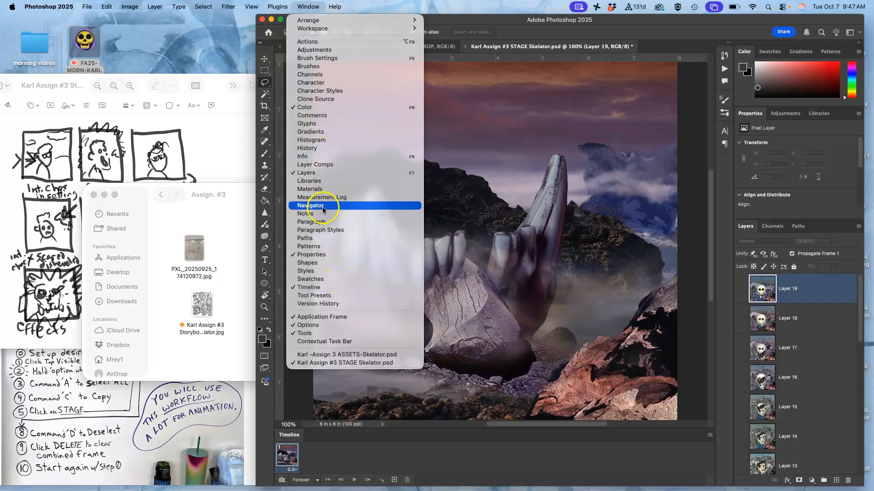
left_click(310, 287)
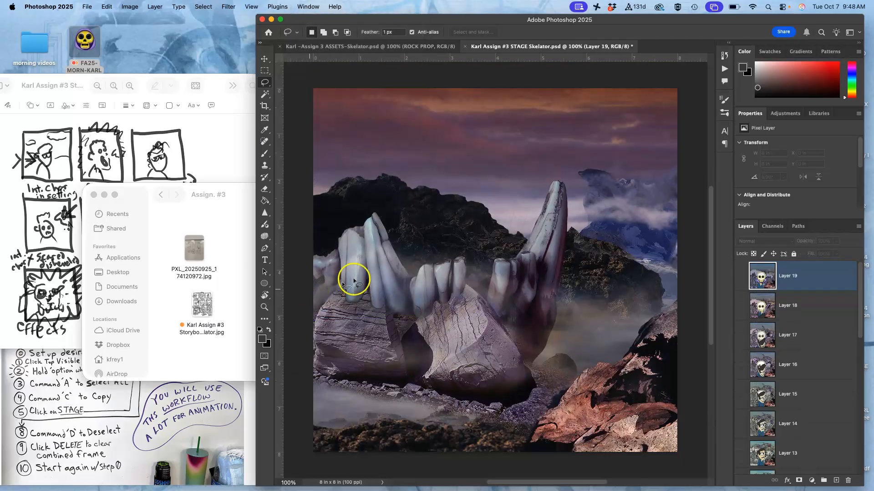
Step: Make Layers 19, 18 and 17 visible in the STAGE document and give Layer 19 a red label
left_click(741, 276)
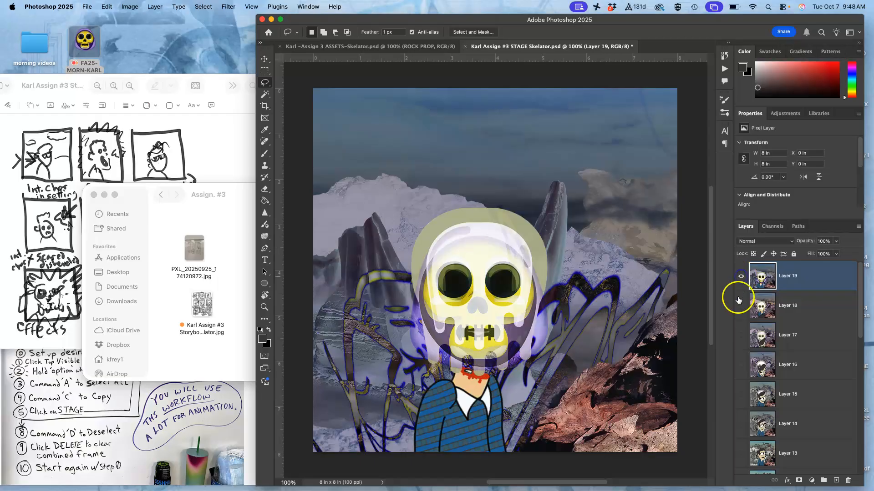
left_click(740, 305)
left_click(741, 336)
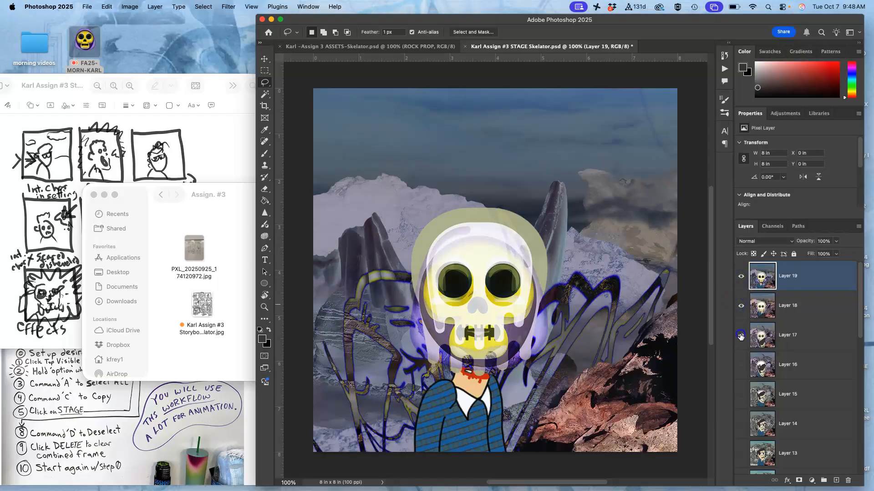
left_click(741, 277)
left_click(741, 299)
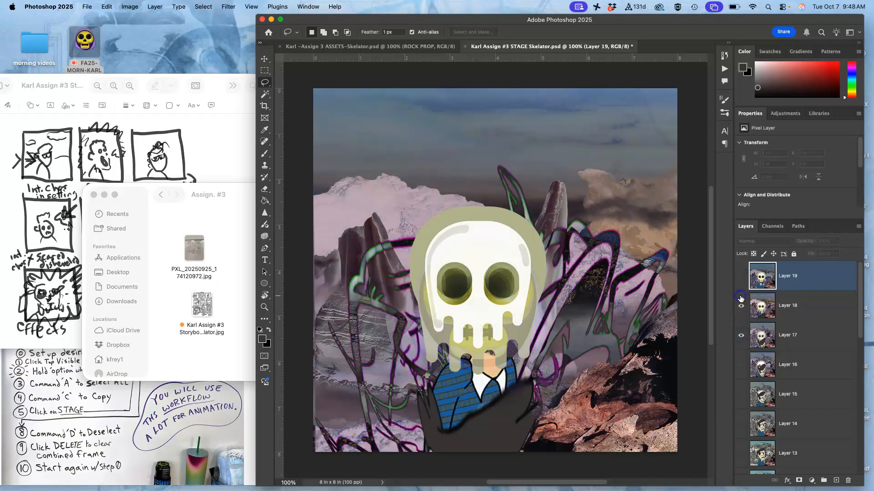
left_click(741, 279)
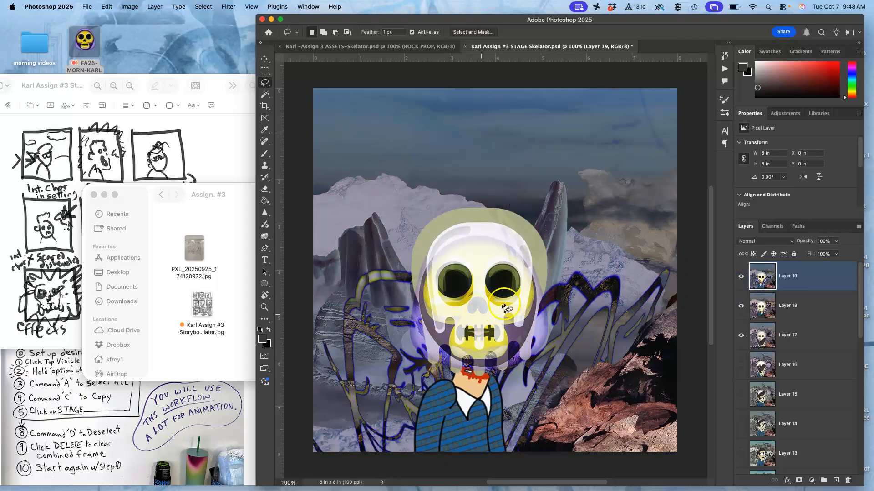
right_click(742, 269)
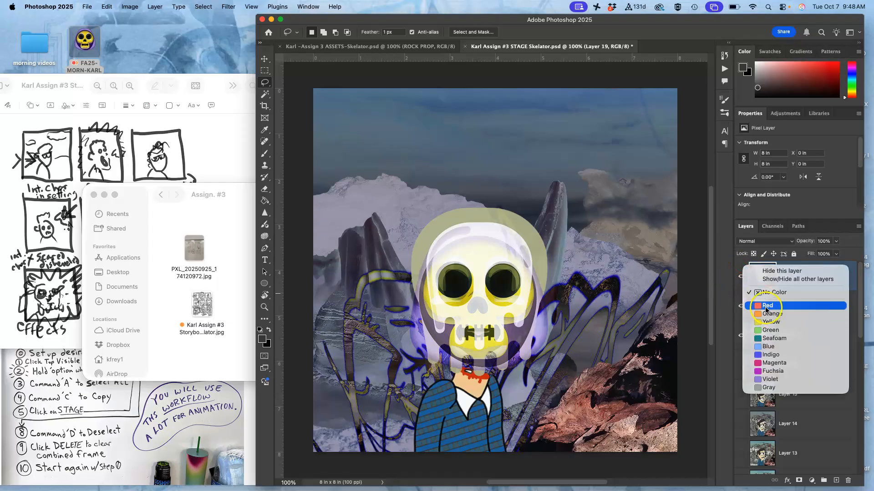
left_click(765, 306)
Step: Show the guides in the ASSETS document and hide the skull layer ending in Flat 2 copy 3
left_click(401, 46)
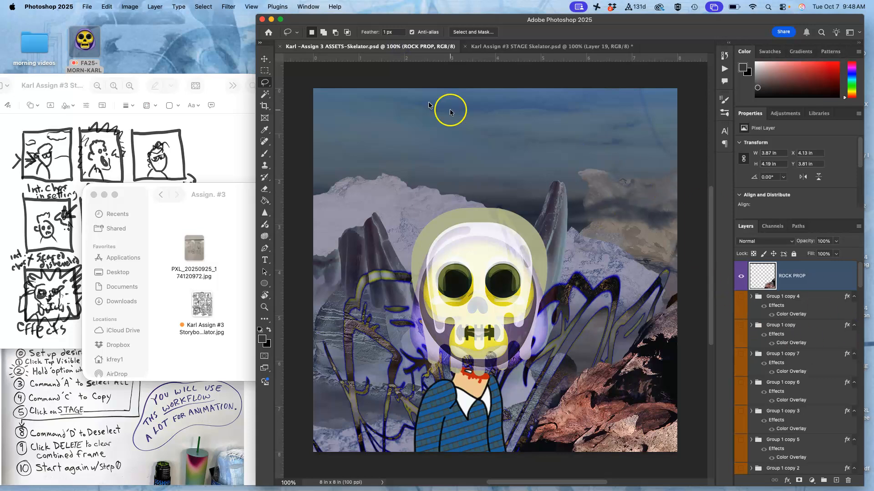
key("super+;")
left_click_drag(279, 188, 676, 233)
scroll(778, 339, "down", 8)
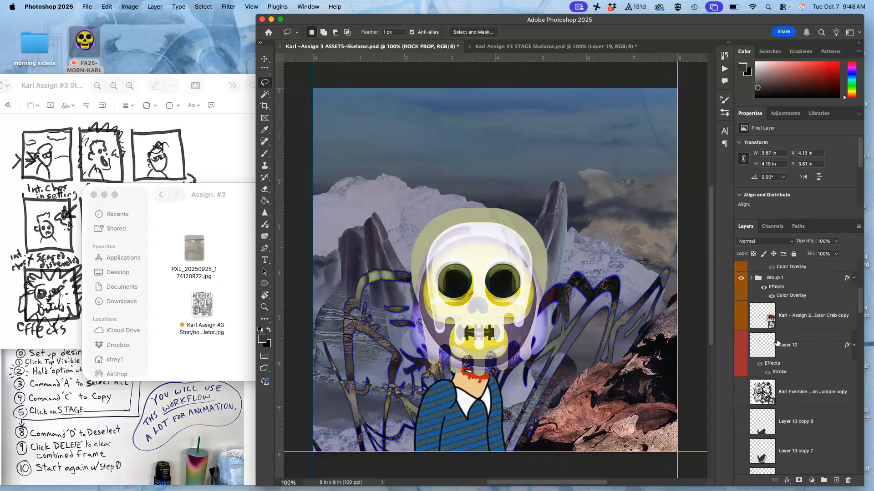
scroll(777, 342, "down", 6)
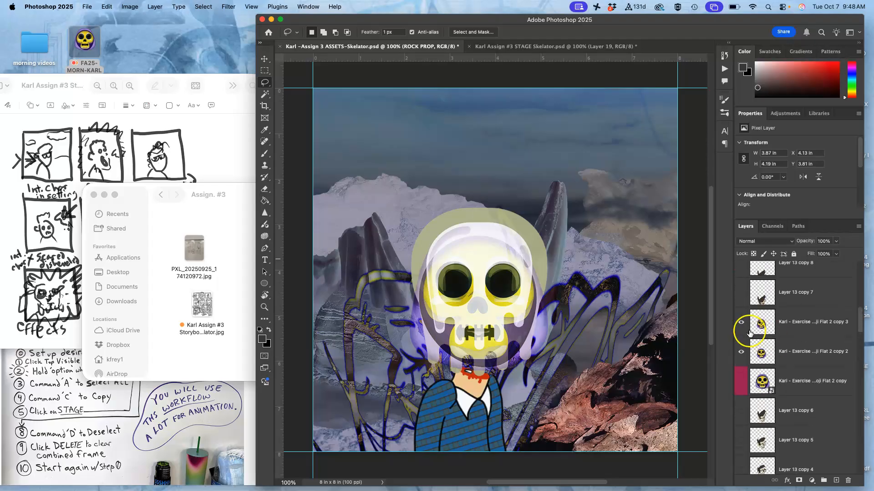
left_click(740, 323)
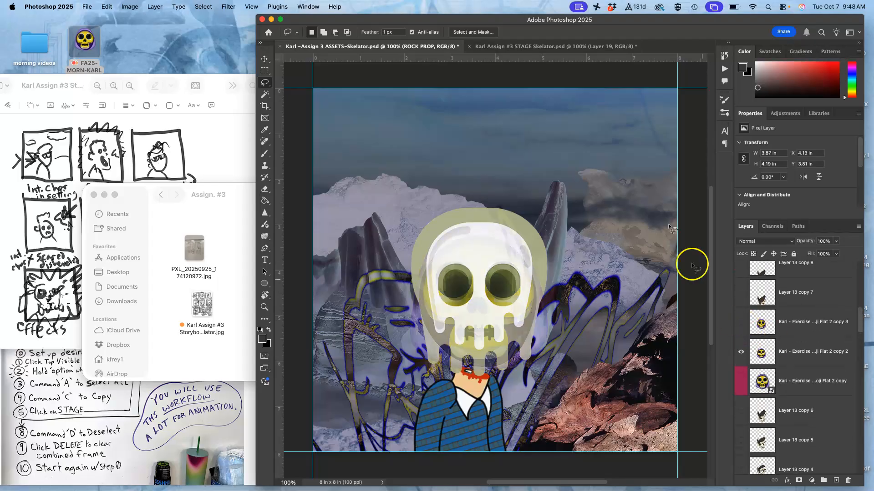
left_click(741, 324)
left_click(742, 324)
Step: Hide Layer 19 in the STAGE document and compare the Layer 18 frame with the ASSETS composite
left_click(545, 47)
left_click(742, 275)
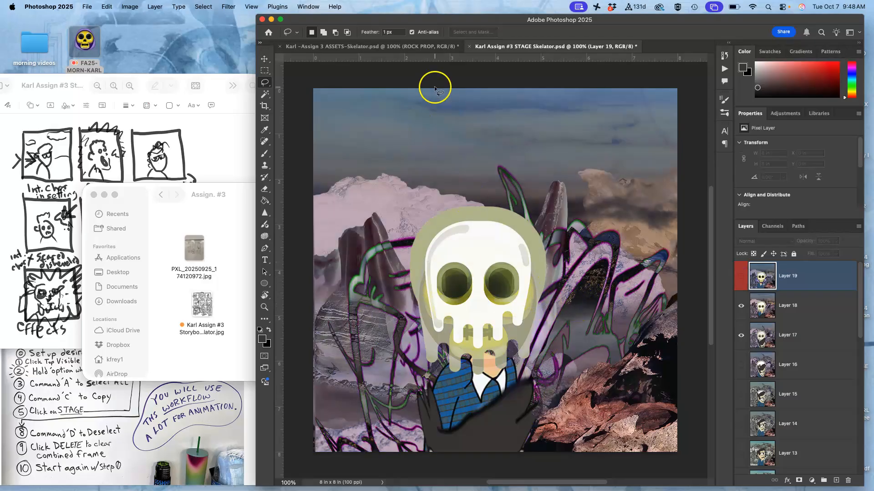
left_click(421, 47)
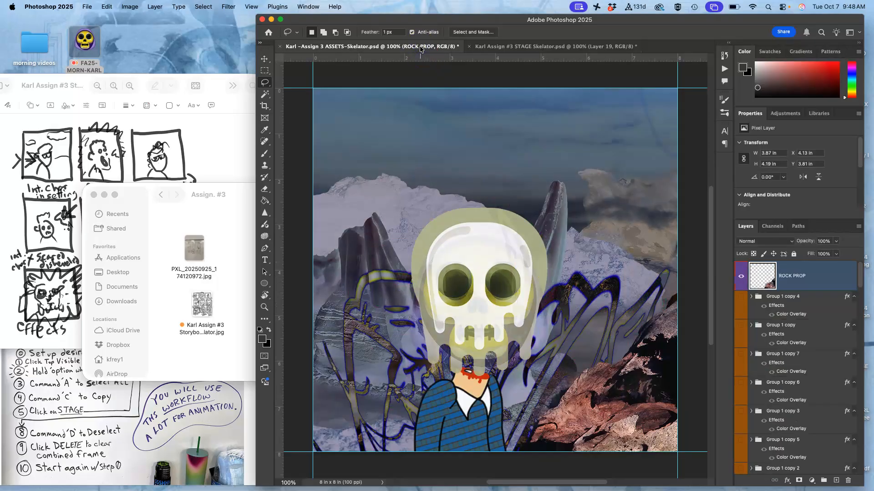
left_click(554, 48)
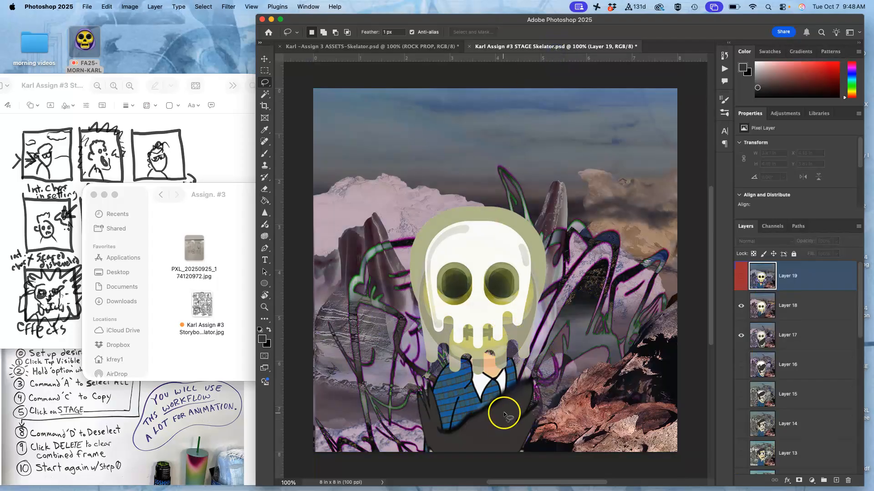
left_click(406, 47)
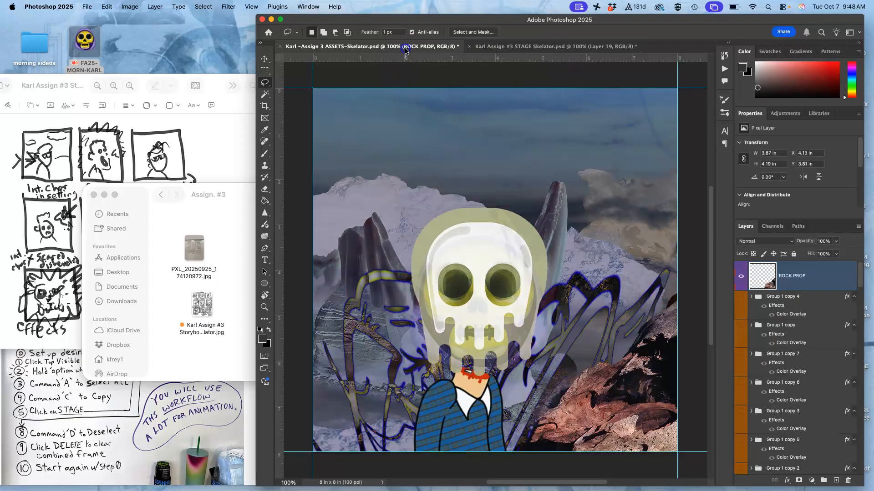
left_click(507, 51)
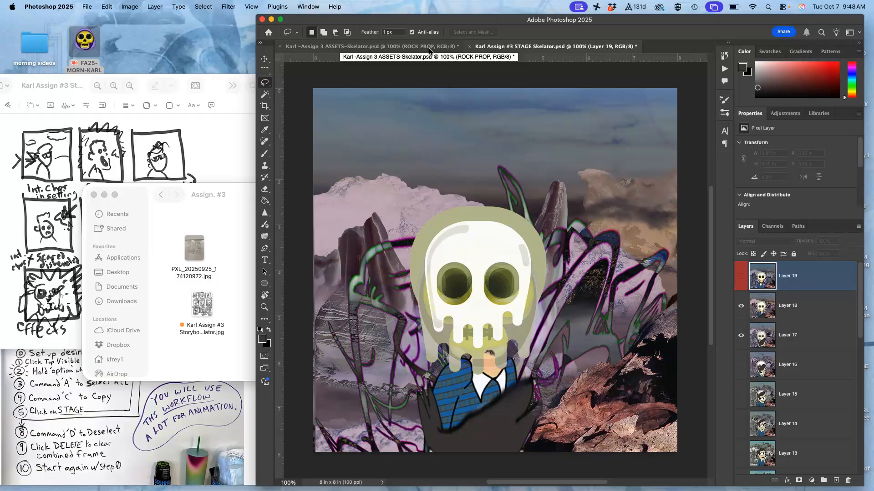
Step: Turn on the Layer 13 copy 8 hair in the ASSETS document and duplicate the ROCK PROP layer
left_click(429, 47)
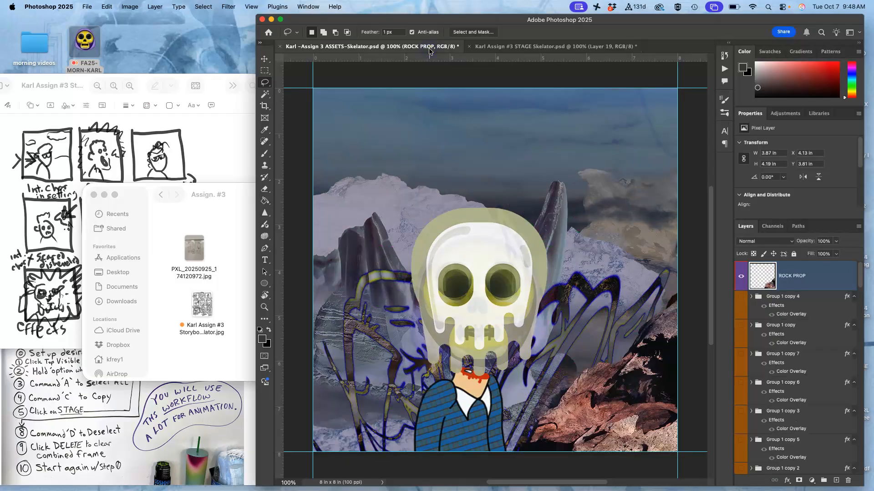
scroll(804, 396, "down", 5)
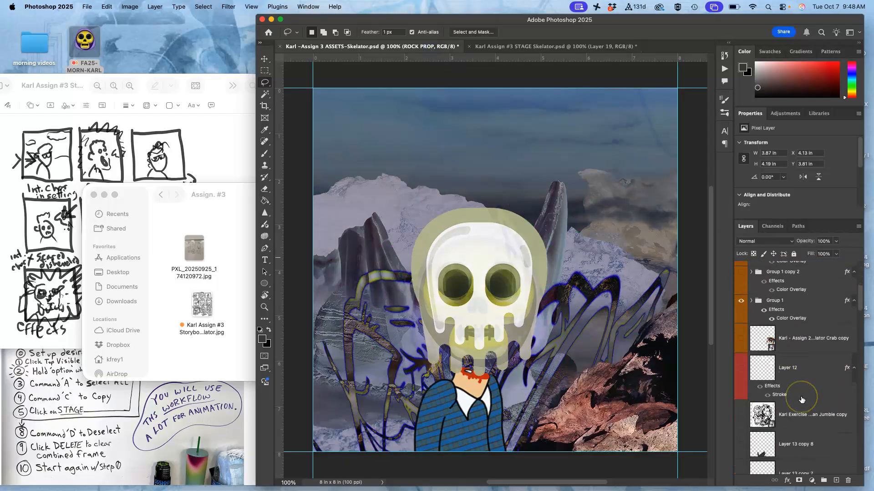
scroll(797, 394, "down", 3)
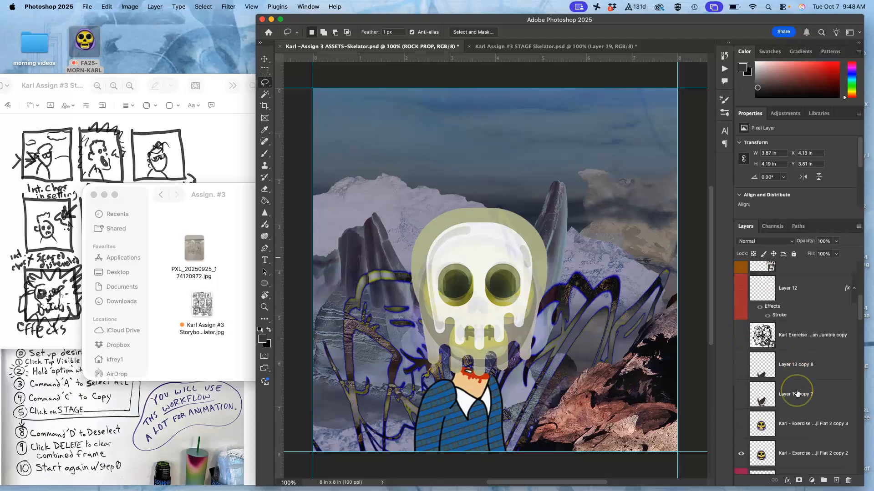
left_click(740, 366)
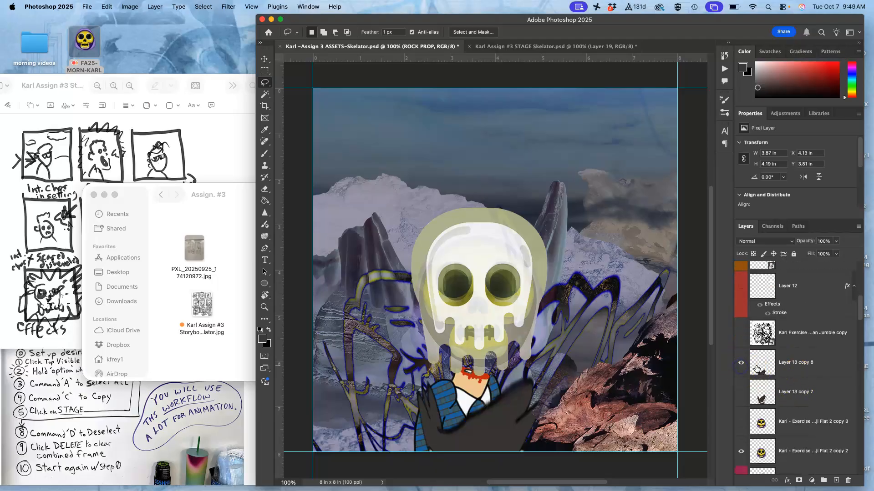
key("super+j")
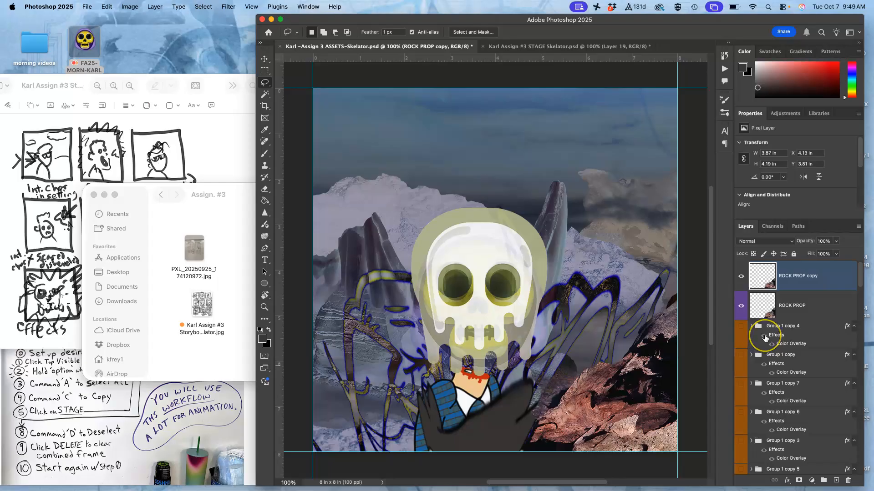
Step: Duplicate the Layer 13 copy 8 hair layer and hide the original
scroll(767, 341, "down", 8)
left_click(769, 342)
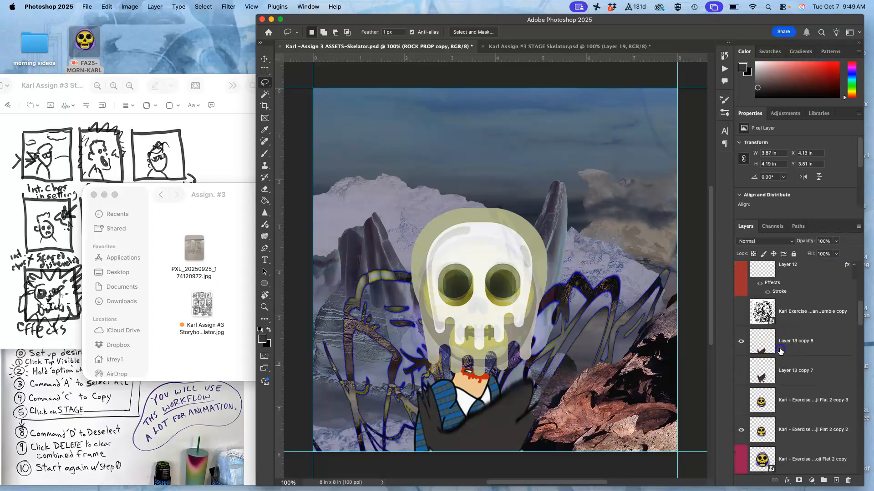
key("super+j")
left_click(745, 368)
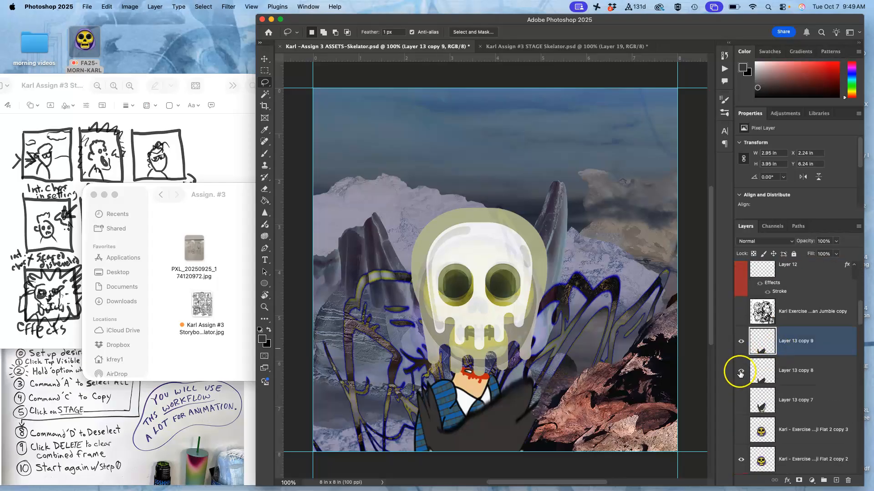
Step: Move the duplicated hair down past the canvas's lower edge, to about X 2.12 in and Y 7.42 in
left_click(264, 59)
left_click_drag(499, 424, 497, 435)
left_click_drag(493, 446, 488, 465)
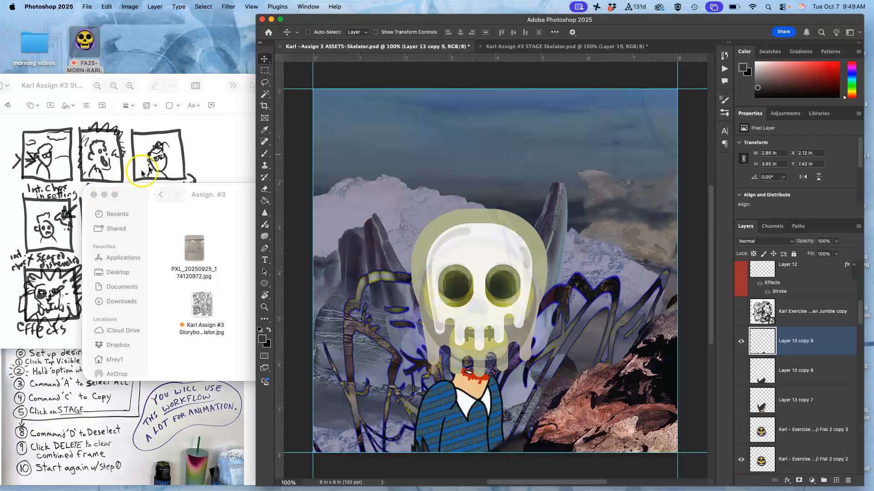
Step: Arrange the storyboard sketches above the animation workflow photo and minimize the Assign. #3 folder window
left_click(192, 160)
left_click_drag(140, 85, 140, 28)
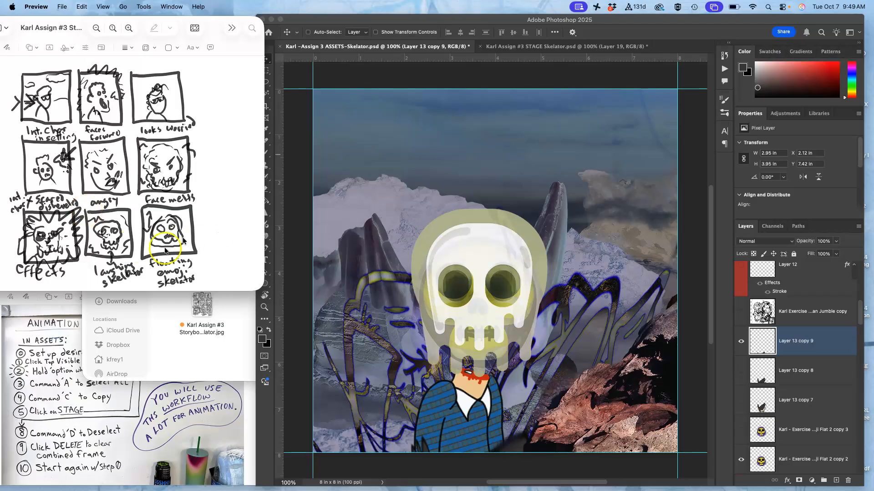
left_click(155, 319)
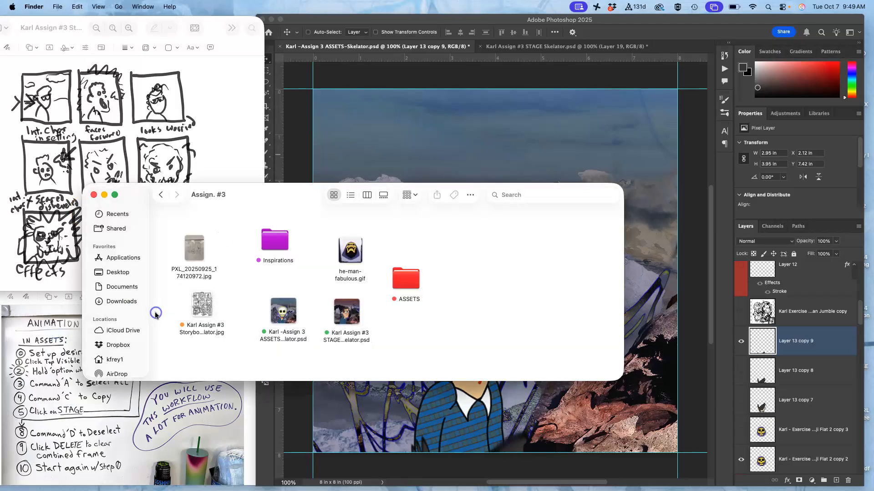
left_click(104, 195)
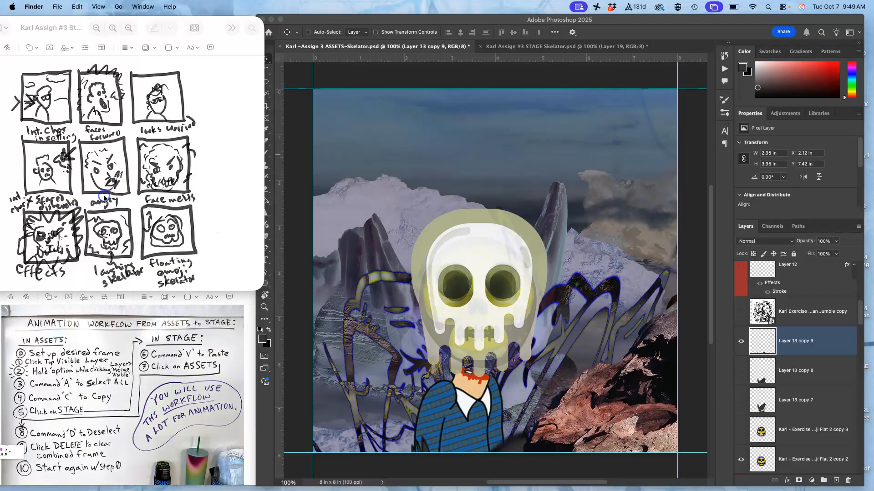
left_click(105, 327)
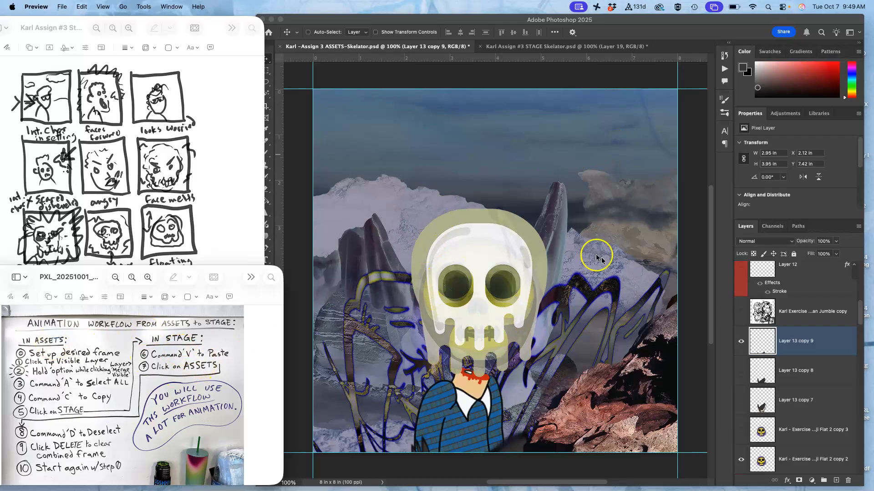
Step: Compare the STAGE document's current frame with the new composite in the ASSETS document
left_click(555, 47)
left_click(556, 47)
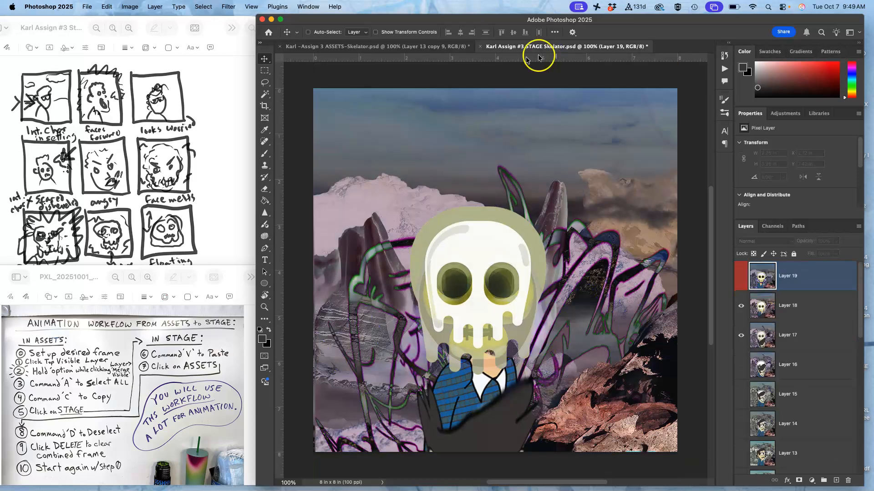
left_click(450, 48)
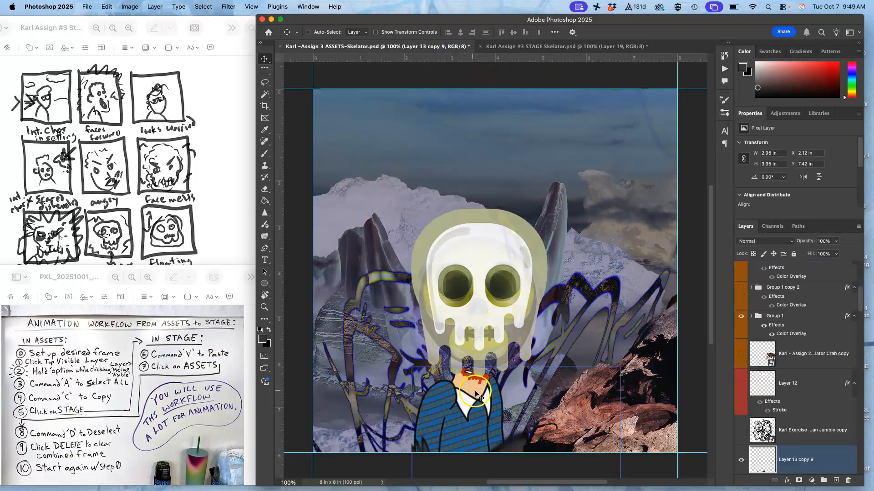
left_click(537, 49)
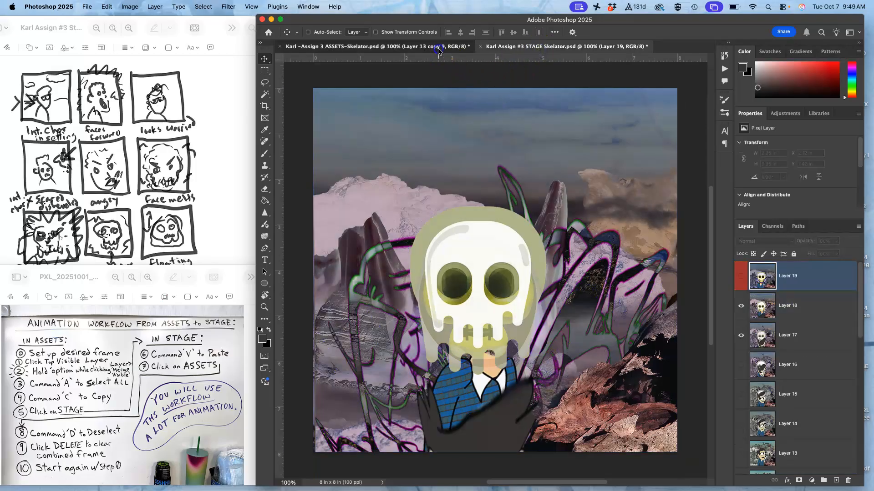
left_click(438, 49)
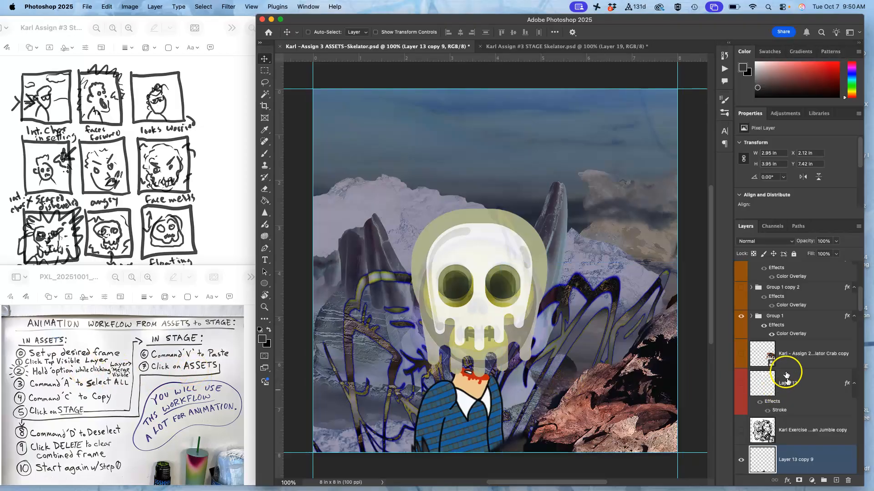
Step: Delete the ROCK PROP copy layer from the ASSETS document
scroll(778, 345, "up", 5)
left_click(797, 304)
left_click(795, 286)
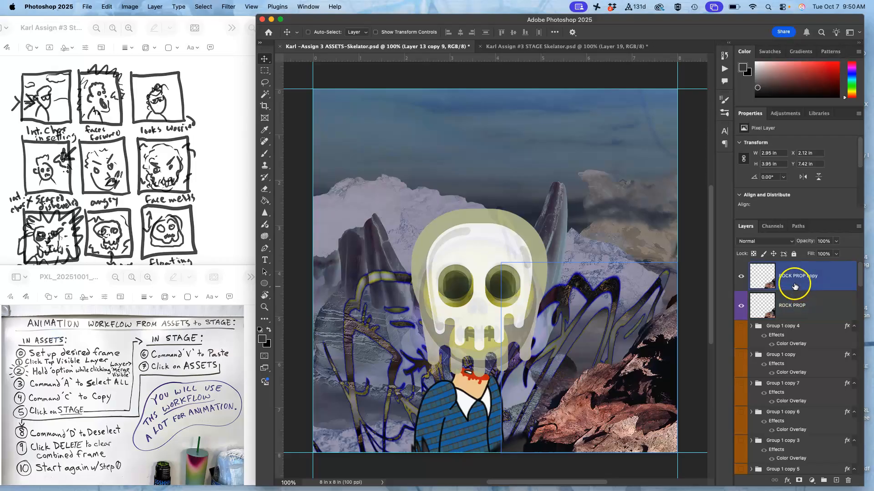
key("Delete")
Step: Merge all visible layers into a new combined layer above ROCK PROP, keeping the originals, and copy the whole canvas
left_click(804, 284)
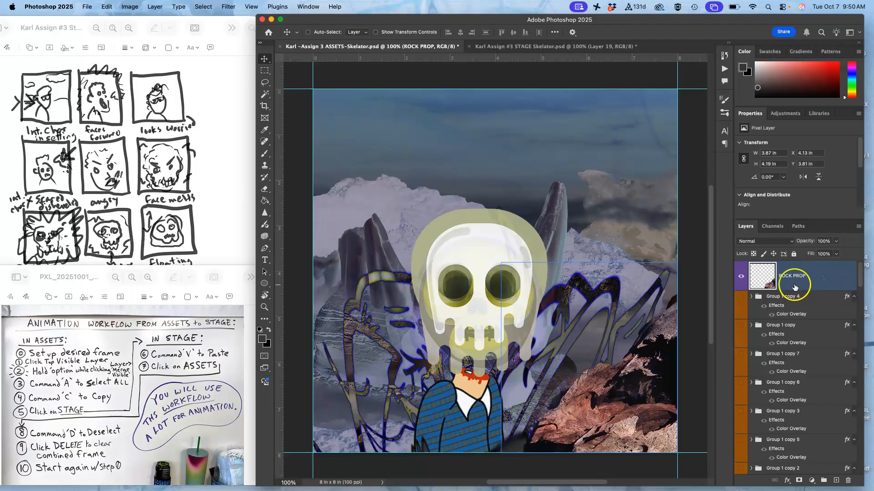
left_click(156, 7)
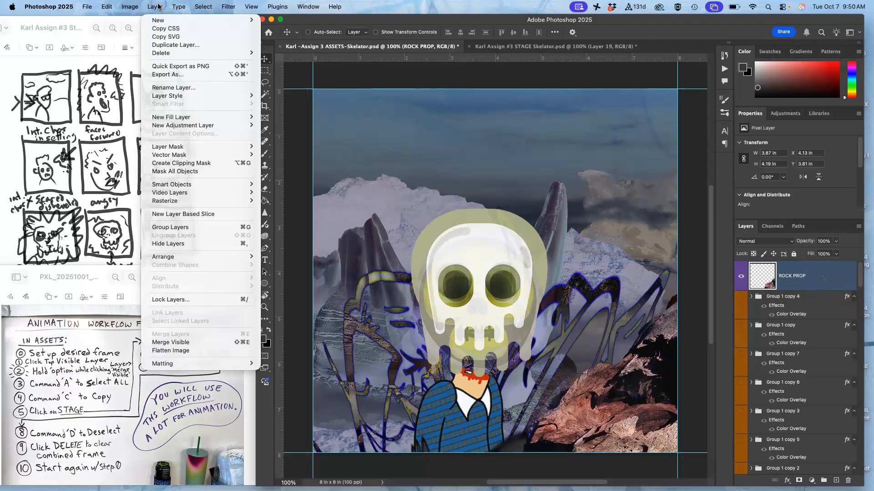
left_click(177, 342, "alt")
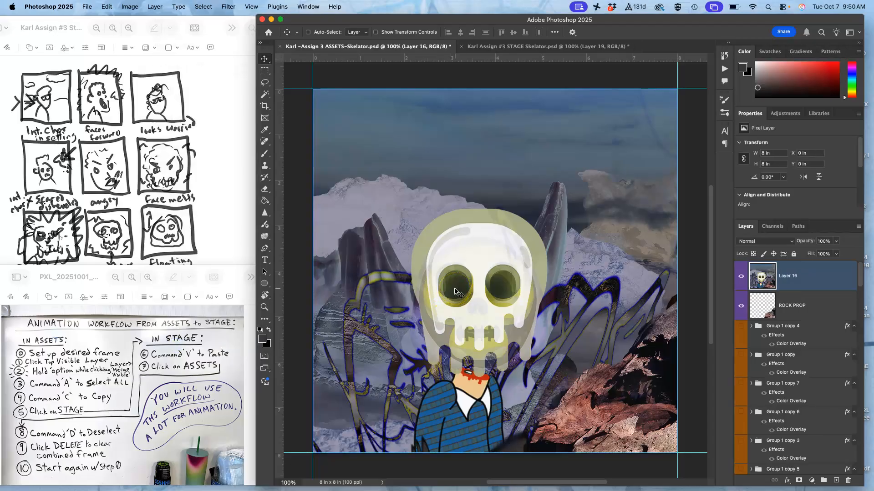
key("super+a")
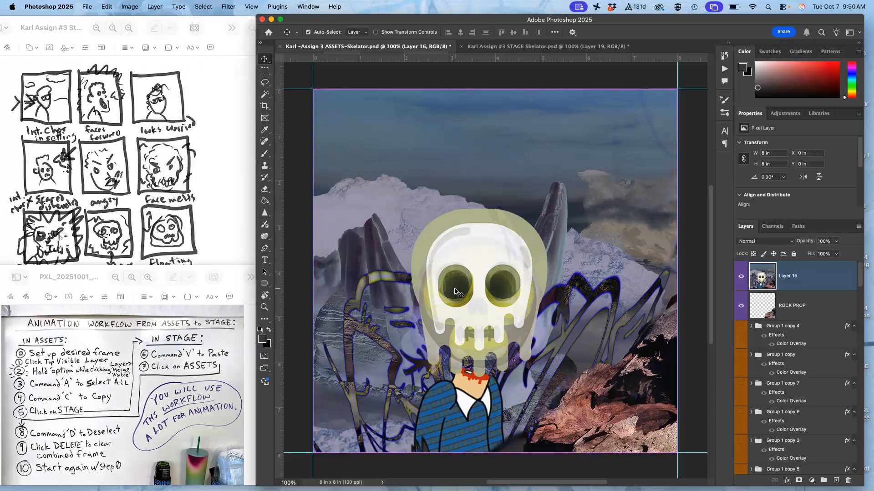
key("super+a")
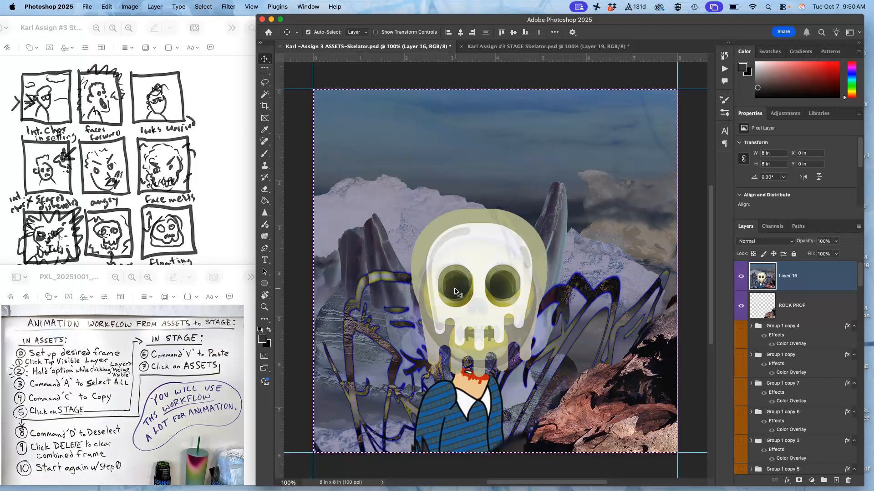
Step: Paste the combined frame above Layer 19 in the STAGE document and toggle its visibility to compare it with the earlier frames
left_click(521, 47)
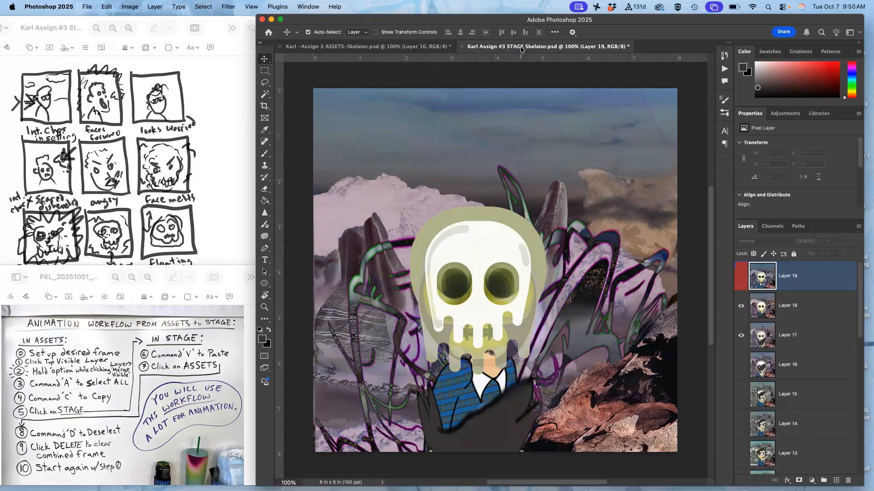
key("super+v")
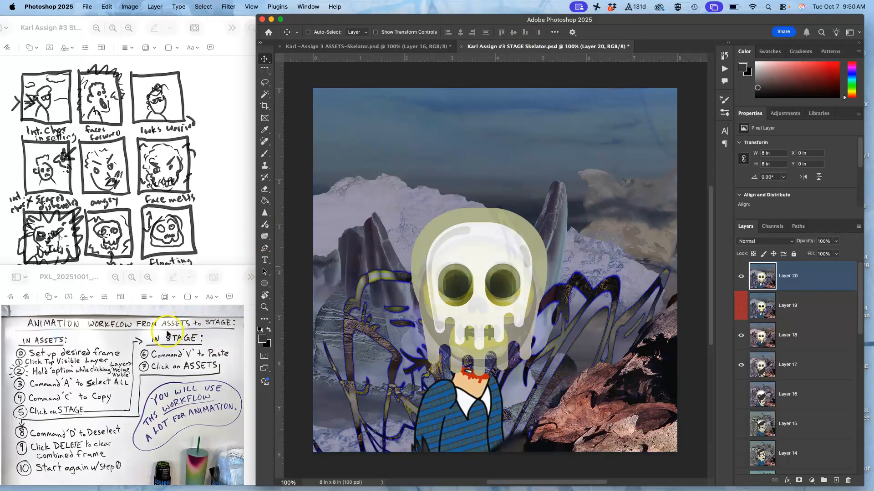
left_click(741, 277)
left_click(741, 277)
left_click(741, 306)
left_click(741, 278)
left_click(741, 277)
left_click(742, 278)
left_click(741, 277)
Step: Delete Layer 19 from the STAGE document and toggle Layer 20 and Layer 18 to check the frame sequence
left_click(782, 308)
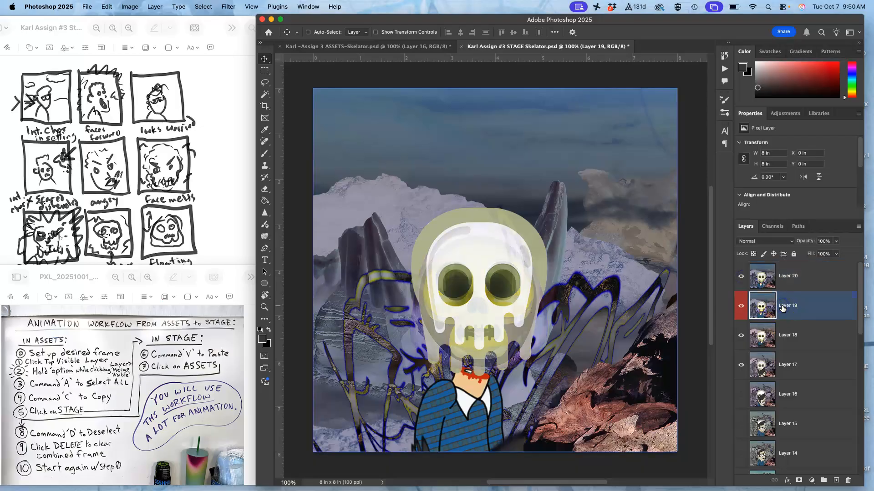
key("BackSpace")
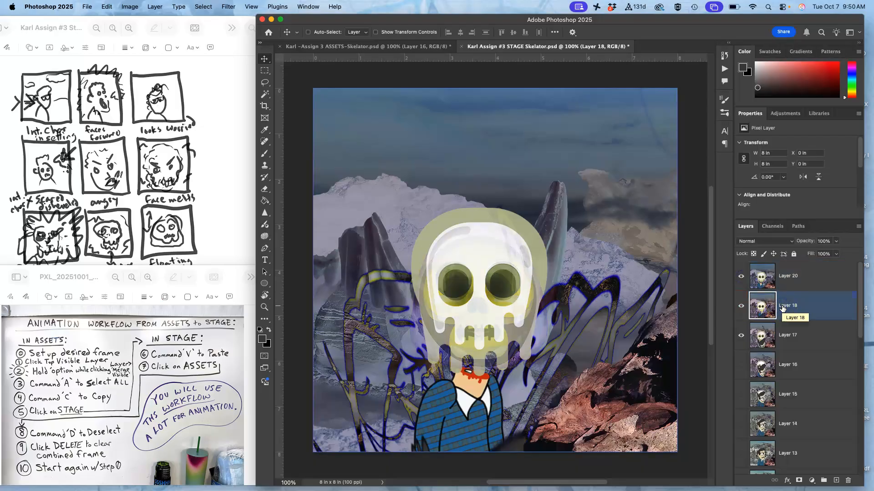
left_click(741, 276)
left_click(741, 296)
left_click(741, 296)
left_click(740, 277)
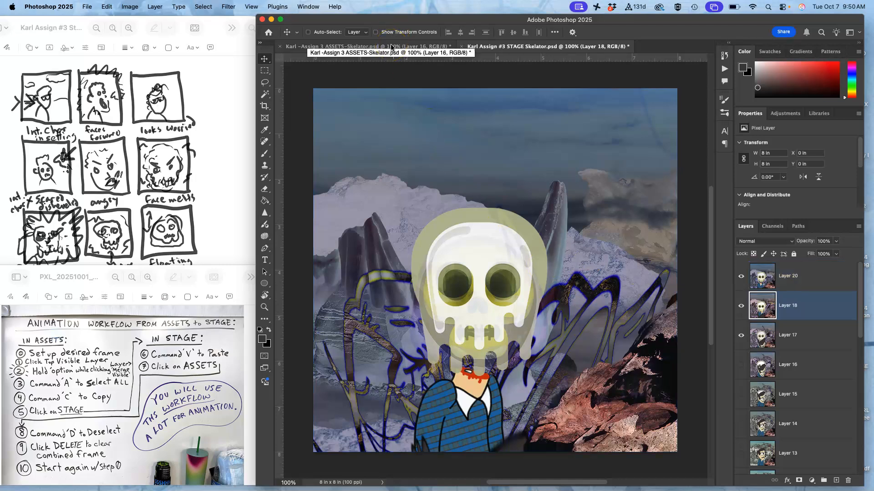
Step: Return to the ASSETS document, deselect the canvas and delete the combined Layer 16
key("super")
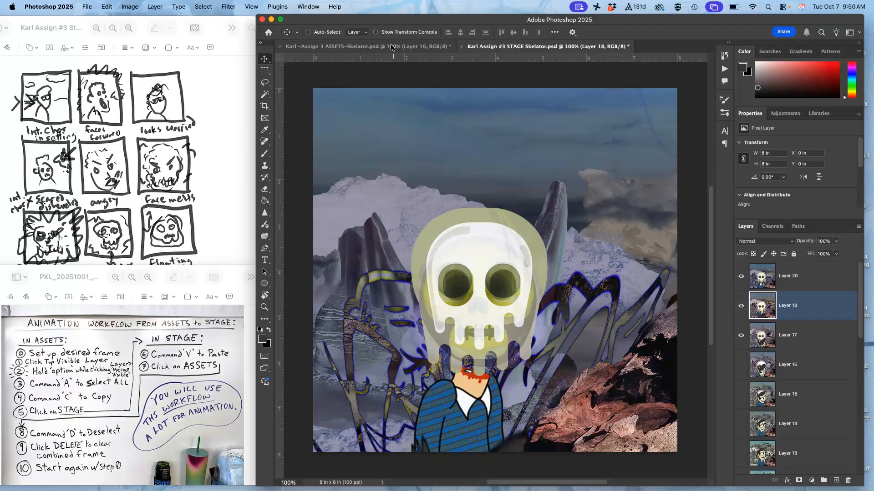
left_click(391, 47)
key("super+a")
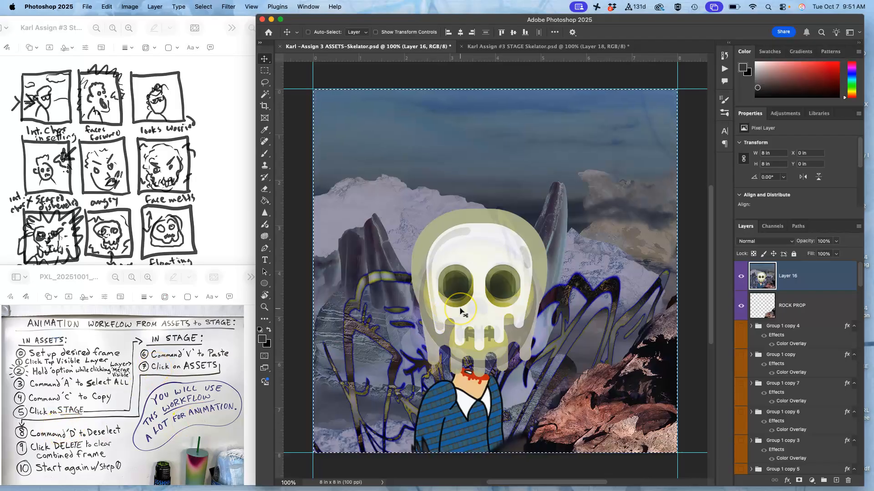
key("super+d")
key("Delete")
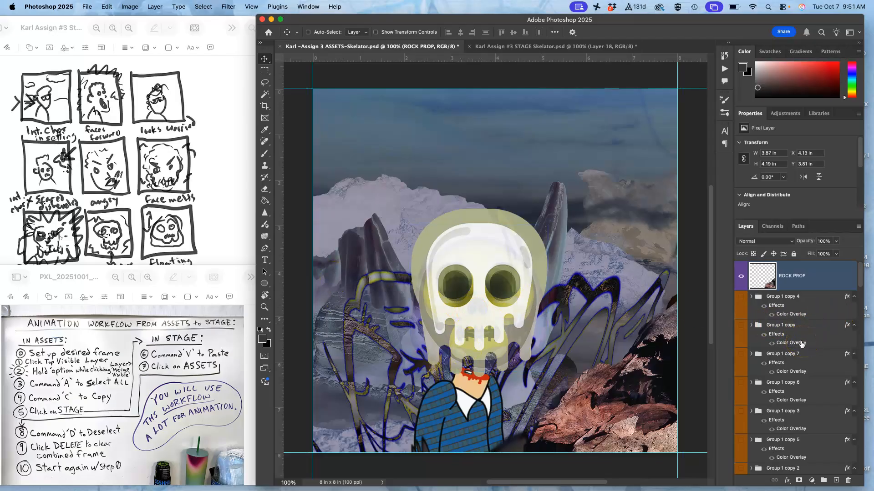
Step: Locate the wood-9616079 texture in the Setting group, check its effect by toggling it, and duplicate the layer
scroll(802, 344, "down", 10)
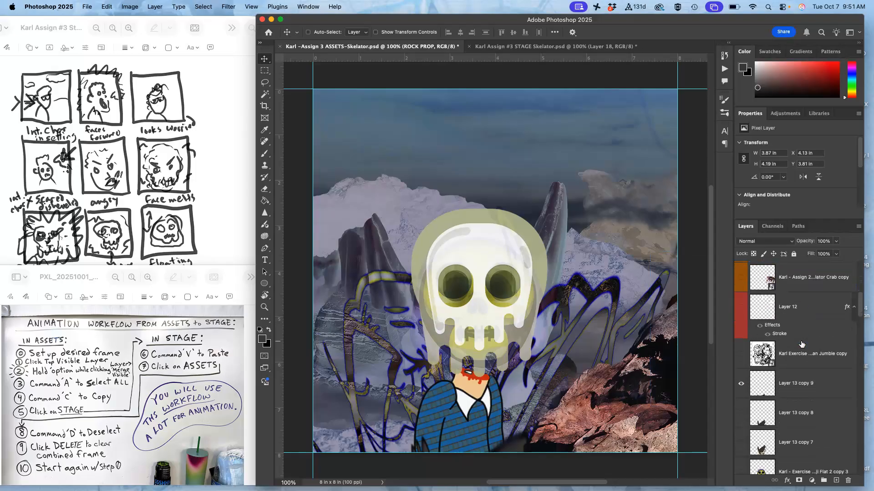
scroll(802, 345, "down", 1)
left_click(802, 344)
scroll(802, 344, "down", 10)
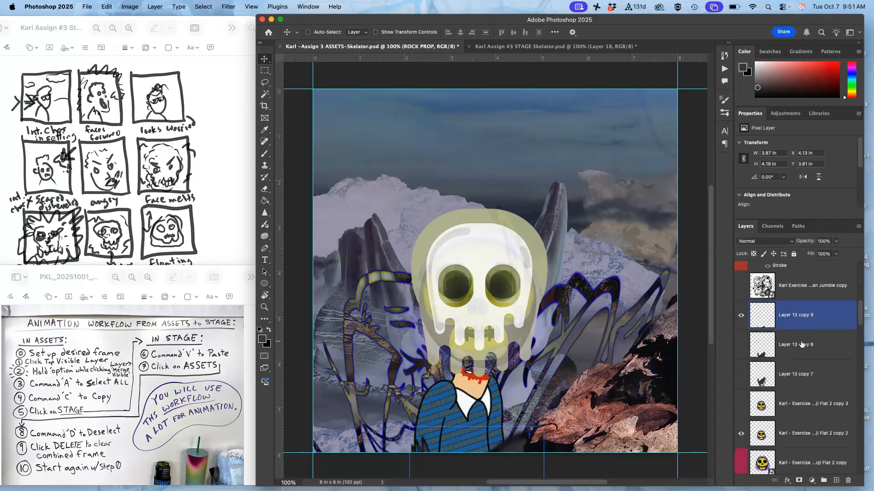
scroll(801, 345, "up", 5)
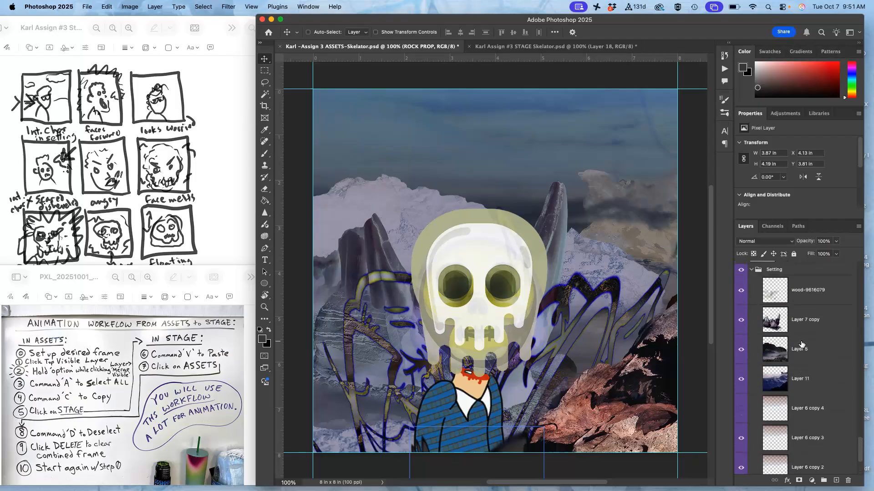
left_click(802, 345)
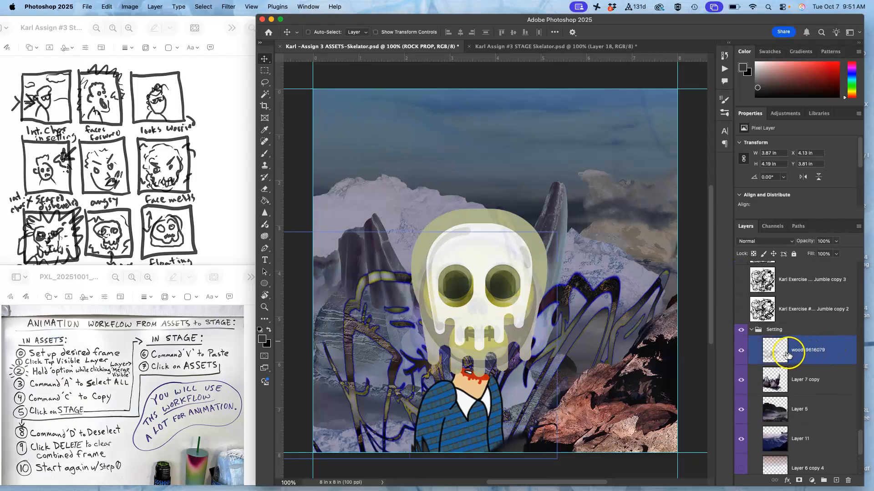
left_click(741, 352)
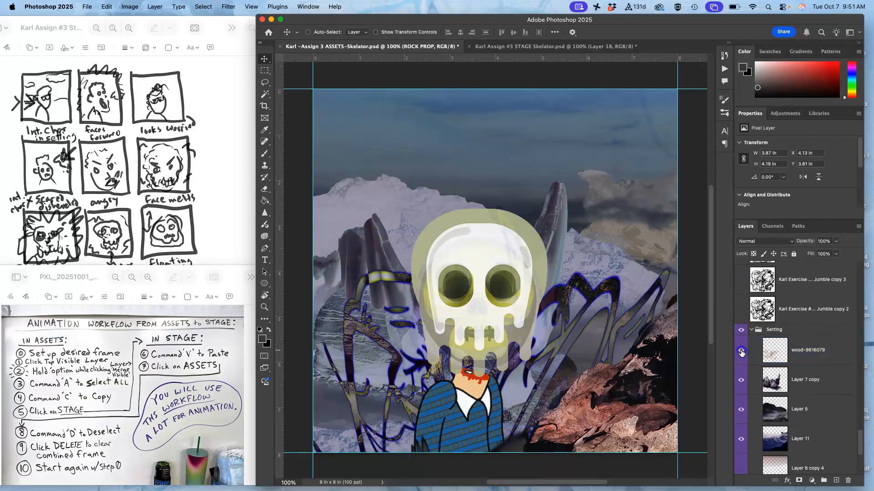
left_click(741, 352)
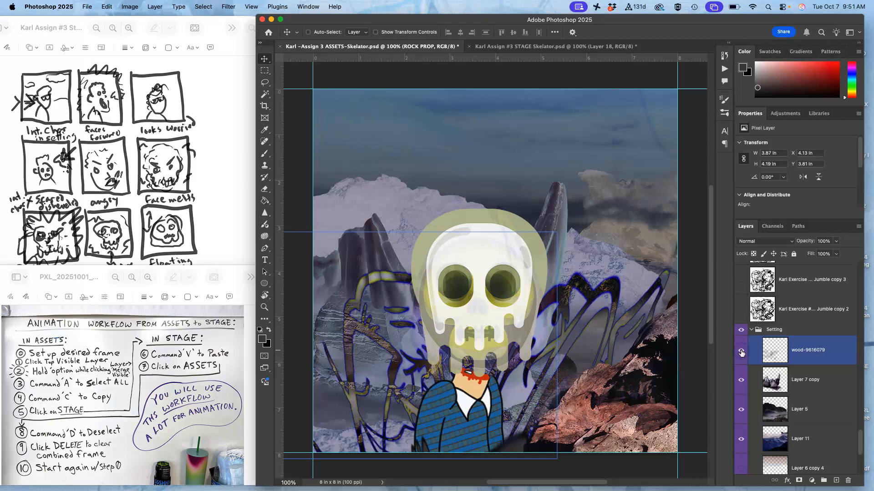
left_click(805, 361)
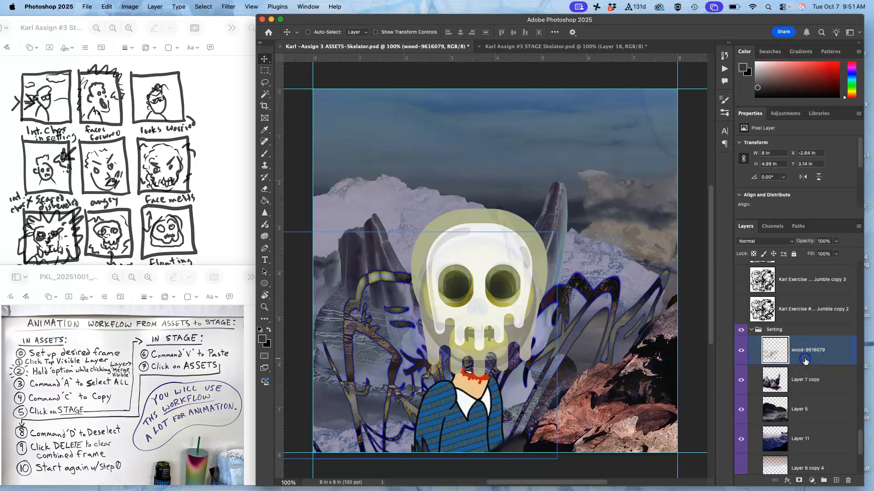
key("super+j")
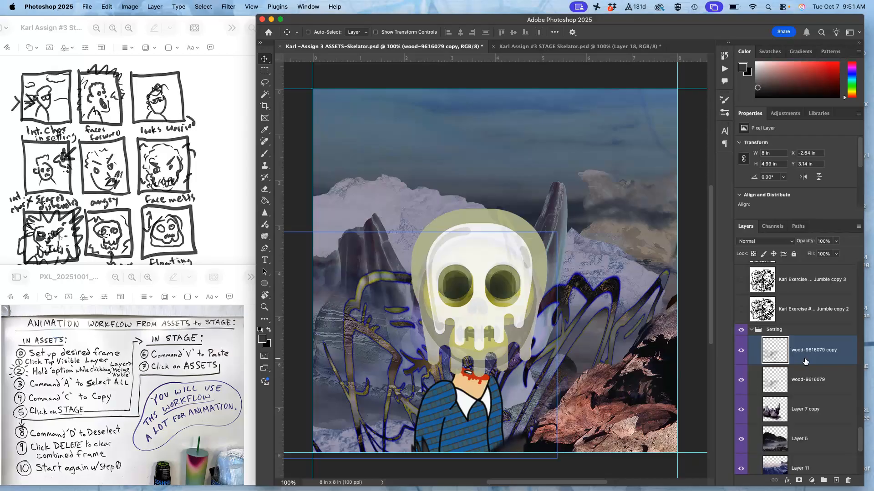
Step: Scale the wood-9616079 copy layer up proportionally to about 111%, extending its upper-right corner outward
left_click(741, 350)
left_click(741, 351)
left_click(773, 406, "super")
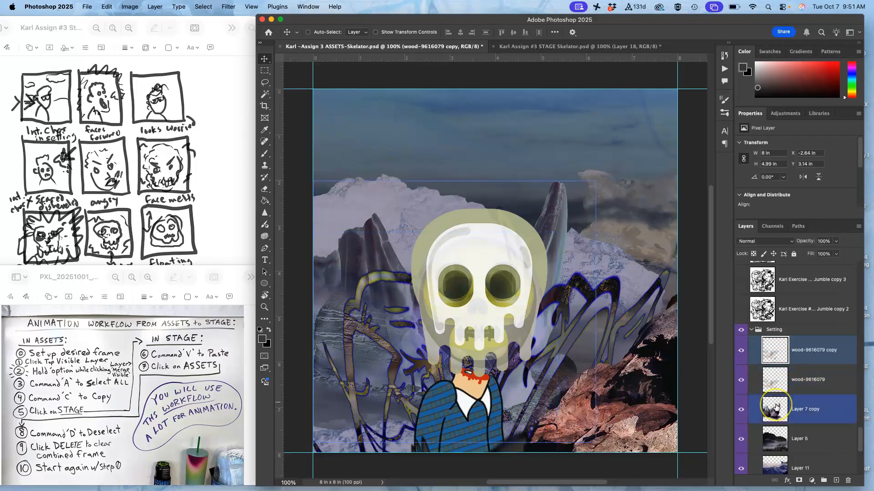
scroll(775, 406, "down", 1)
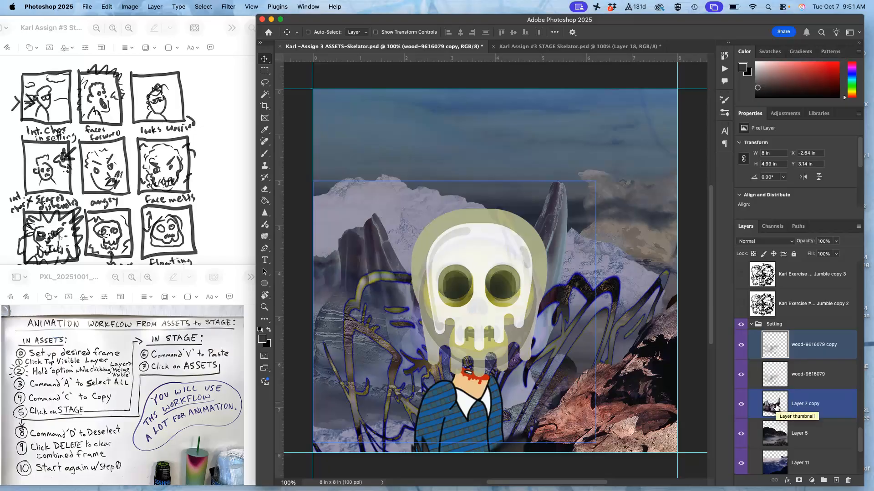
left_click(799, 346)
key("super+t")
left_click(608, 296)
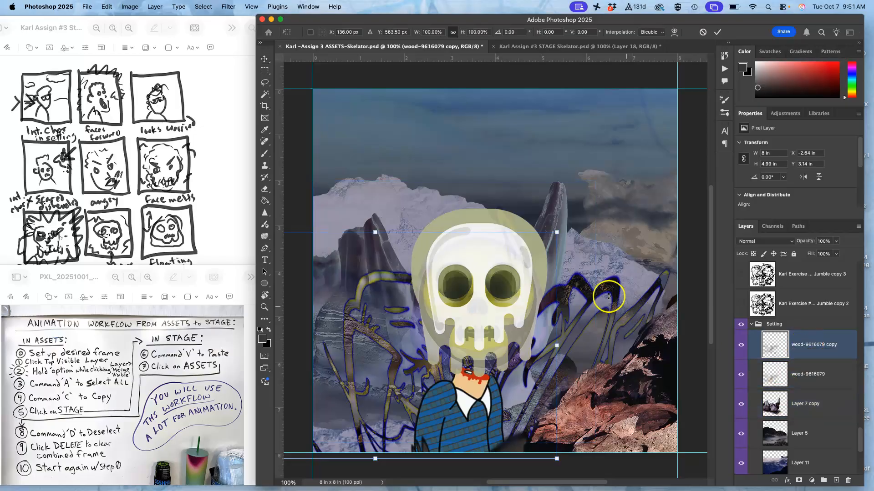
left_click_drag(556, 231, 598, 207)
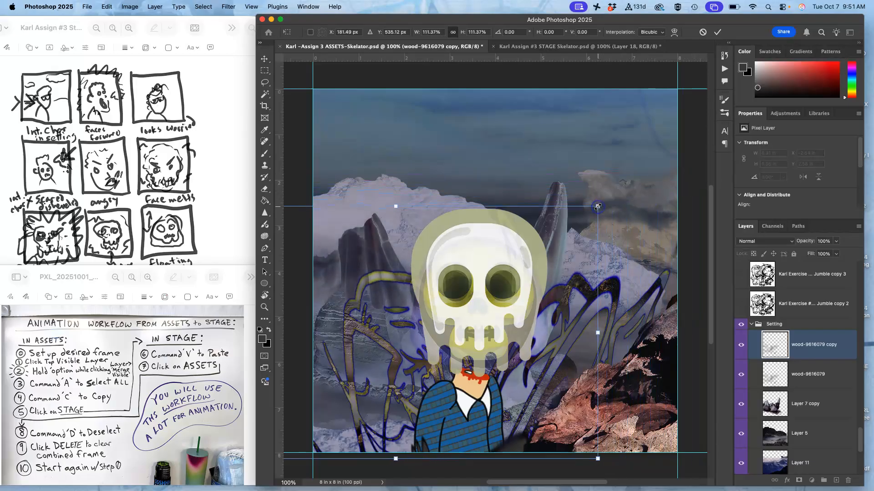
key("Return")
Step: Apply the enlarged wood-9616079 copy and compare the ASSETS frame with the STAGE document
left_click(586, 47)
left_click(476, 46)
left_click(769, 299)
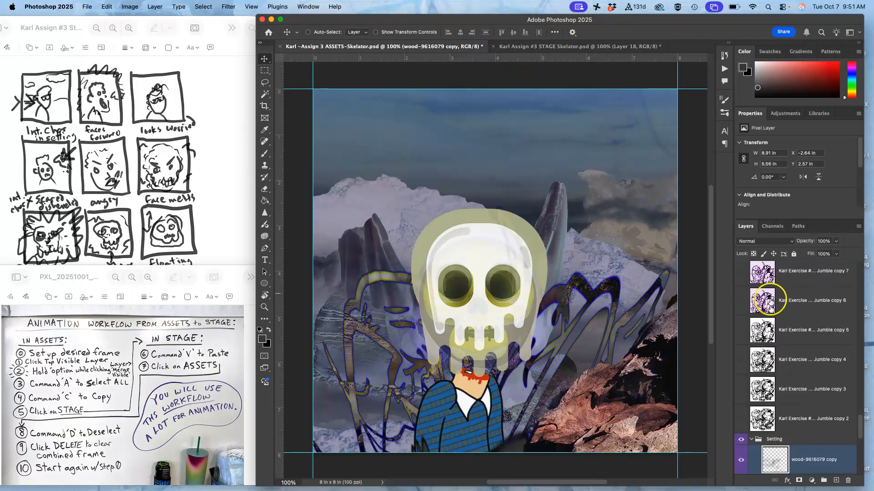
Step: Duplicate the visible He-Man Jumble copy 9 layer and hide the original
scroll(790, 366, "up", 5)
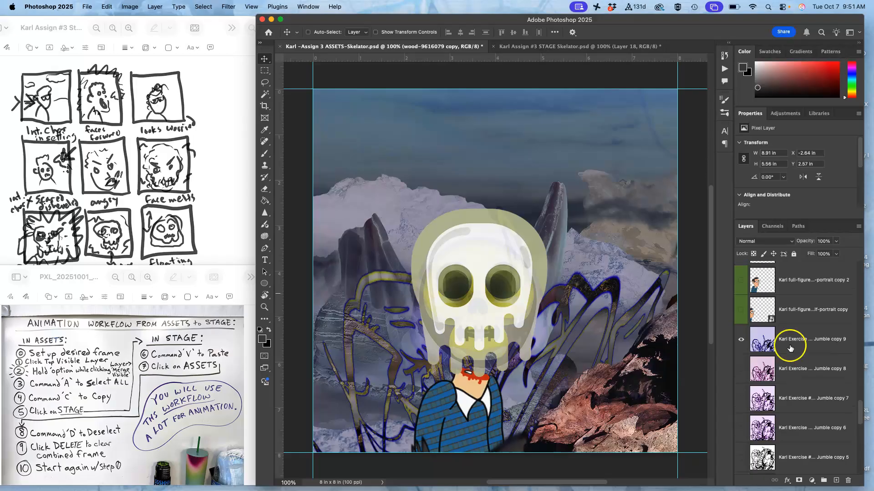
left_click(790, 349)
key("super+j")
left_click(742, 367)
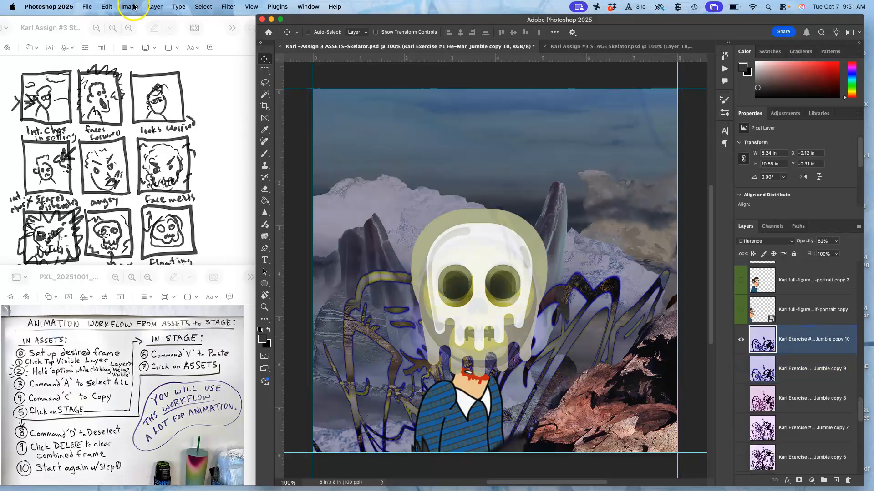
Step: Shift the hue of the He-Man Jumble copy 10 layer to +34 with a Hue/Saturation adjustment
left_click(133, 7)
mouse_move(136, 33)
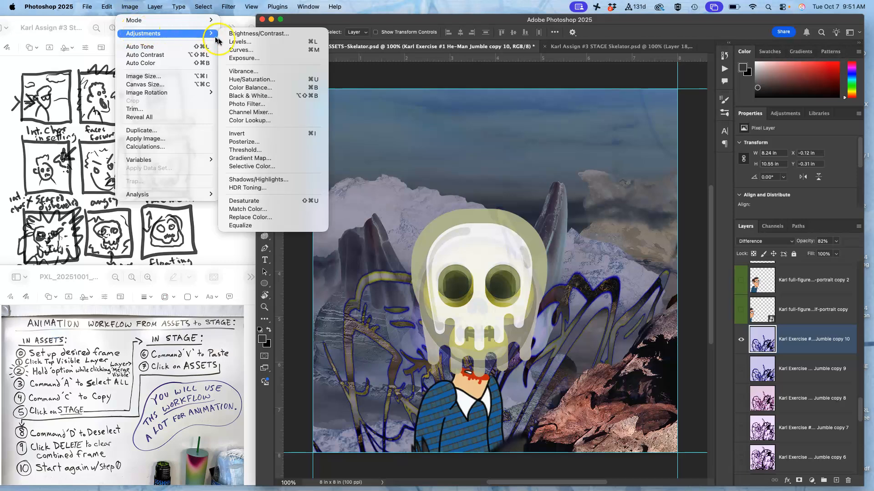
left_click(252, 79)
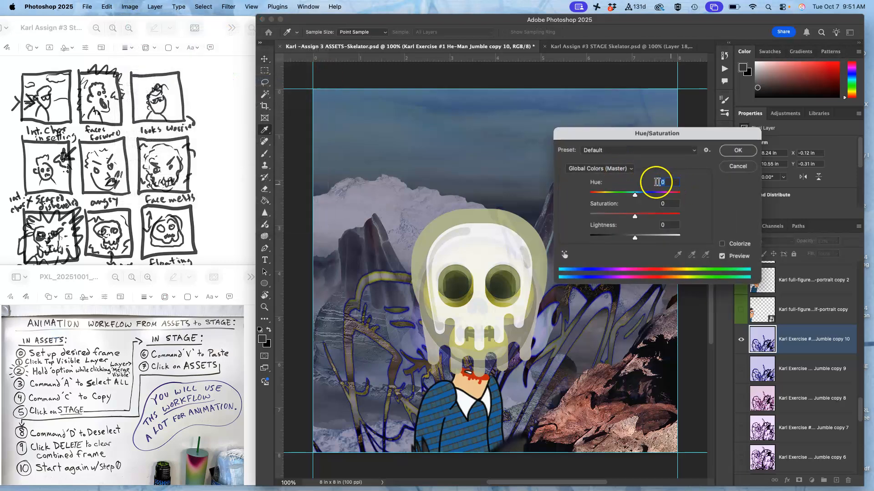
left_click_drag(636, 196, 651, 197)
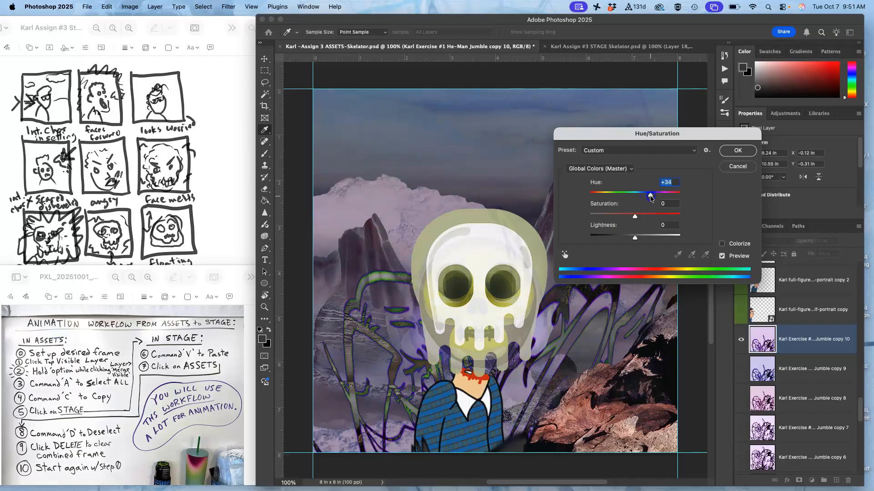
left_click(730, 151)
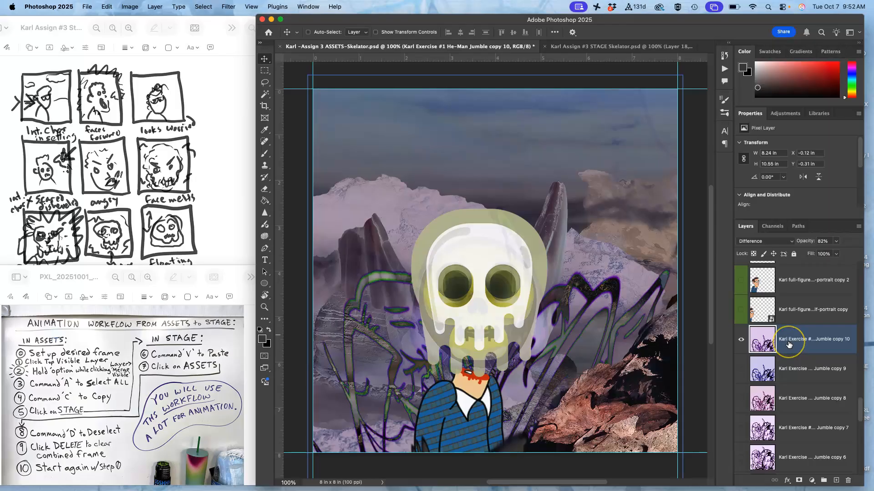
Step: Locate the headless body layer, self-portrait copy 9, check it by toggling its visibility, and select it
scroll(788, 344, "up", 5)
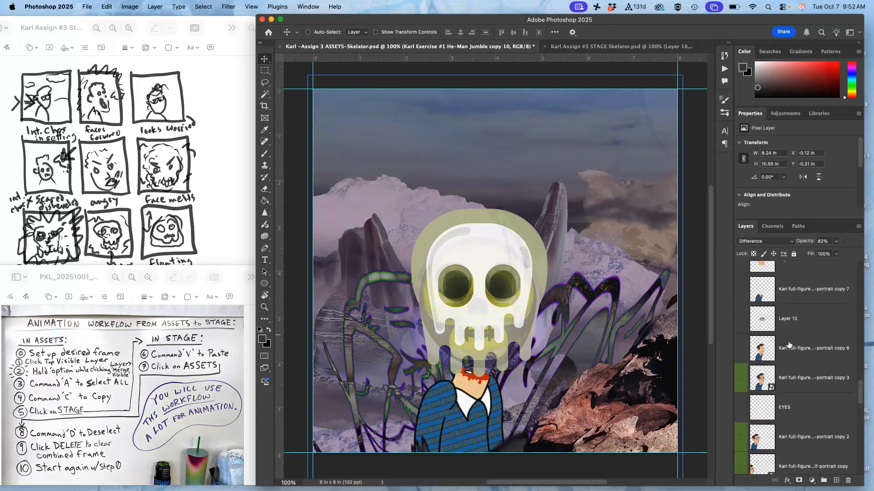
scroll(788, 345, "up", 5)
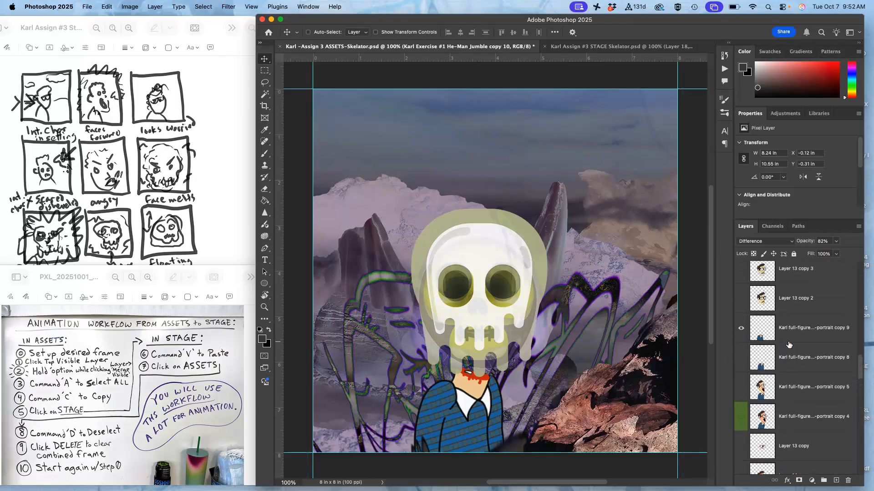
scroll(789, 345, "up", 1)
left_click(787, 344)
left_click(741, 343)
left_click(741, 343)
left_click(784, 345)
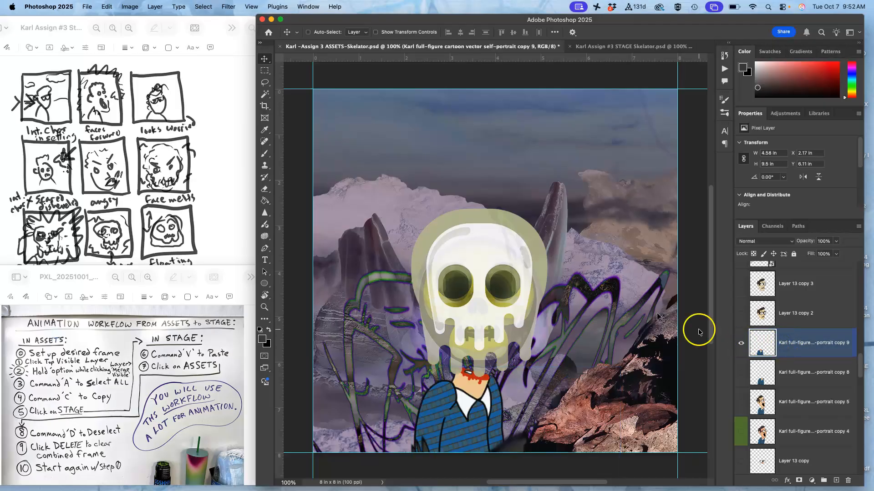
Step: Puppet Warp the headless body to shift its neck and shoulders down and left, and check the layer by toggling its visibility
key("super+a")
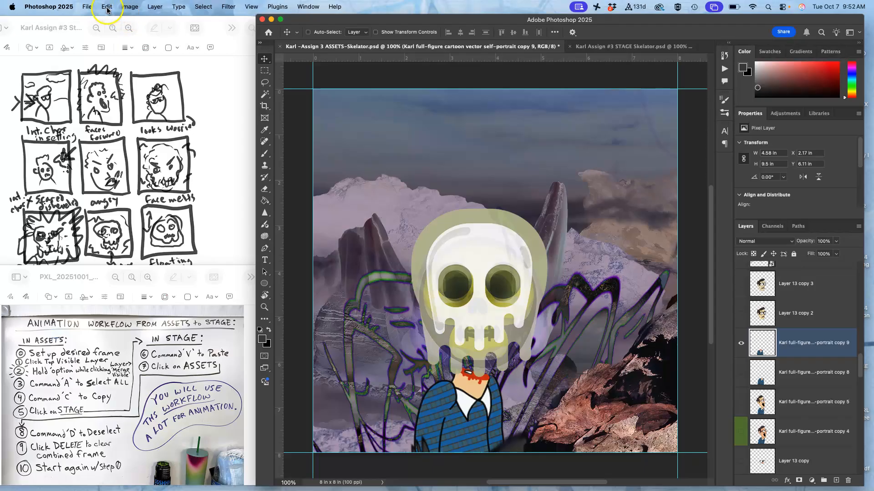
left_click(107, 7)
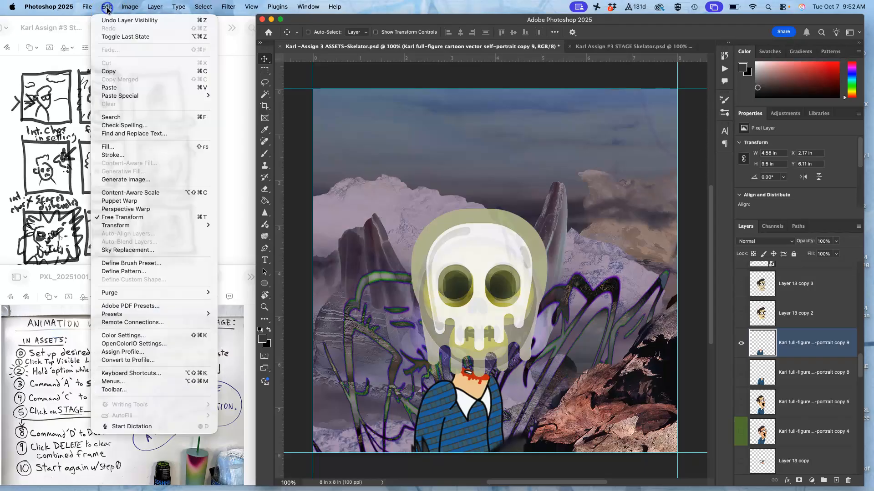
left_click(130, 201)
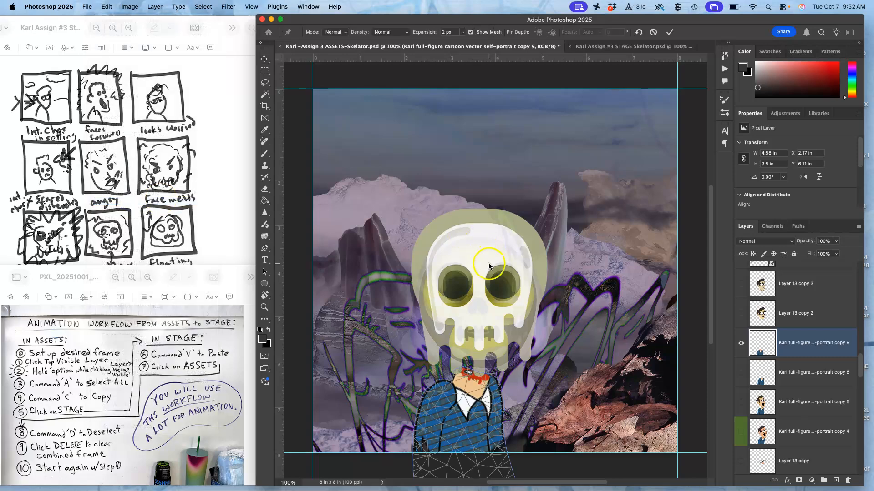
scroll(489, 265, "down", 5)
scroll(509, 410, "down", 3)
left_click(522, 424)
scroll(505, 357, "up", 5)
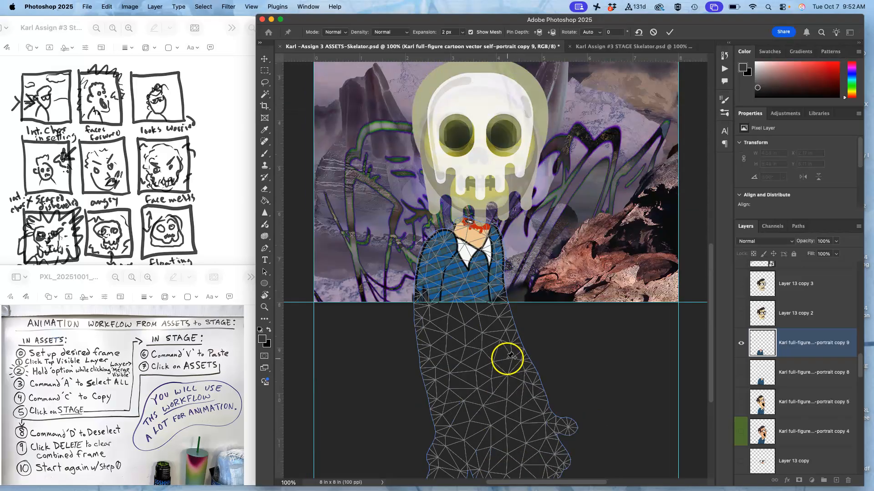
left_click_drag(473, 257, 445, 270)
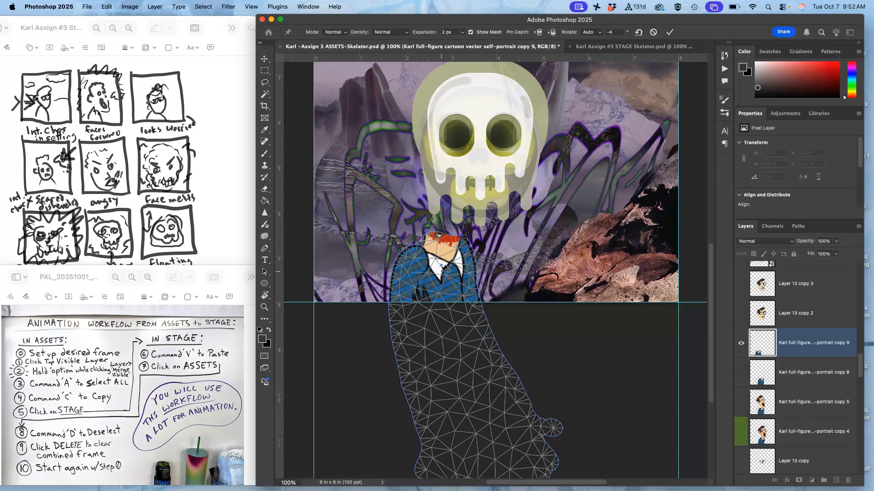
key("Return")
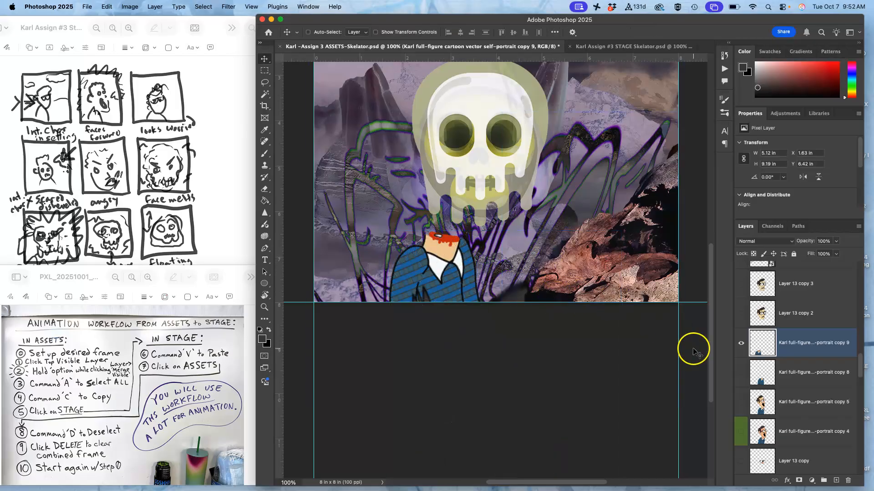
left_click(740, 343)
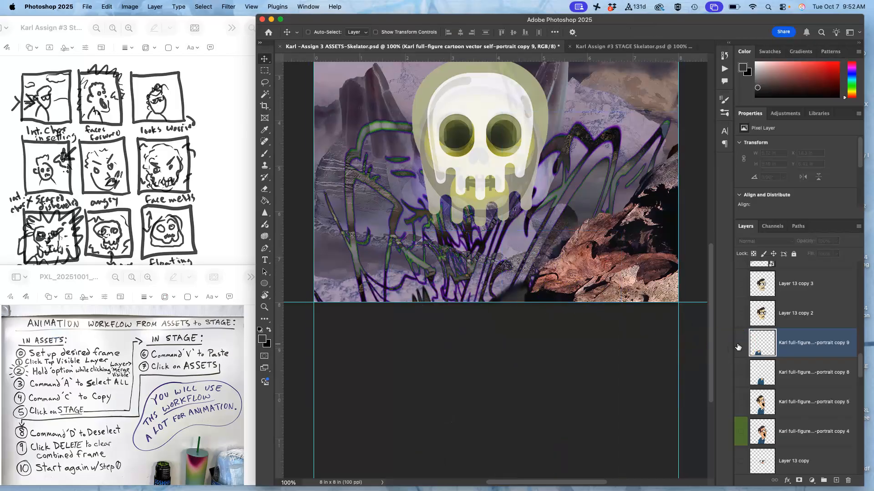
left_click(739, 344)
Step: Select the dripping skull layer, Layer 15 copy 4, and lower its opacity to 72%
scroll(765, 339, "up", 5)
scroll(764, 339, "up", 10)
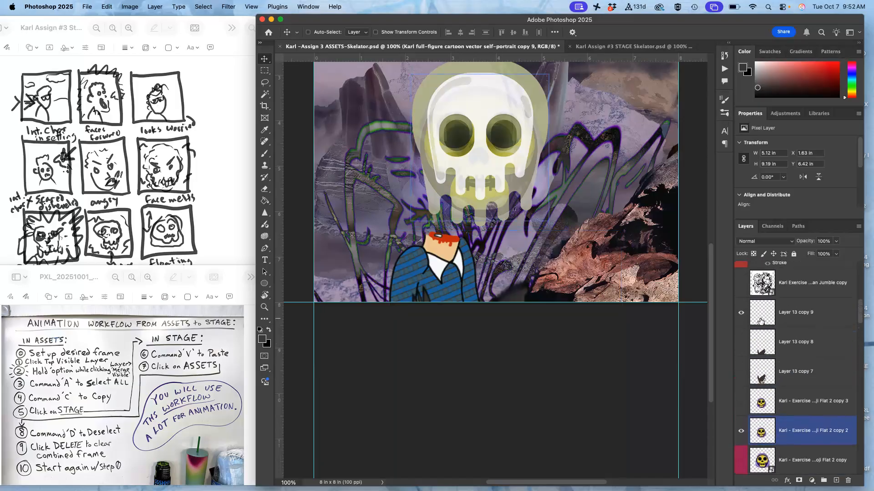
left_click(761, 322)
scroll(767, 348, "down", 3)
scroll(766, 355, "down", 4)
left_click(776, 417)
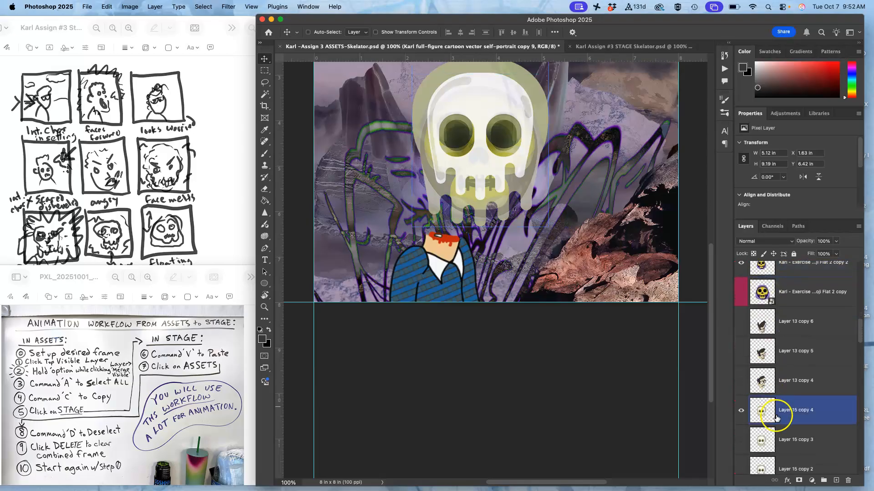
left_click(835, 241)
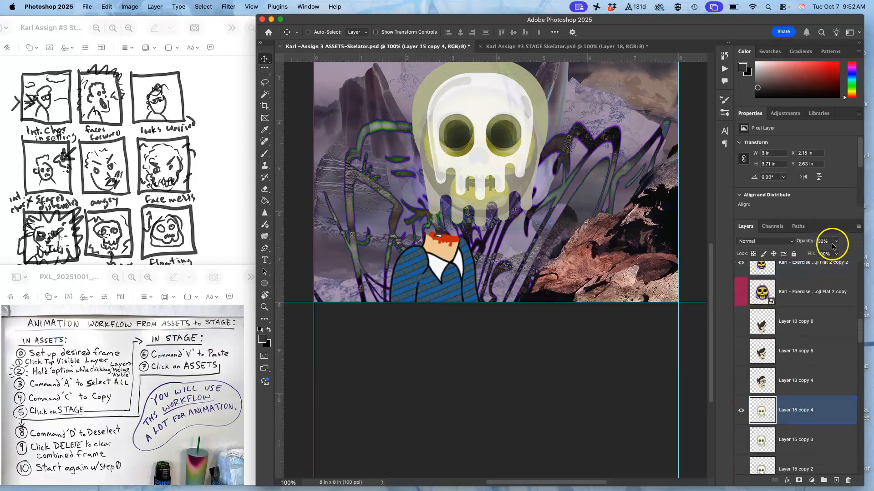
left_click(836, 242)
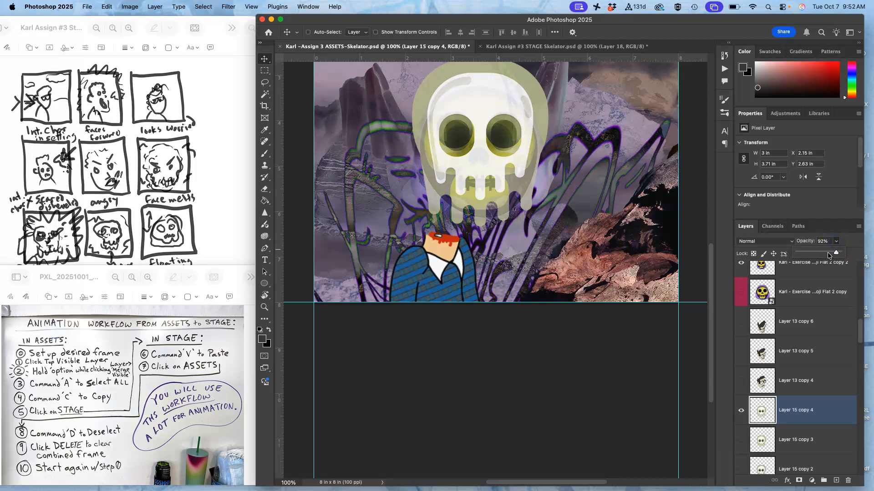
left_click(828, 253)
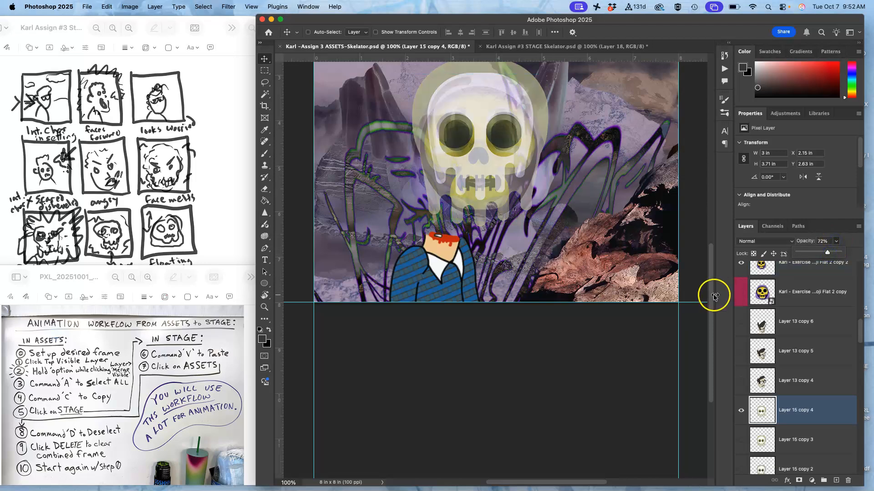
Step: Nudge Layer 15 copy 4 three pixels up and four pixels right, to X 2.19 in and Y 2.6 in
scroll(794, 364, "up", 3)
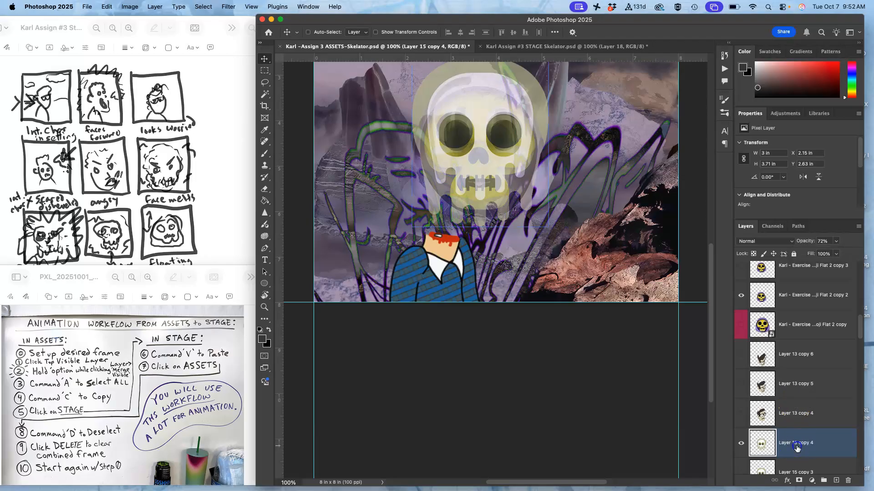
key("Up")
key("Up")
key("Up")
key("Right")
key("Right")
key("Right")
key("Right")
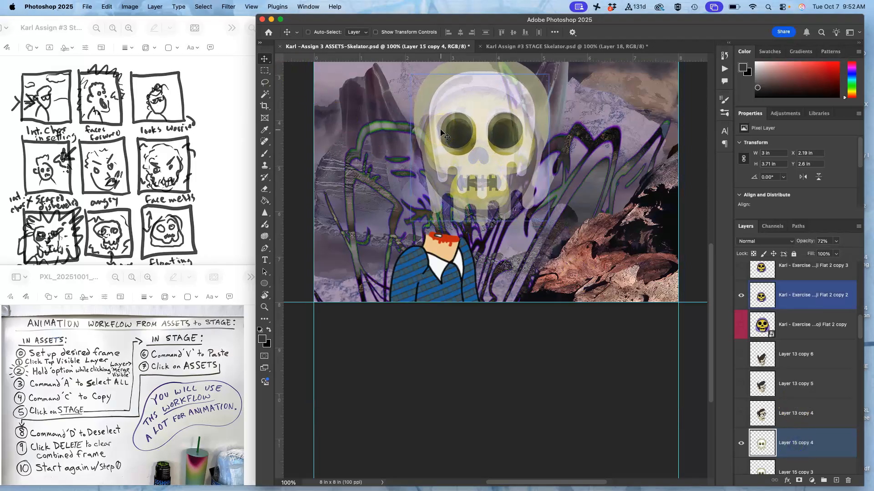
Step: Show the Skelator Emoji Flat 2 copy 3 layer and reduce its opacity to 20%
scroll(781, 321, "up", 3)
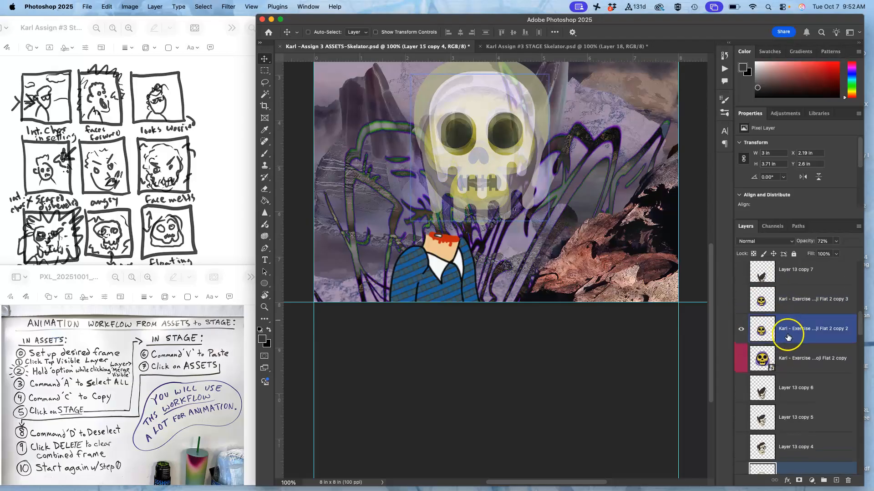
left_click(788, 337)
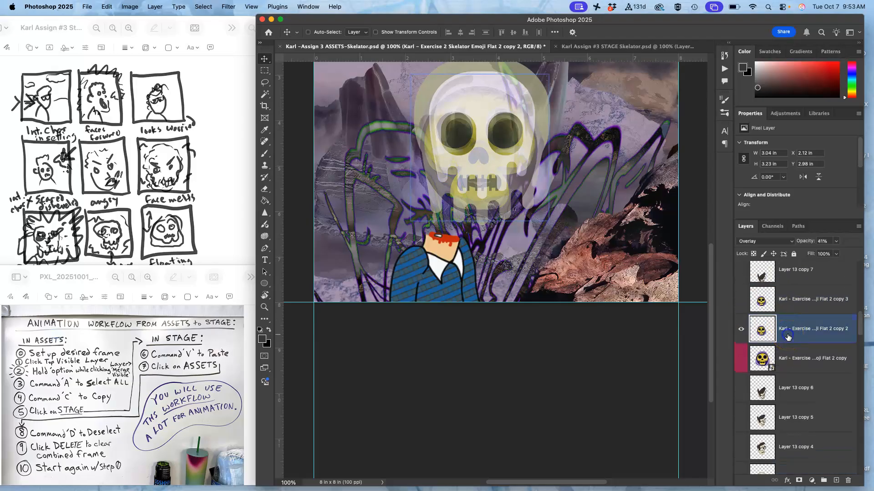
left_click(741, 304)
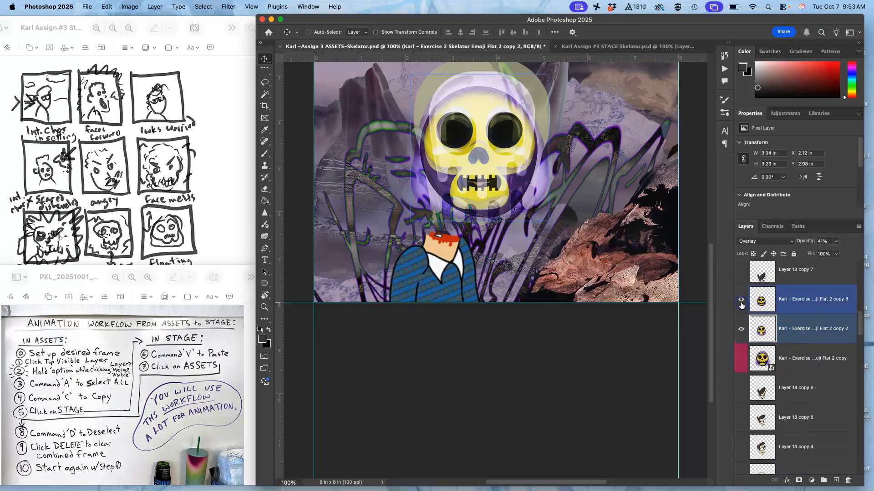
left_click(788, 308)
left_click(835, 241)
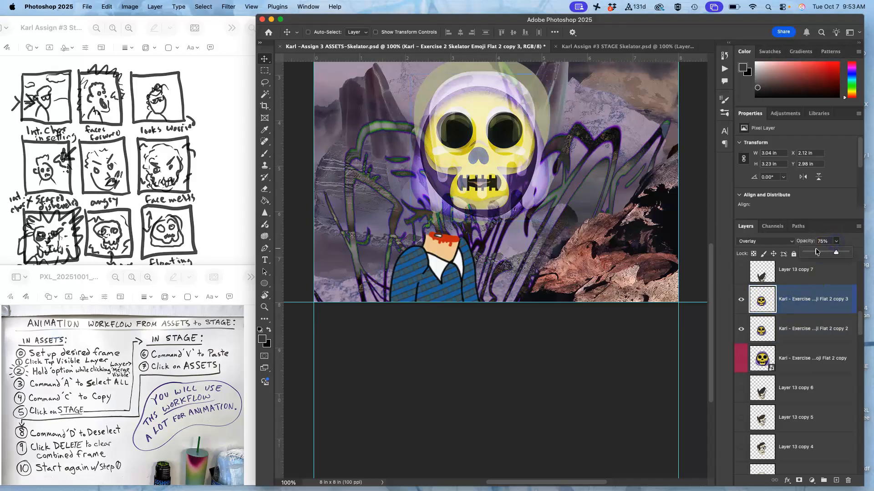
left_click_drag(813, 252, 813, 254)
left_click(620, 326)
scroll(622, 328, "up", 5)
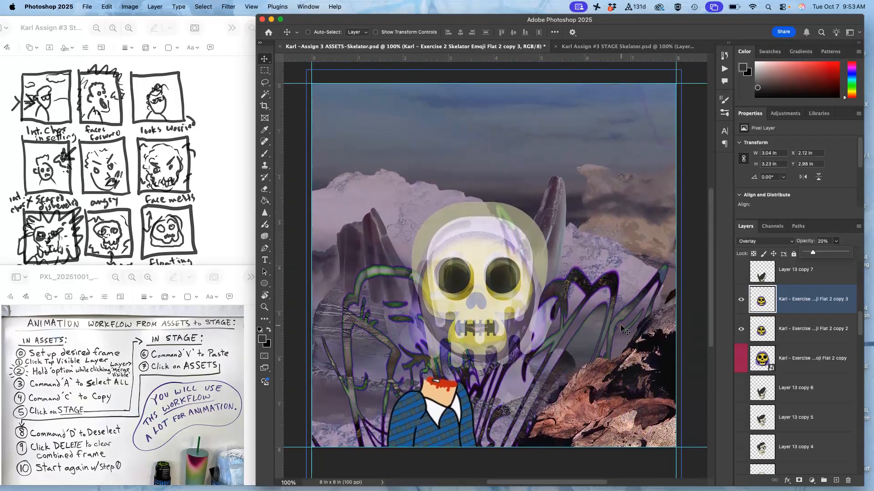
Step: Fit the STAGE and ASSETS documents to the window and switch between them to compare the previous and new frames
key("super")
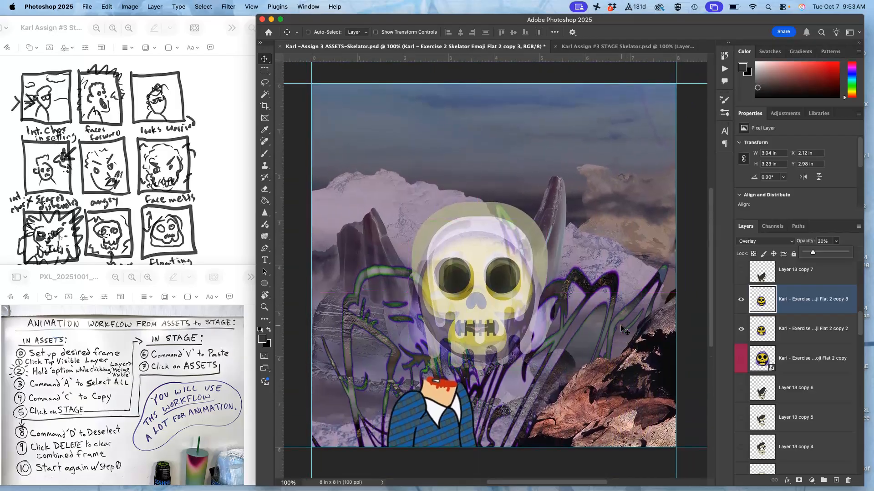
left_click(633, 253)
left_click(613, 48)
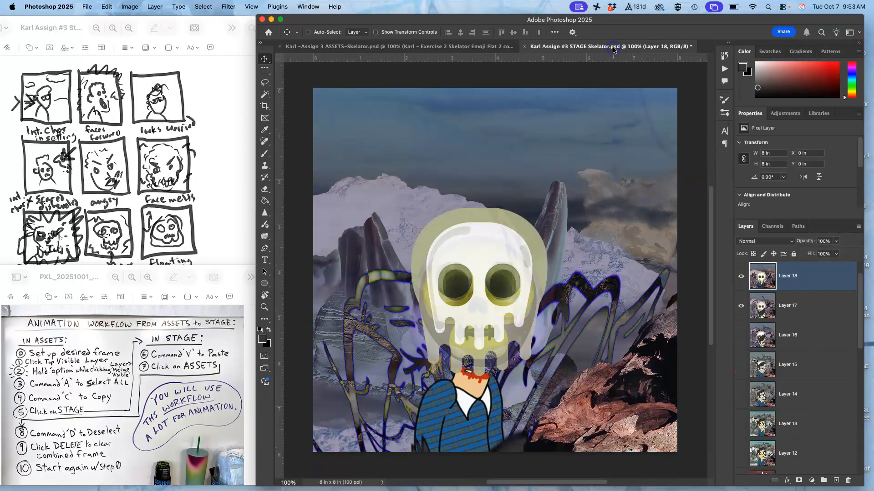
key("super+0")
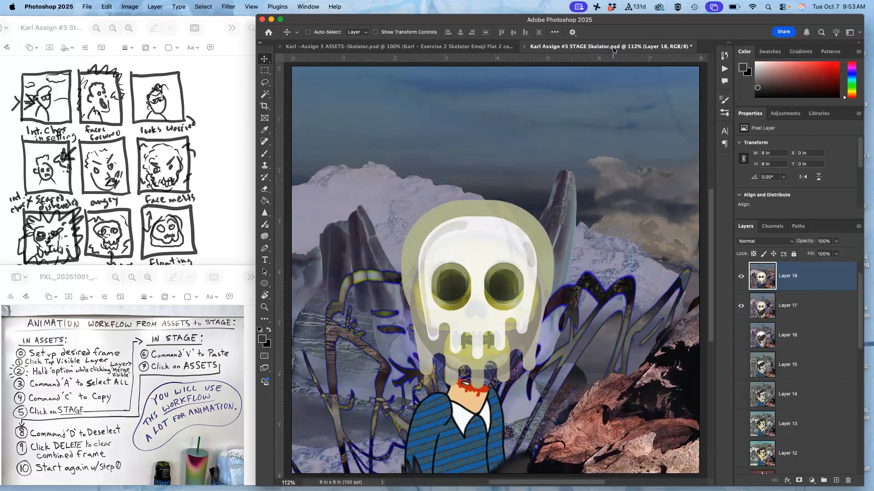
left_click(486, 47)
left_click(472, 47)
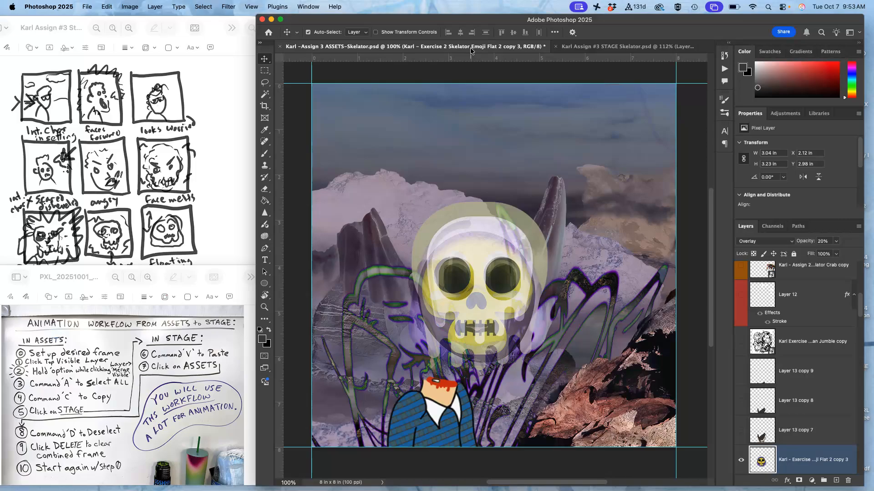
key("super+0")
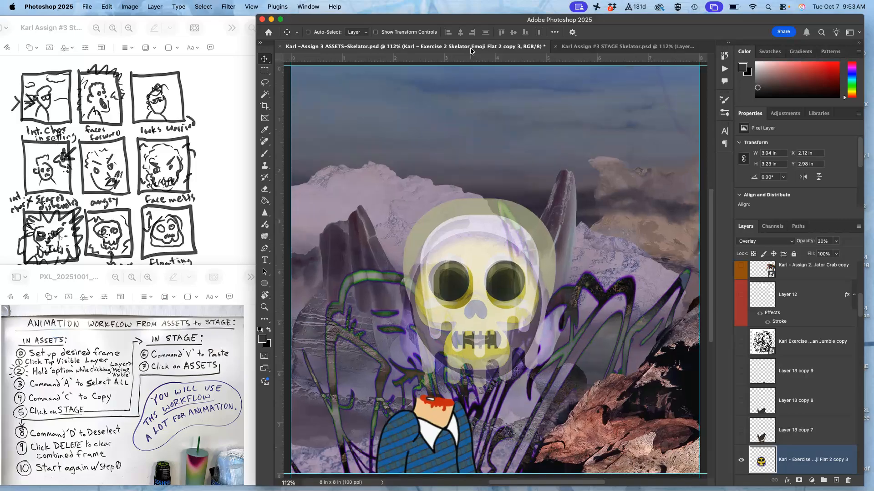
left_click(594, 48)
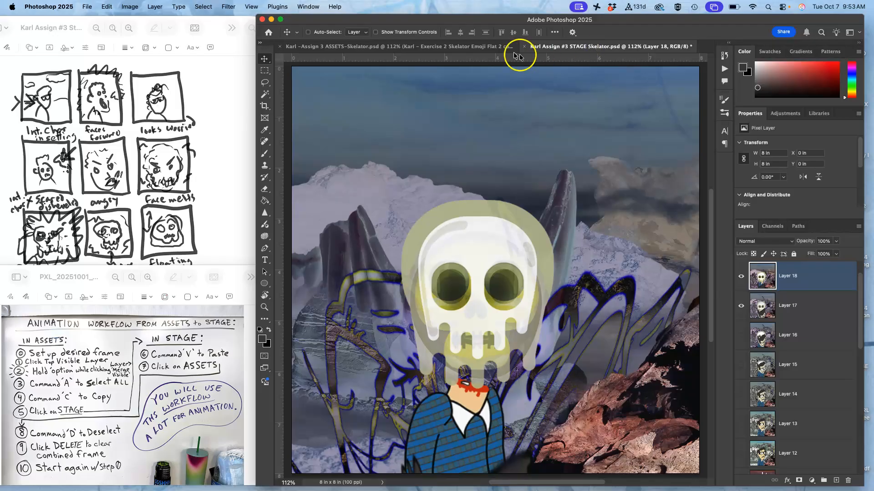
Step: Flip between the ASSETS and STAGE documents to examine the body's position against the previous frame
left_click(489, 48)
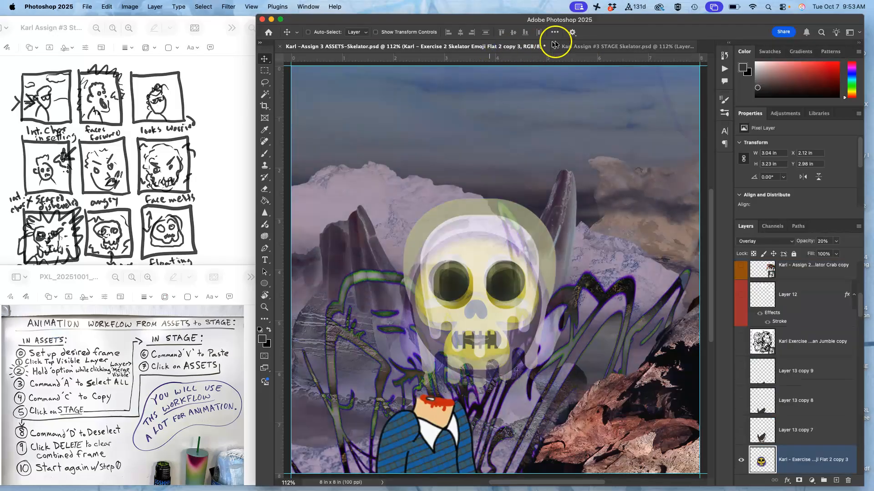
left_click(586, 44)
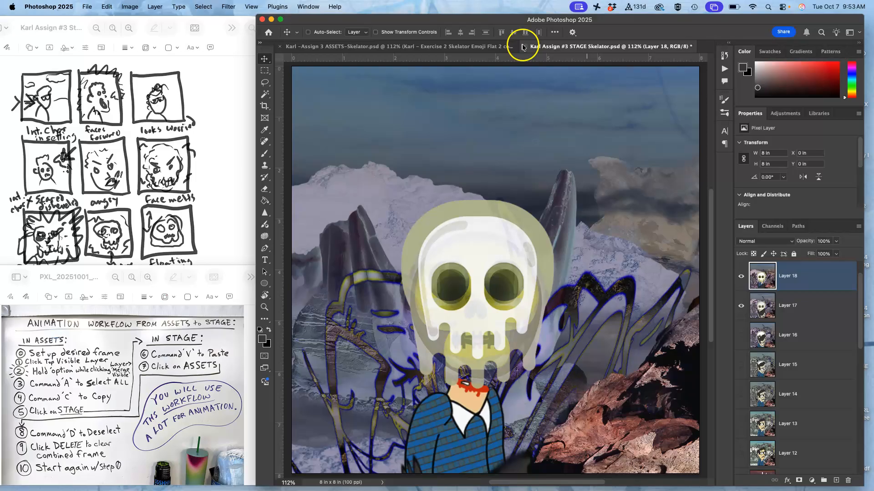
left_click(486, 50)
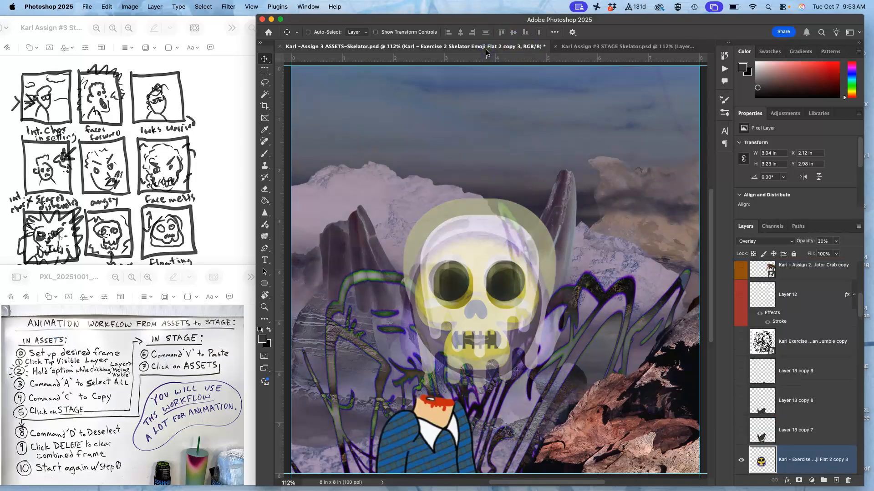
left_click(574, 46)
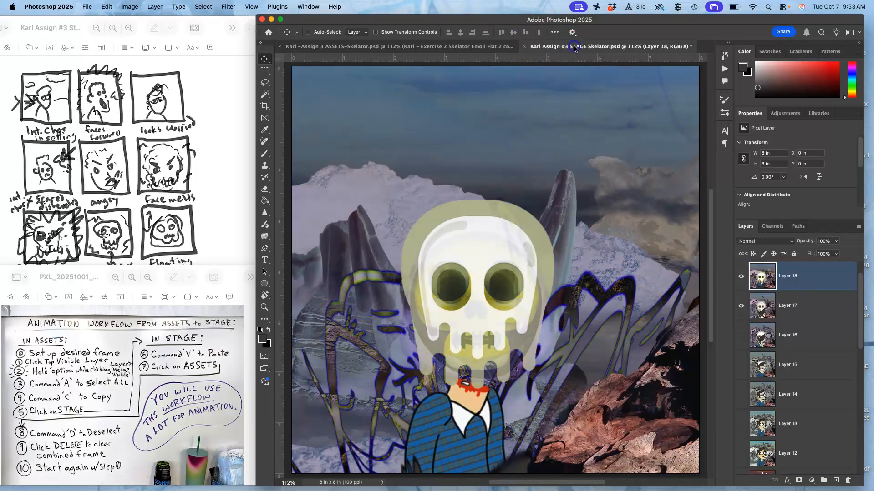
left_click(493, 48)
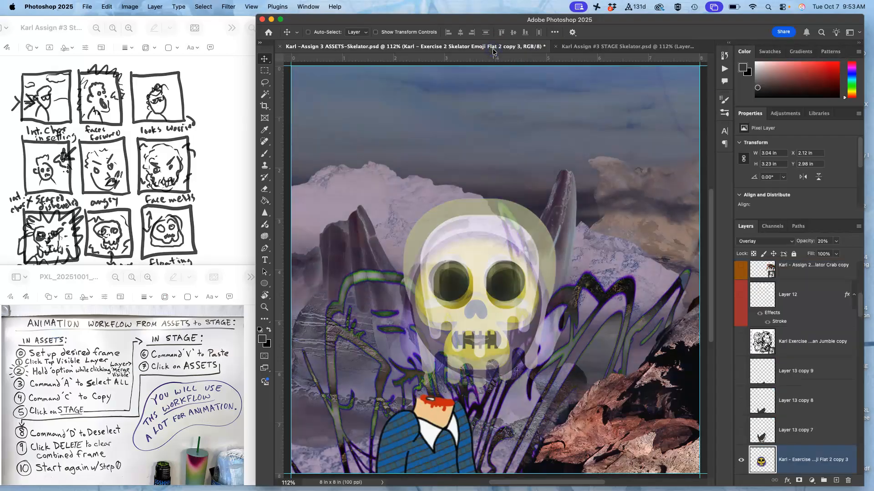
Step: Move the headless body layer, full-figure portrait copy 9, right to X 1.89 in and check it against STAGE
scroll(767, 398, "down", 5)
scroll(767, 399, "down", 10)
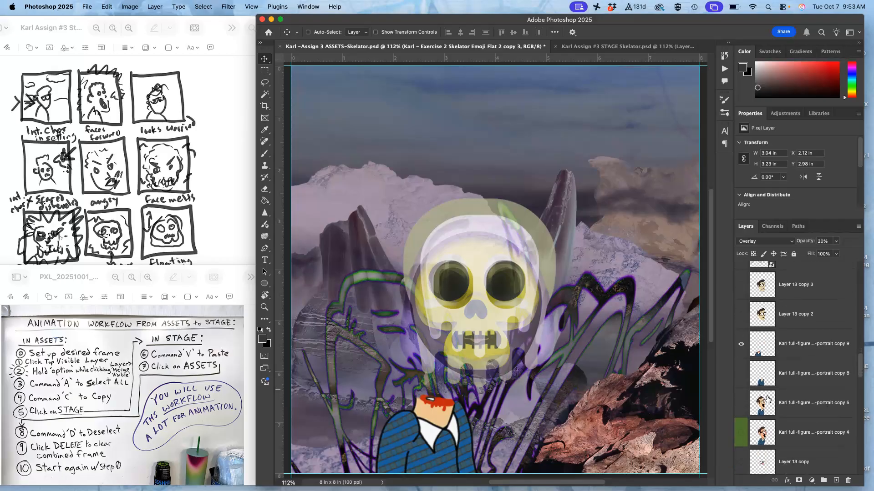
scroll(767, 398, "down", 2)
left_click(779, 313)
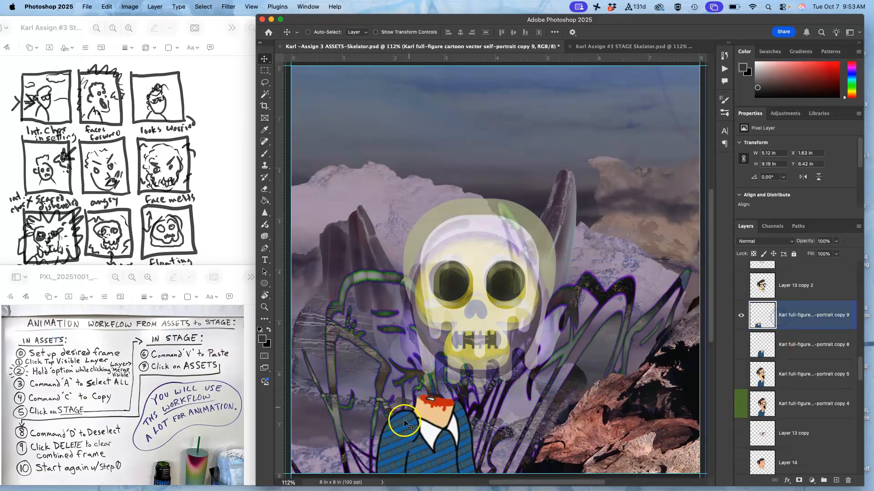
left_click(427, 437)
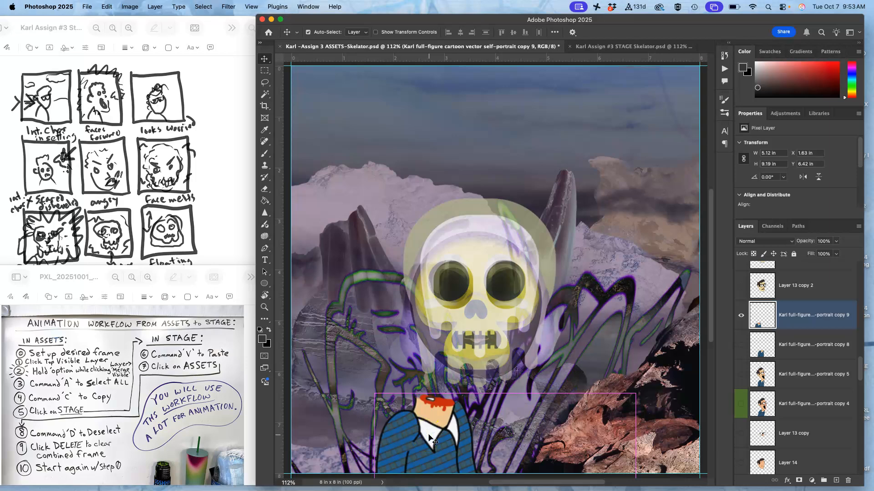
left_click_drag(430, 436, 445, 443)
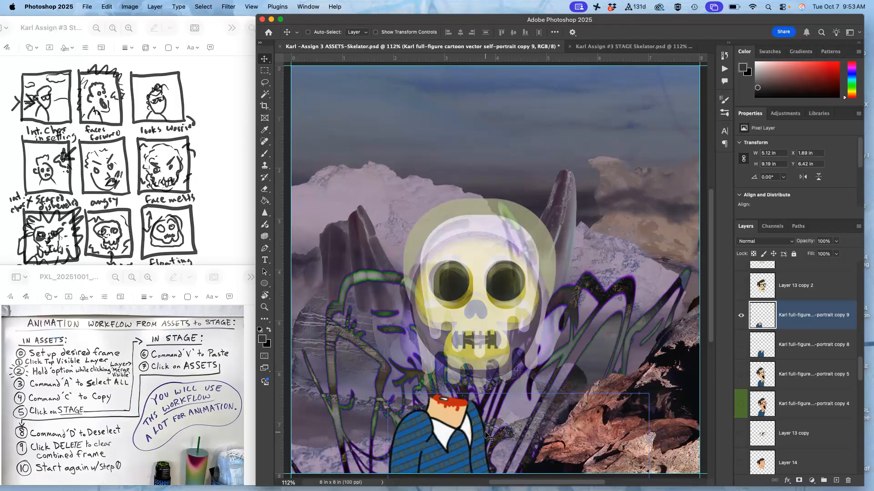
left_click(607, 47)
left_click(454, 47)
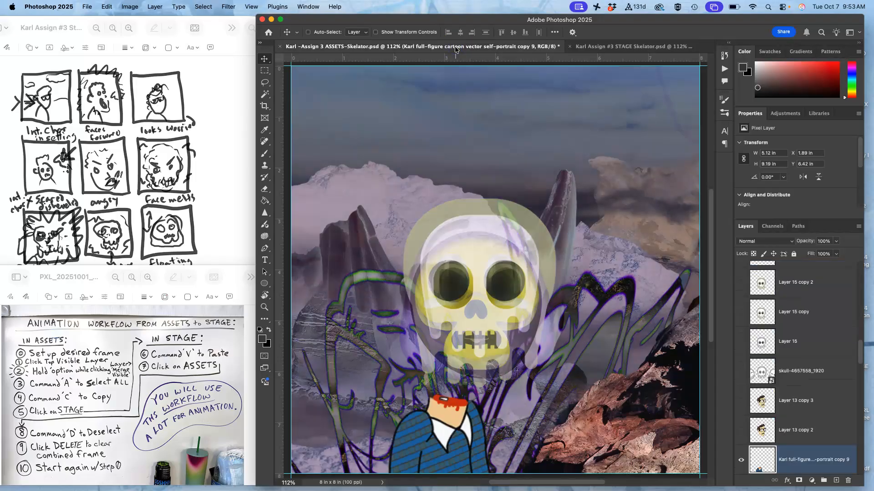
Step: Merge all visible ASSETS layers into a new layer above ROCK PROP, keeping the originals, and copy the entire canvas
scroll(802, 303, "up", 10)
left_click(799, 289)
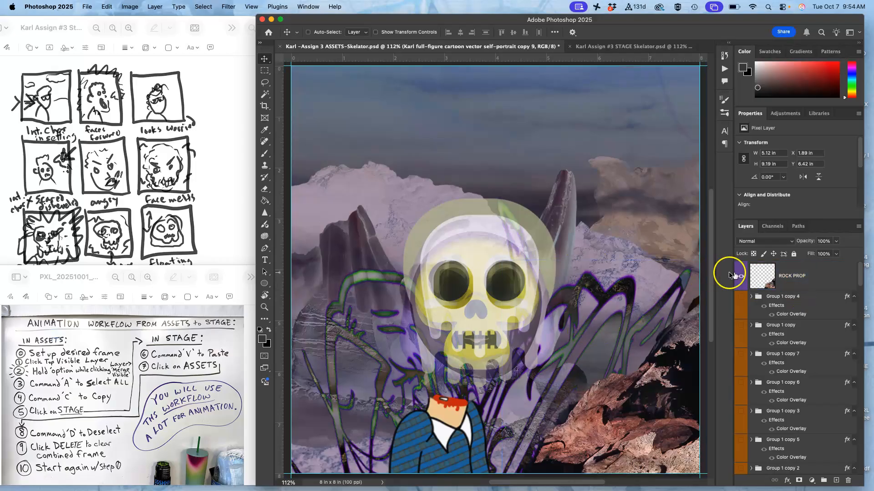
left_click(822, 281)
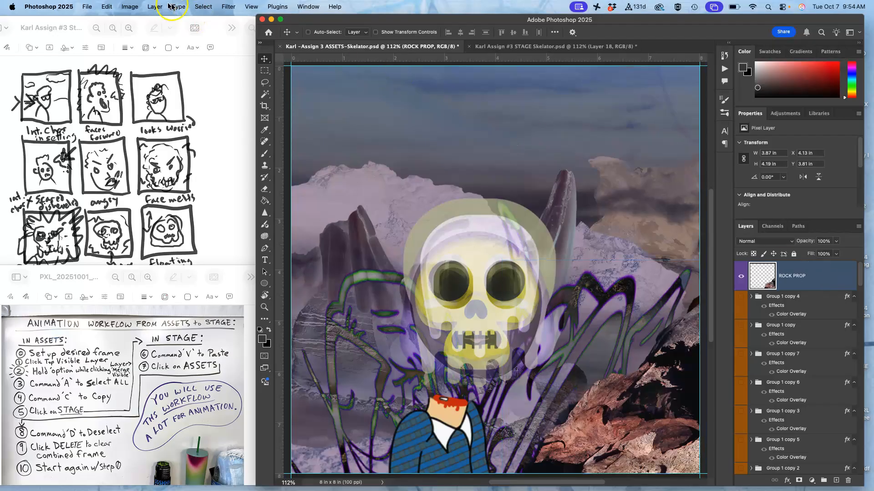
left_click(155, 6)
left_click(184, 347, "alt")
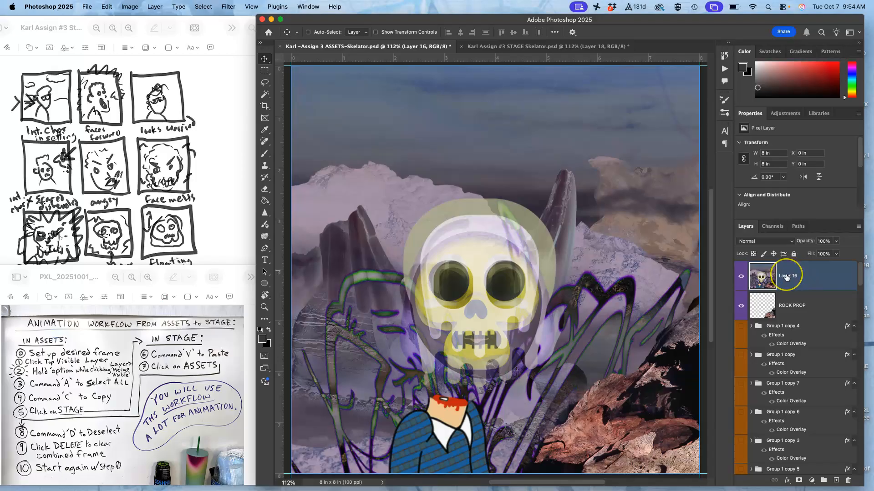
key("super+a")
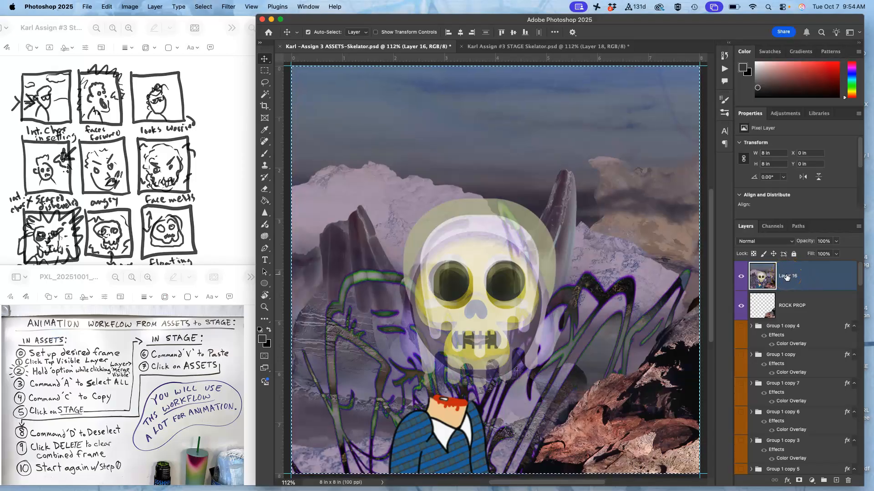
Step: Paste the copied frame into the STAGE document above Layer 20 and toggle its visibility to compare it with the previous frame
left_click(551, 47)
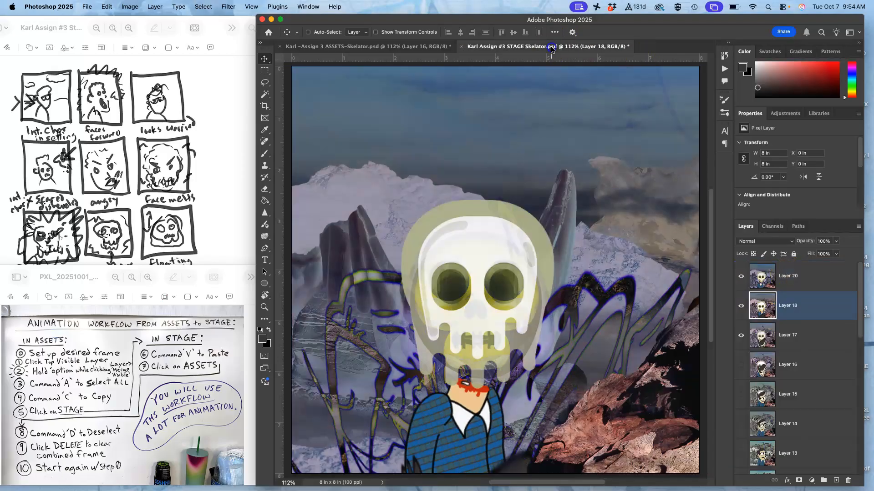
key("super+v")
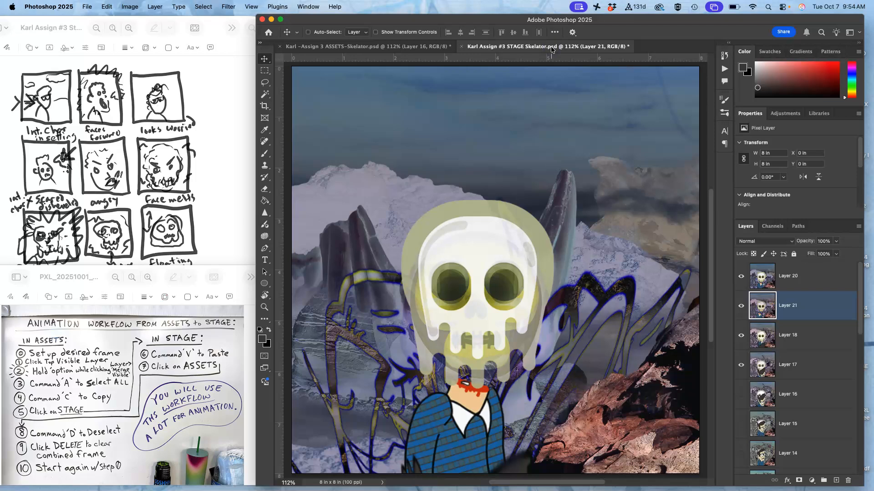
key("super+z")
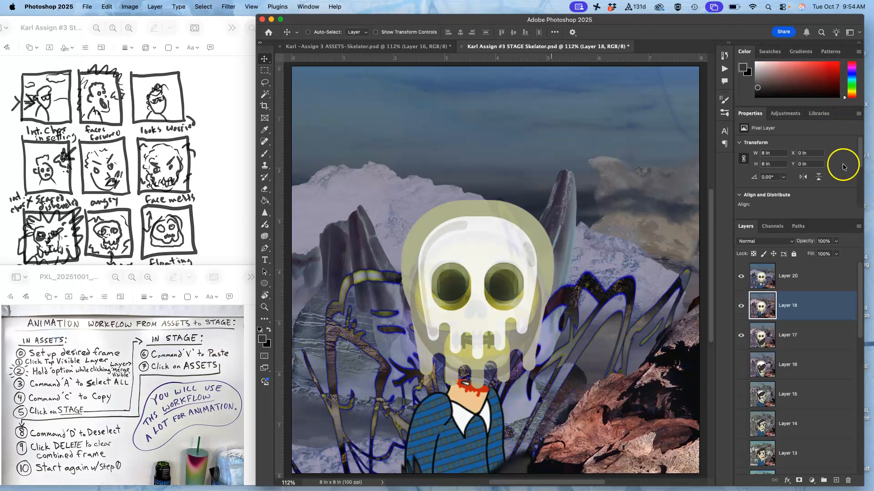
left_click(801, 283)
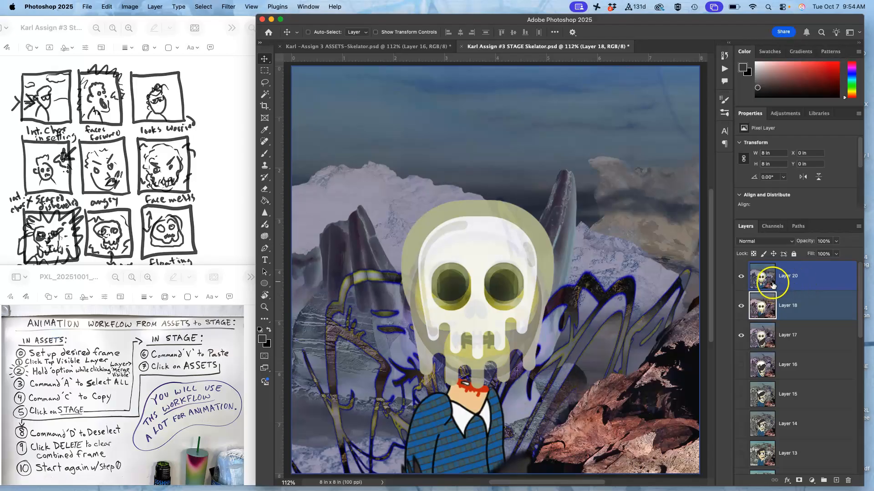
left_click(807, 281)
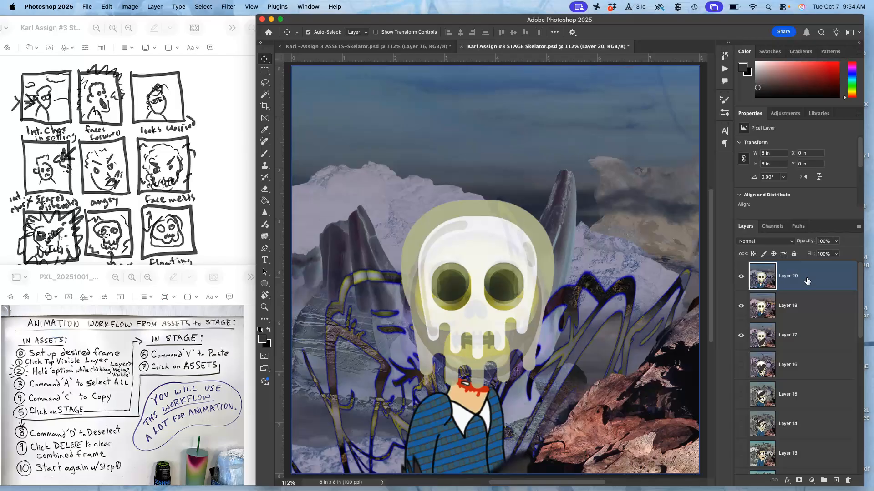
key("super+v")
left_click(741, 276)
left_click(739, 278)
left_click(740, 278)
left_click(740, 279)
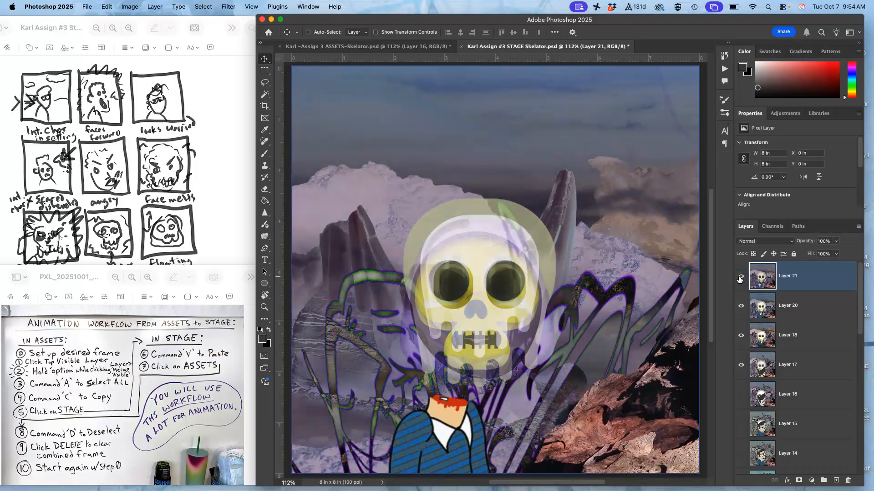
Step: Return to the ASSETS document, deselect the canvas and delete the merged frame, Layer 16
left_click(419, 47)
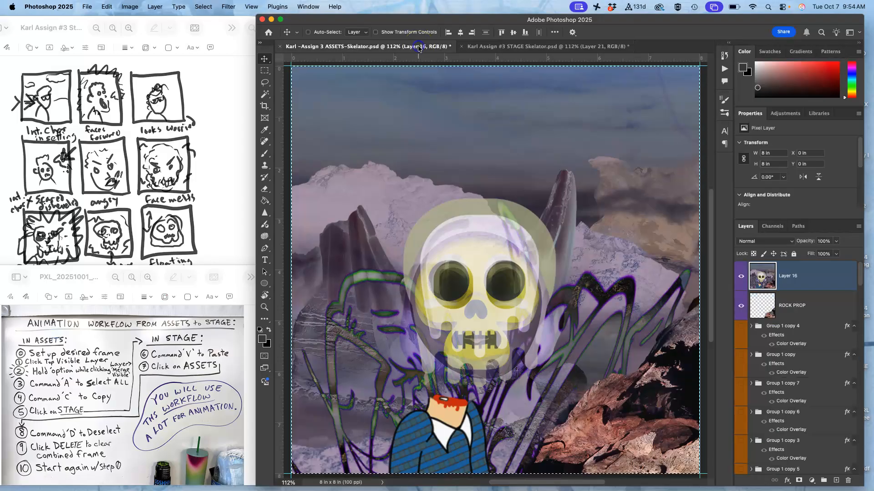
left_click(809, 281)
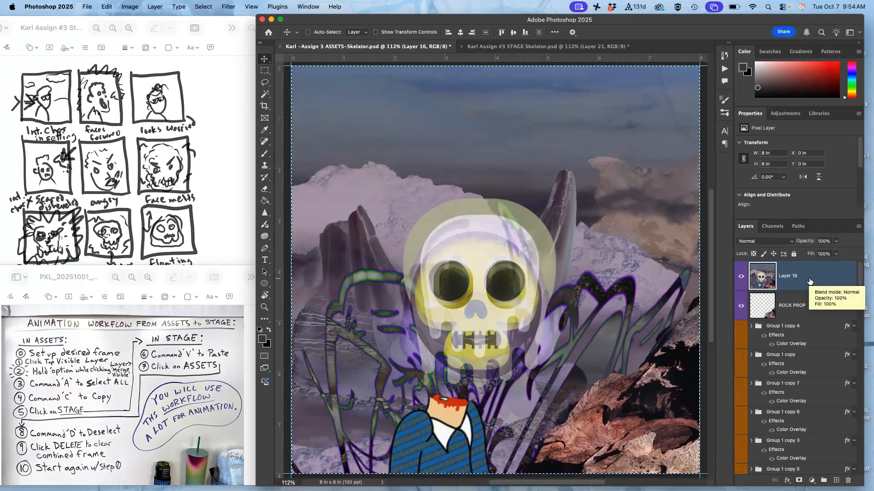
key("super+d")
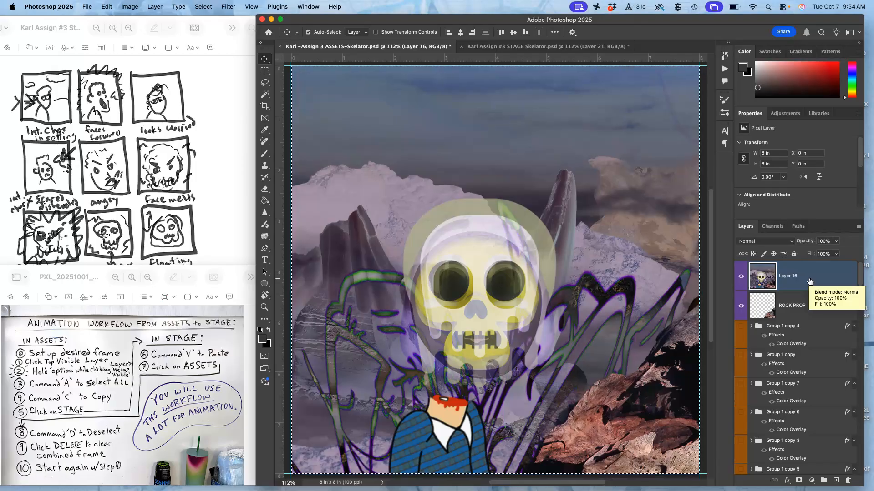
key("Delete")
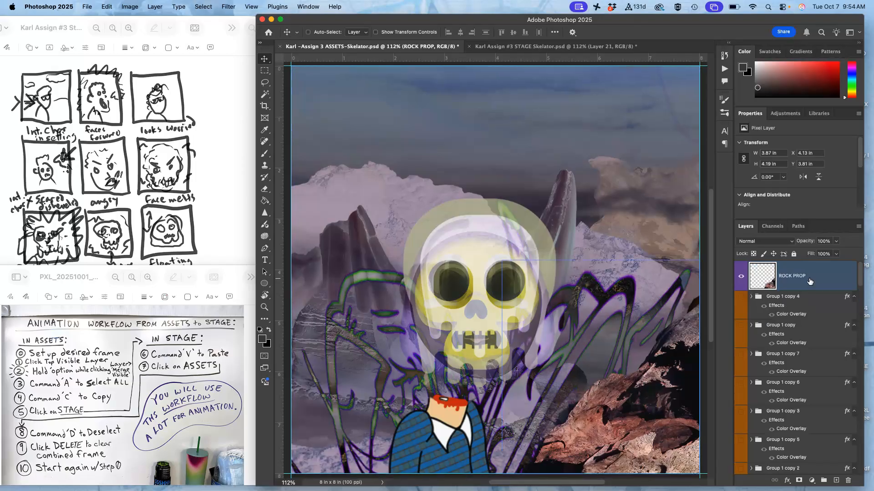
Step: Duplicate the wood-9616079 copy layer in the Setting group and enlarge the duplicate to 10.44 by 6.52 in
scroll(780, 347, "down", 10)
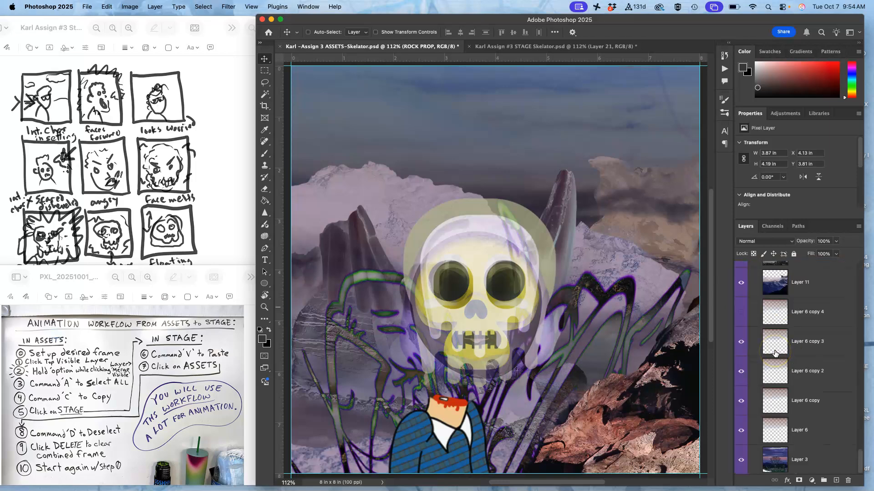
scroll(775, 353, "up", 5)
left_click(792, 332)
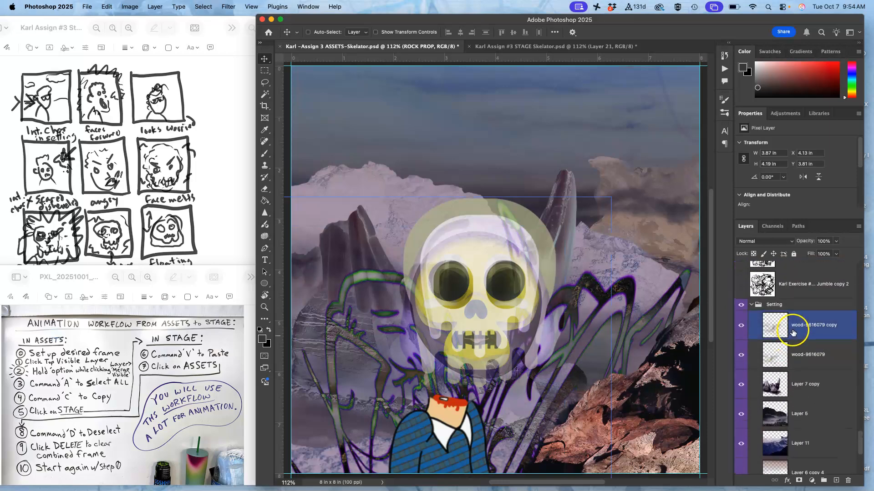
key("super+j")
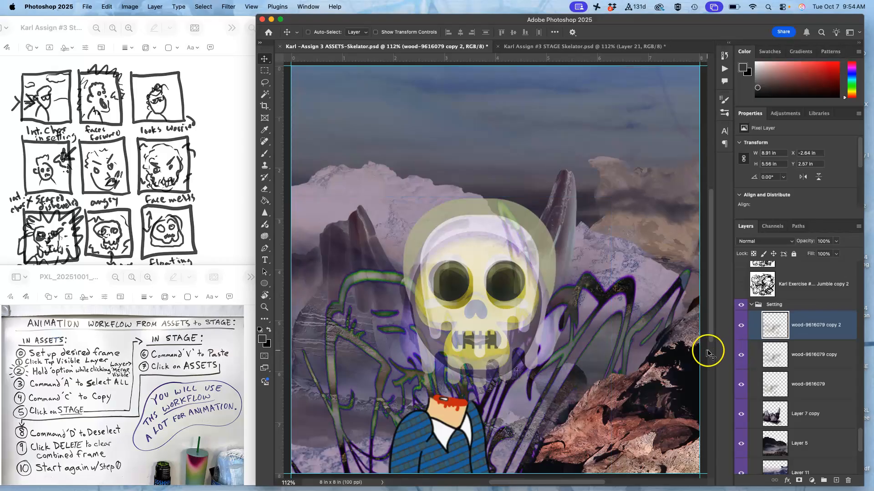
key("super+t")
left_click_drag(610, 197, 688, 148)
key("Return")
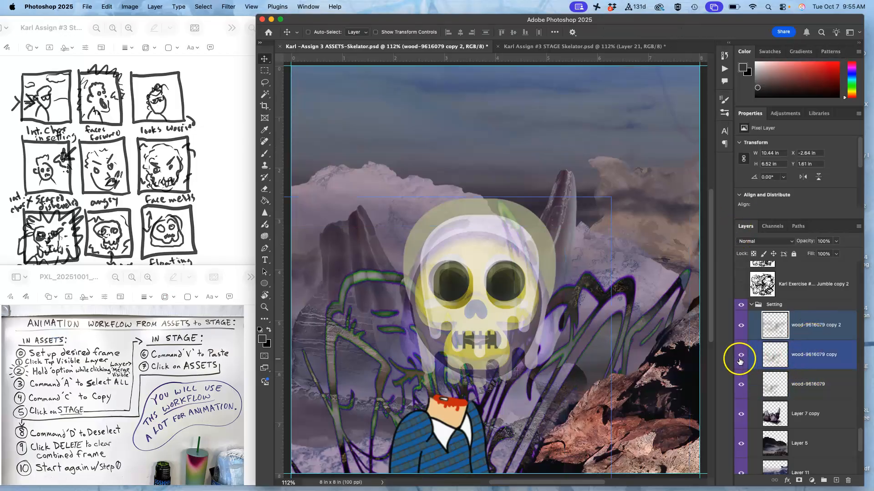
left_click(740, 356)
left_click(740, 356)
left_click(809, 388)
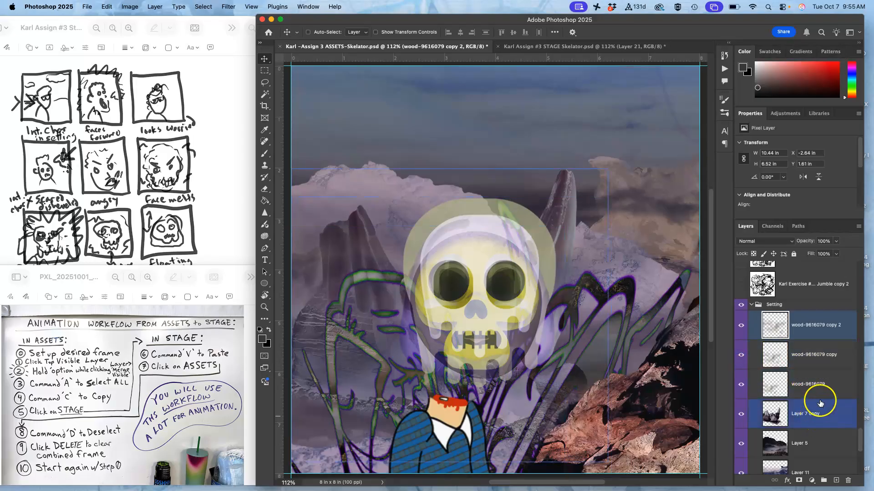
Step: Hide the He-Man Jumble copy 10 layer, then show and select Jumble copy 9 instead
scroll(817, 391, "up", 10)
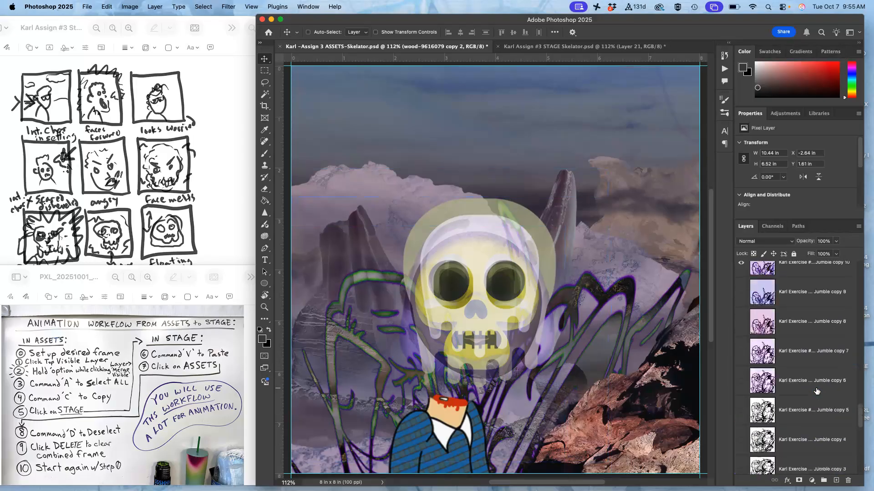
left_click(809, 369)
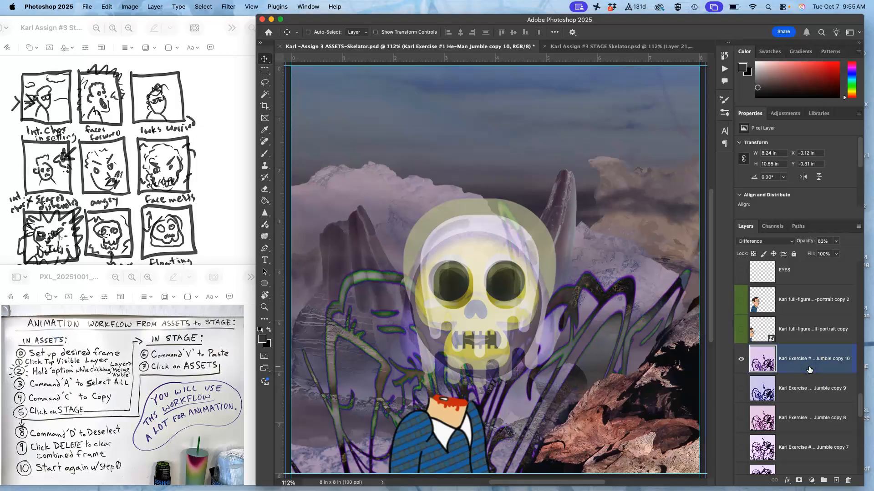
left_click(740, 360)
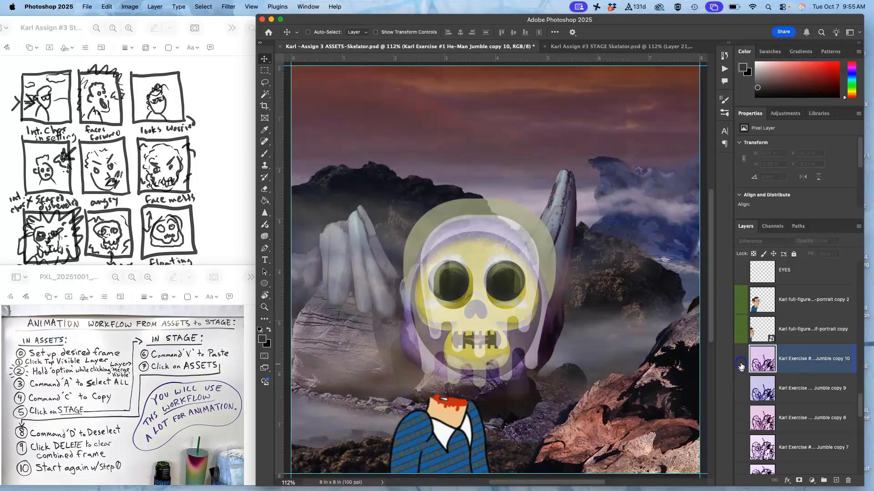
left_click(740, 390)
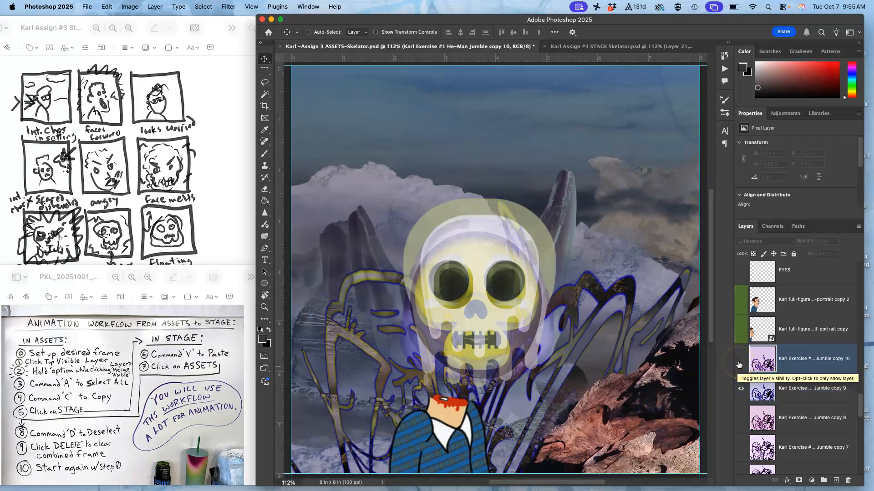
left_click(776, 392)
scroll(780, 375, "down", 3)
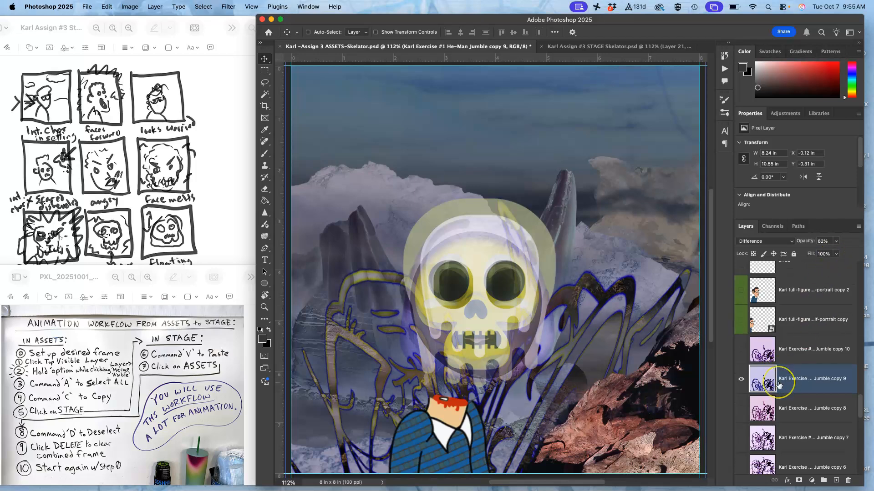
scroll(779, 384, "down", 2)
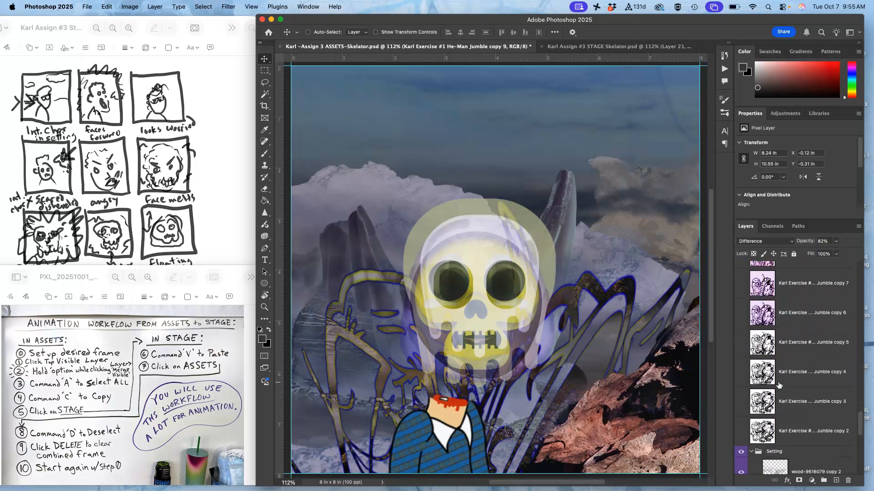
Step: Set the opacity of the He-Man Jumble copy 9 layer to 77%
scroll(779, 384, "up", 2)
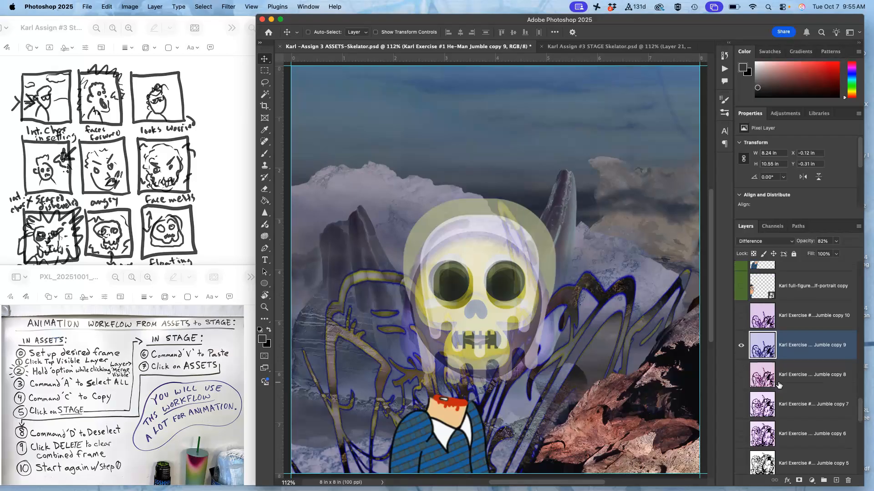
left_click(836, 241)
left_click_drag(831, 255, 834, 254)
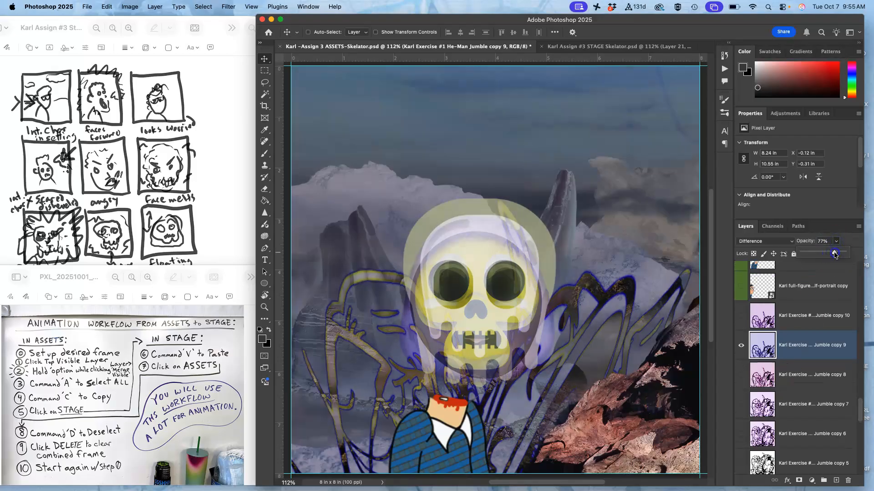
Step: Show and select the He-Man Jumble copy 10 layer and set its opacity to 87%
left_click(741, 315)
left_click(804, 318)
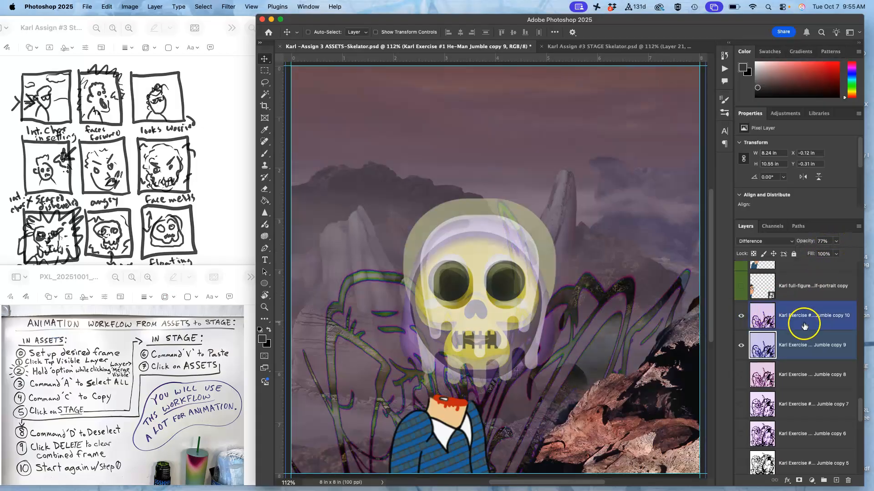
left_click(836, 242)
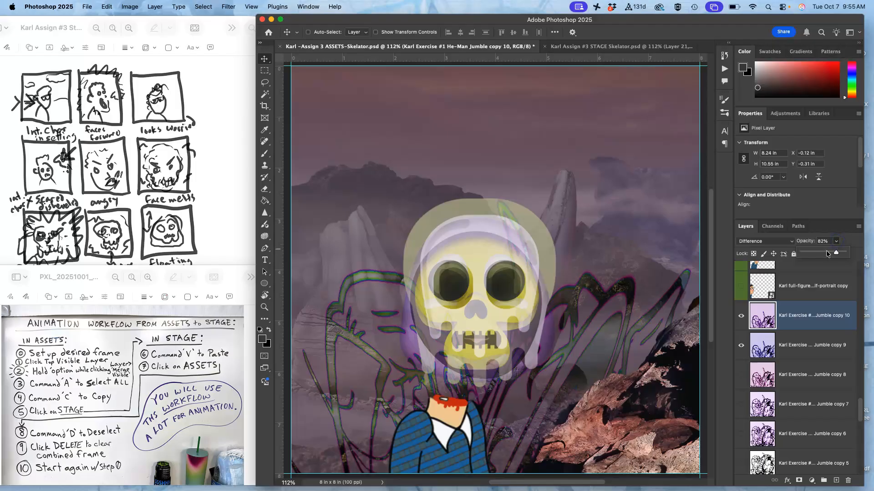
left_click(828, 254)
left_click_drag(827, 254, 839, 254)
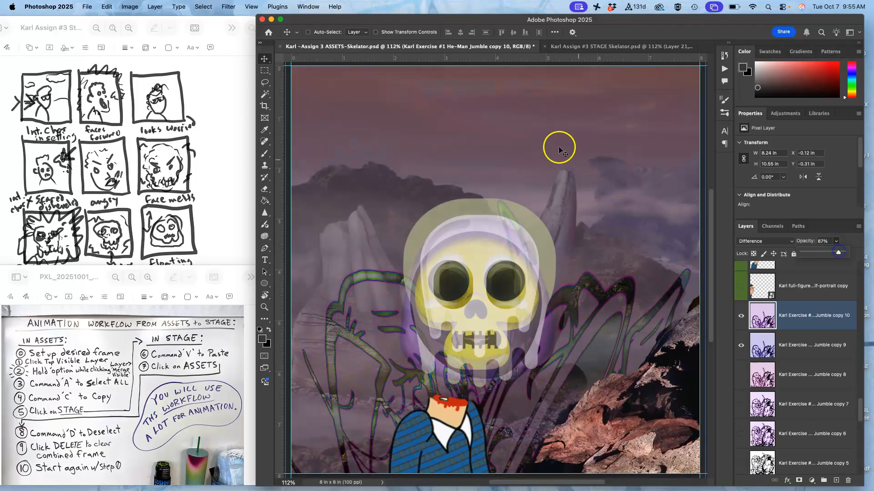
Step: Compare the setup with the STAGE frame, and hide the Jumble copy 9 layer in ASSETS while keeping Jumble copy 10 shown
left_click(590, 46)
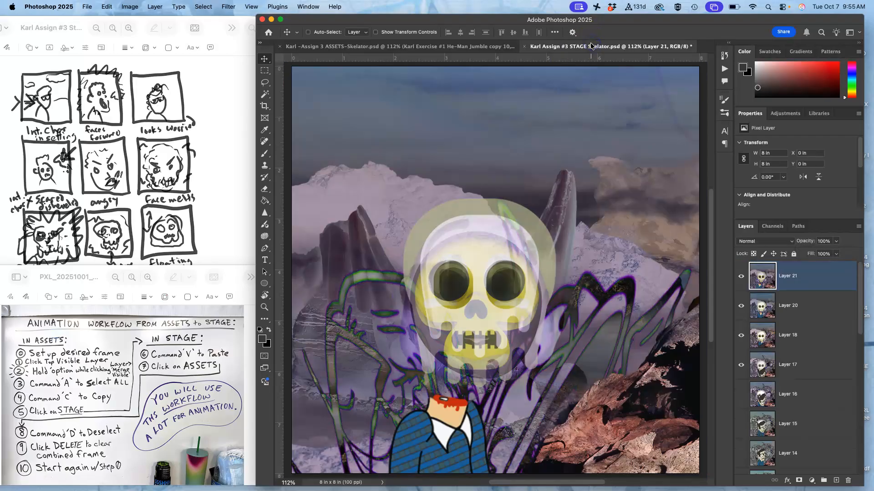
left_click(500, 46)
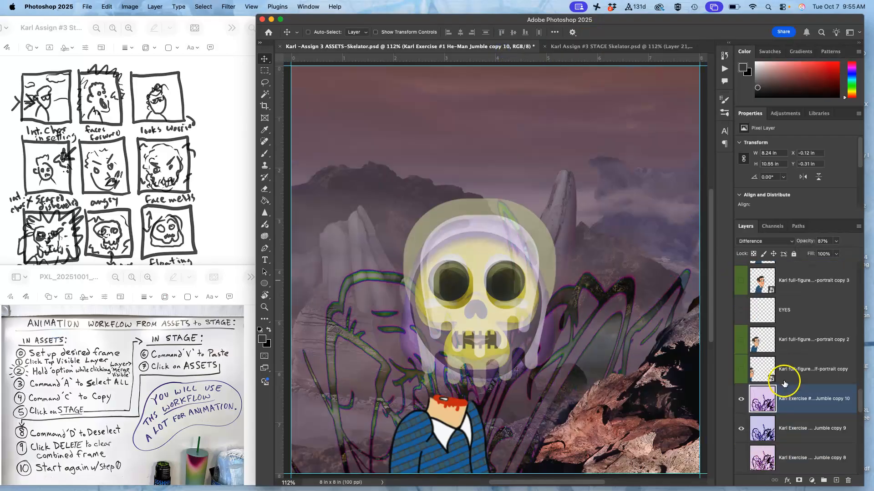
scroll(784, 384, "down", 1)
left_click(742, 370)
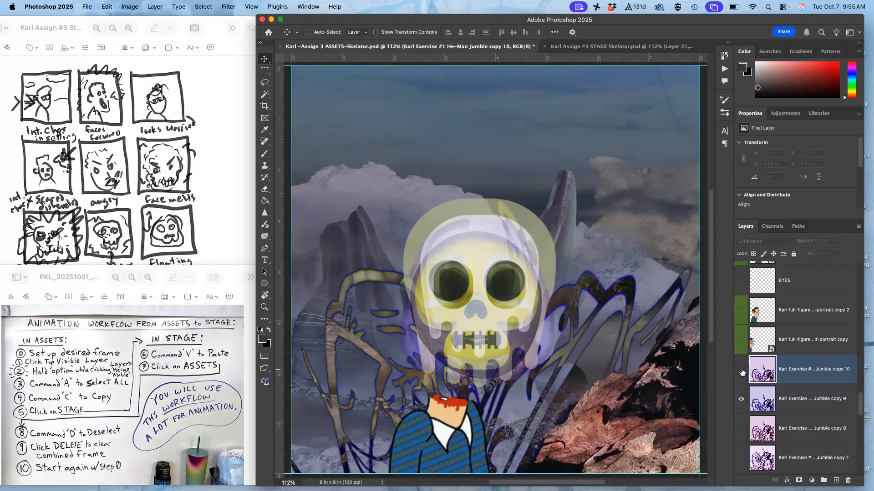
left_click(742, 370)
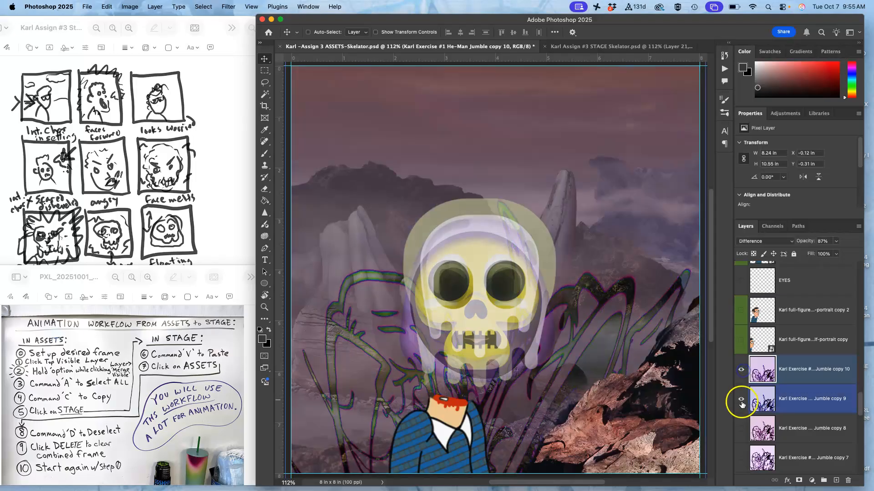
left_click(741, 399)
left_click(601, 47)
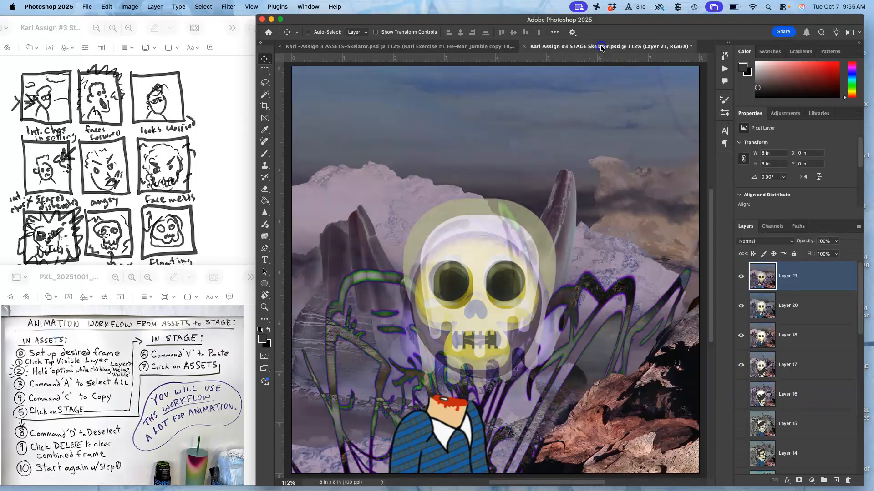
left_click(484, 45)
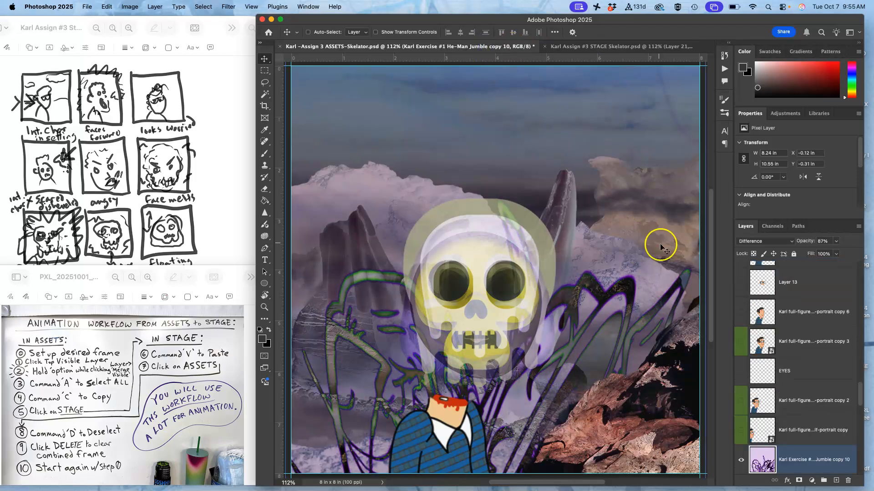
Step: Duplicate the full-figure self-portrait copy 9 layer and hide the original
scroll(802, 372, "up", 5)
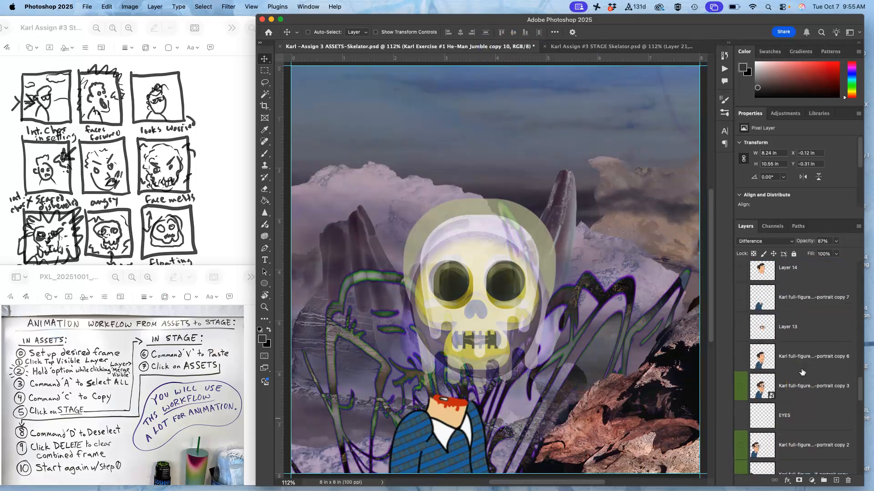
scroll(802, 372, "up", 1)
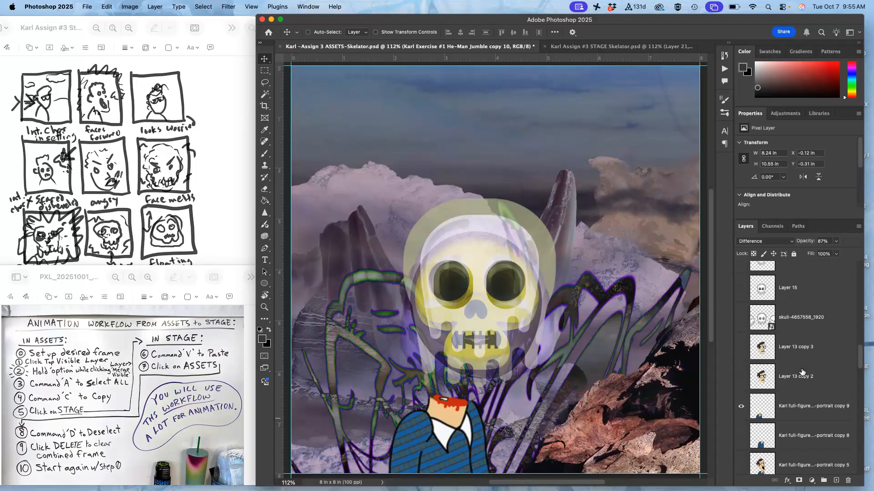
left_click(791, 408)
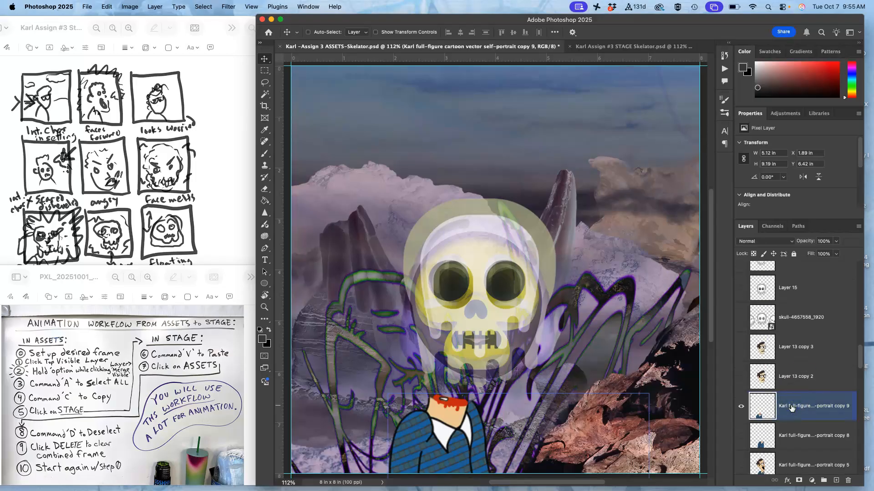
key("super+j")
left_click(741, 435)
Step: Rotate the duplicated headless body about -12° and move it lower, to X 1.23 in and Y 7.1 in
key("super+t")
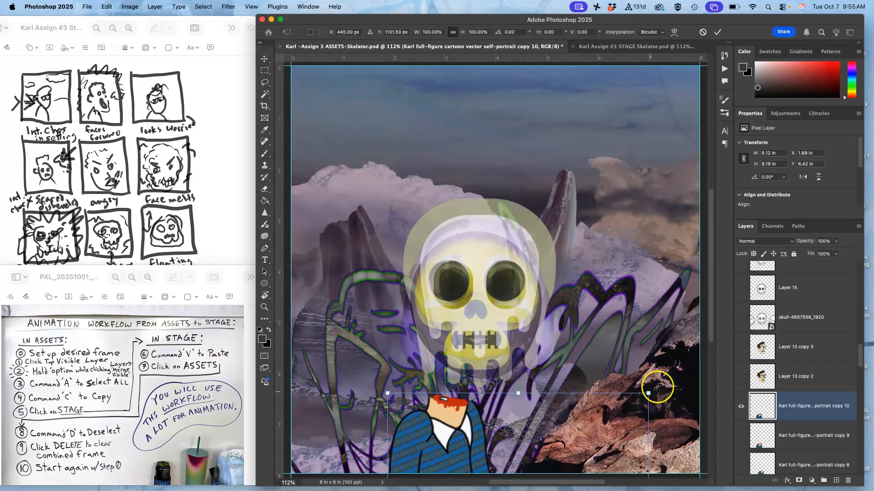
left_click_drag(657, 388, 592, 397)
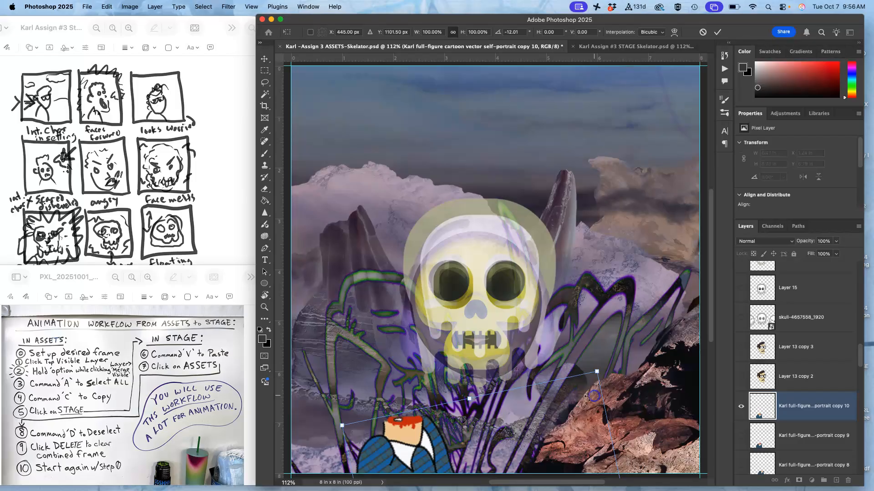
left_click_drag(489, 438, 490, 455)
left_click(503, 448)
key("Return")
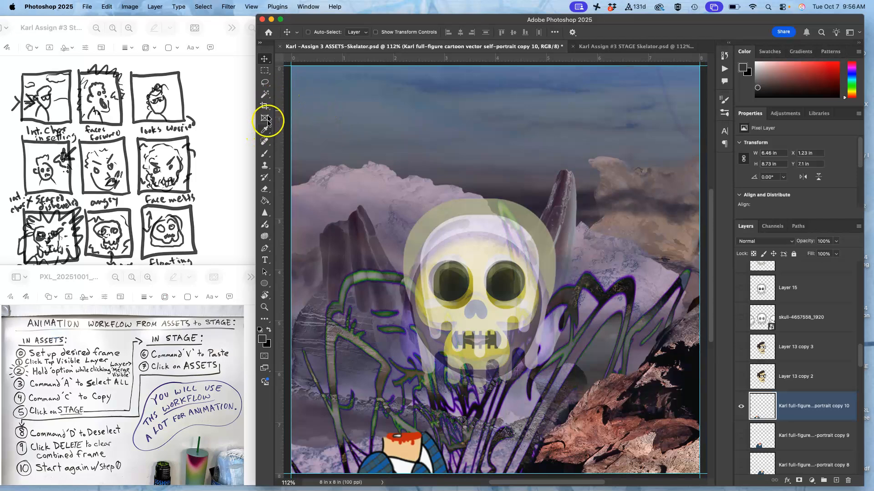
Step: Lasso small blood-splatter shapes just above the severed neck, adding the second to the first selection
left_click(264, 83)
mouse_move(411, 424)
left_mouse_down()
mouse_move(406, 443)
mouse_move(401, 425)
left_mouse_up()
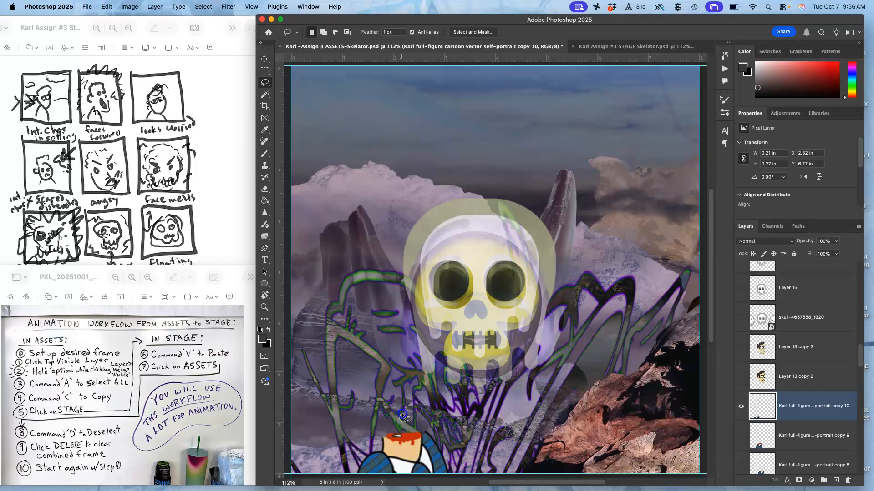
left_click_drag(399, 426, 417, 419)
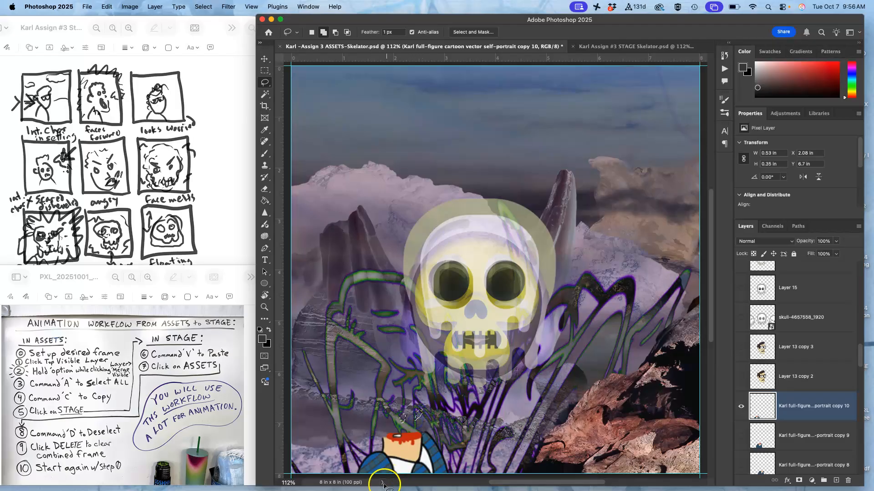
Step: Fill the selected splatter shapes with red ef1c0c at 100% opacity in Normal mode, and deselect them
left_click(105, 6)
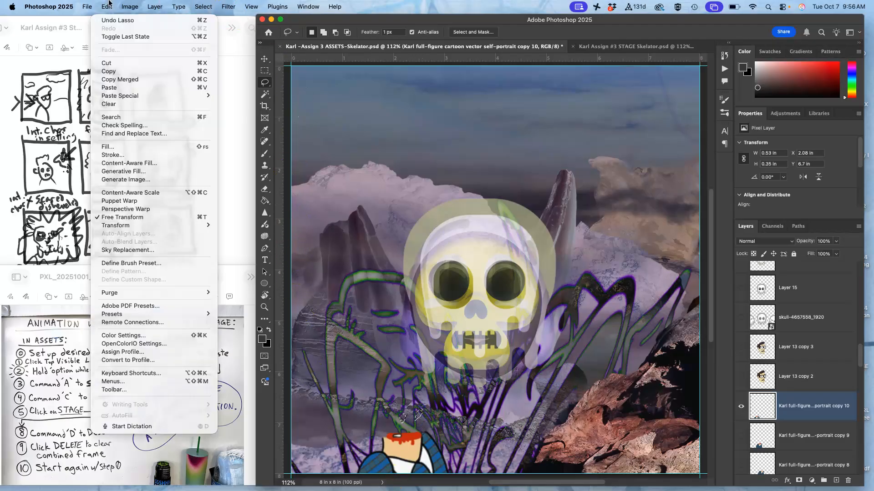
left_click(238, 186)
key("shift+BackSpace")
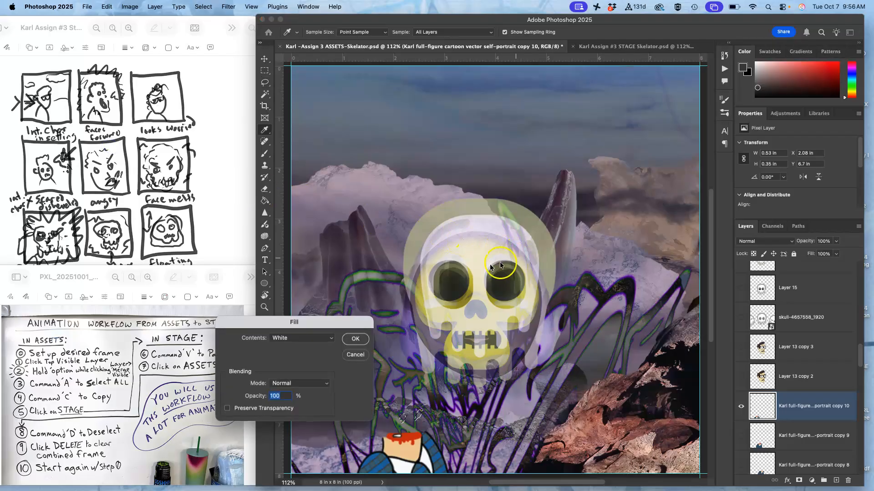
left_click(336, 339)
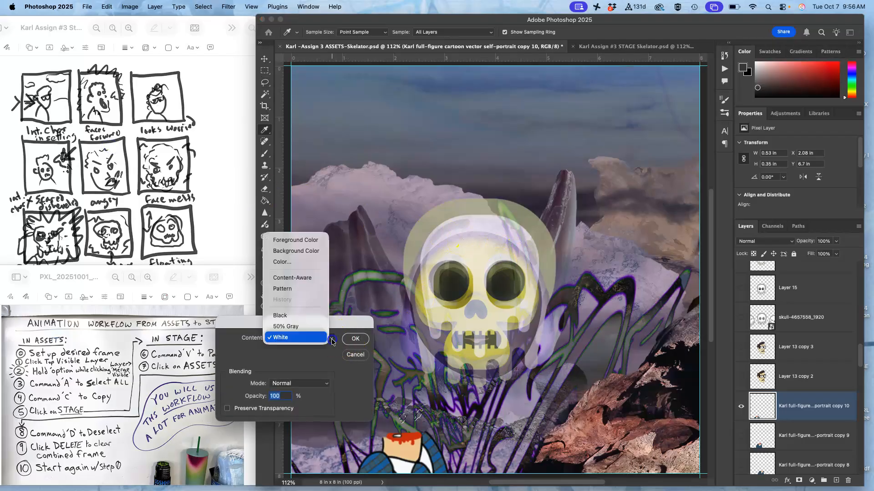
left_click(314, 260)
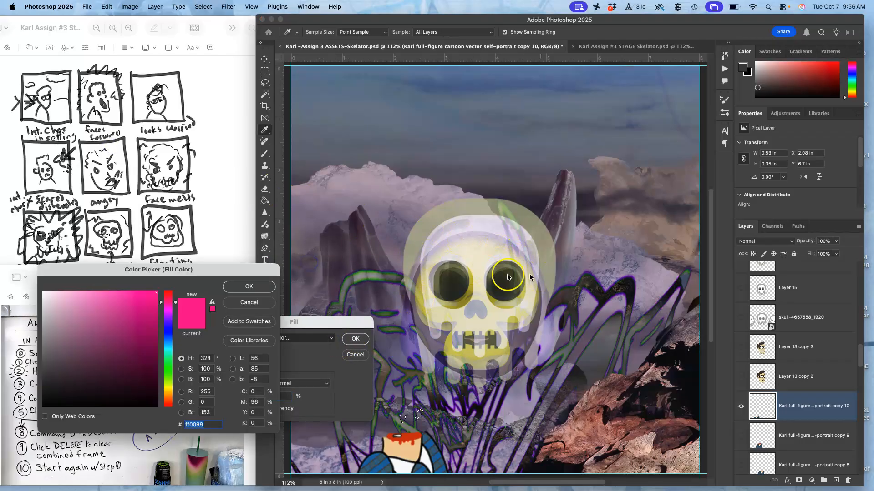
left_click(168, 405)
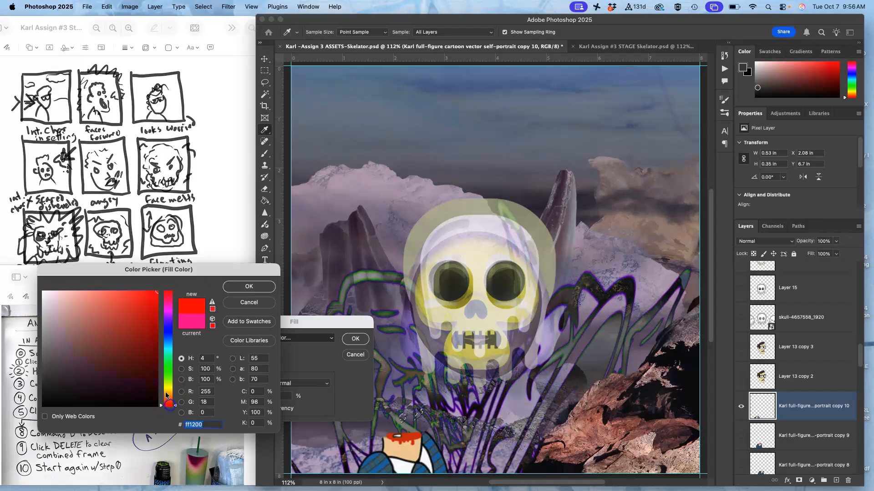
left_click(152, 298)
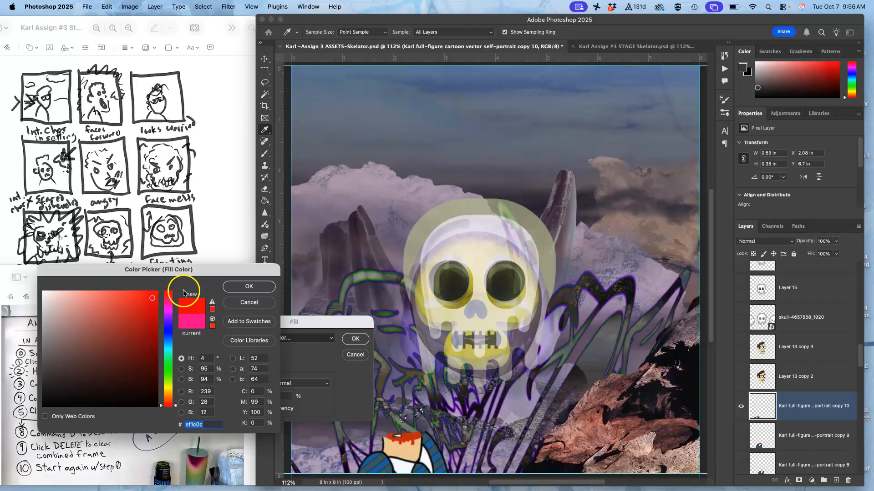
left_click(246, 287)
left_click(354, 339)
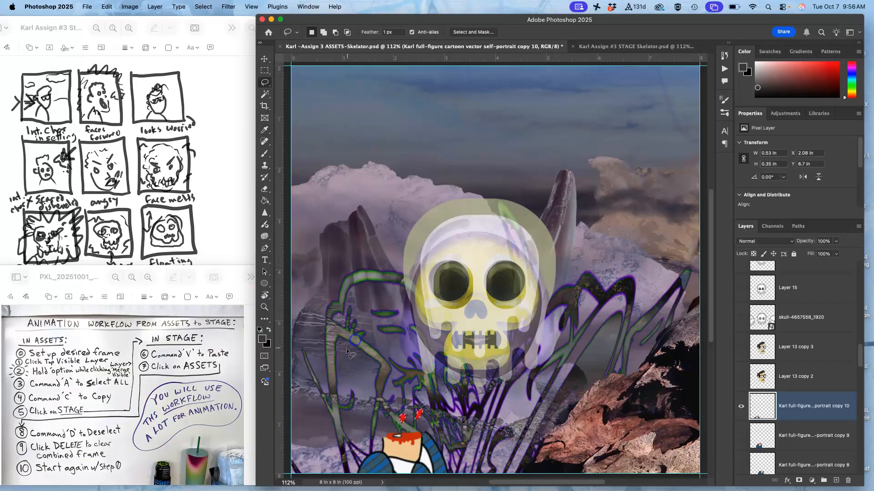
key("super+d")
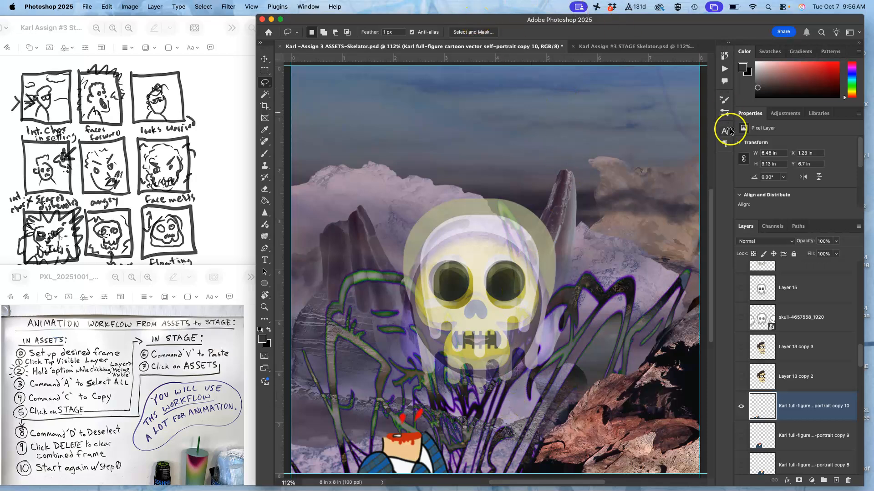
Step: Duplicate the Layer 15 copy 4 skull layer and hide the original
scroll(792, 328, "up", 3)
scroll(792, 327, "up", 3)
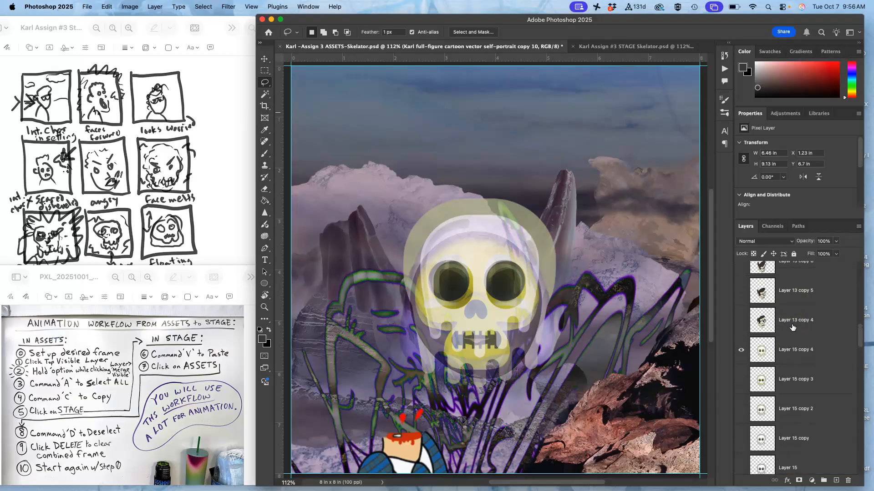
left_click(791, 360)
key("super+j")
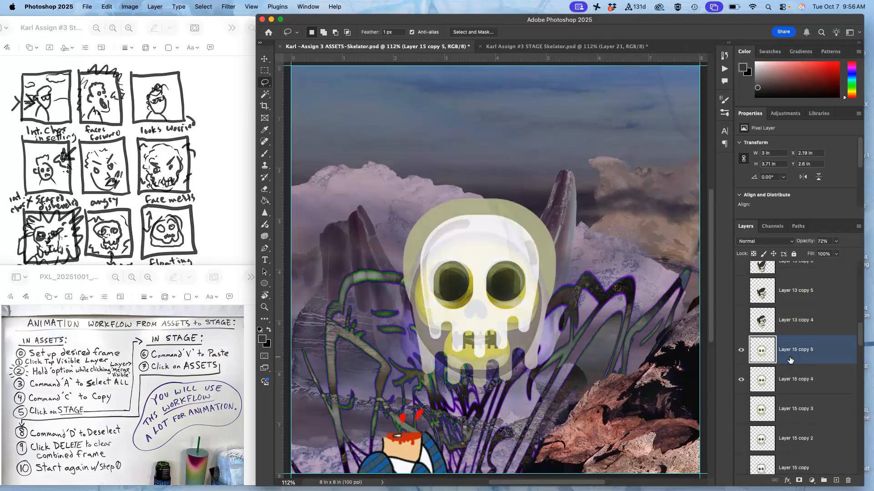
left_click(741, 379)
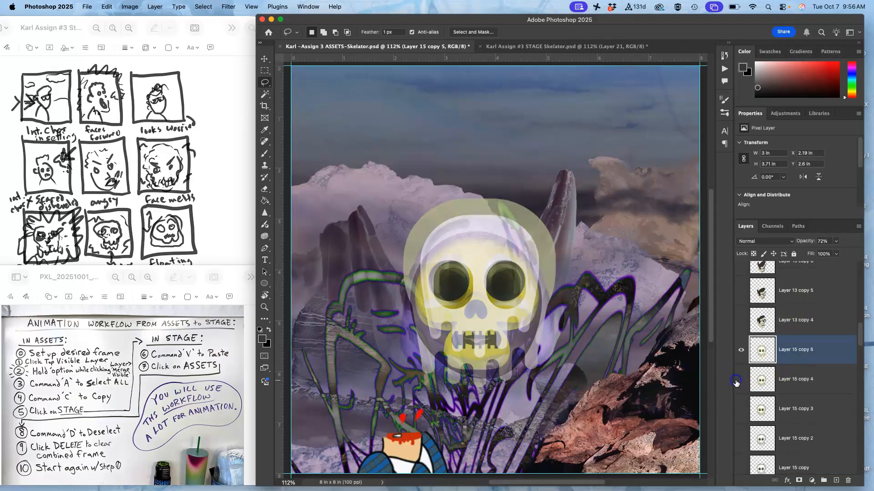
Step: Lower the duplicated skull's opacity to 53% and shift it slightly to X 2.22 in and Y 2.66 in
left_click(836, 241)
left_click(828, 253)
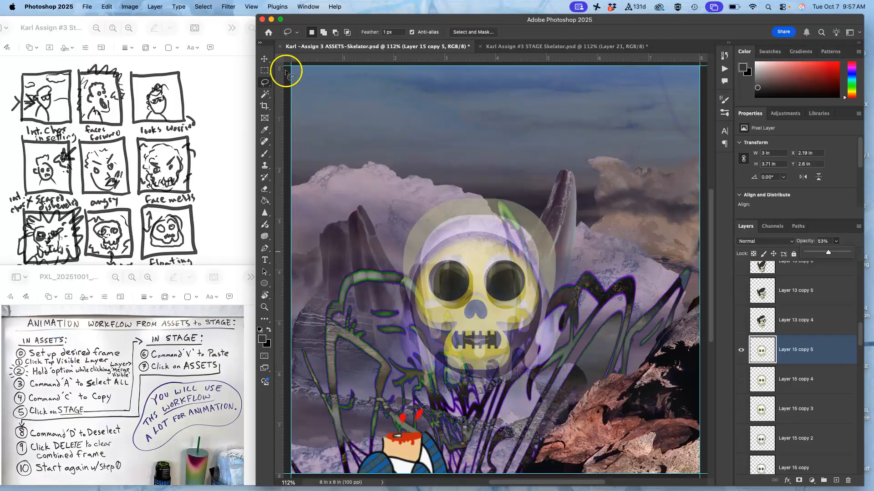
left_click(264, 59)
left_click_drag(426, 208, 428, 209)
key("Right")
key("Right")
key("Left")
key("Left")
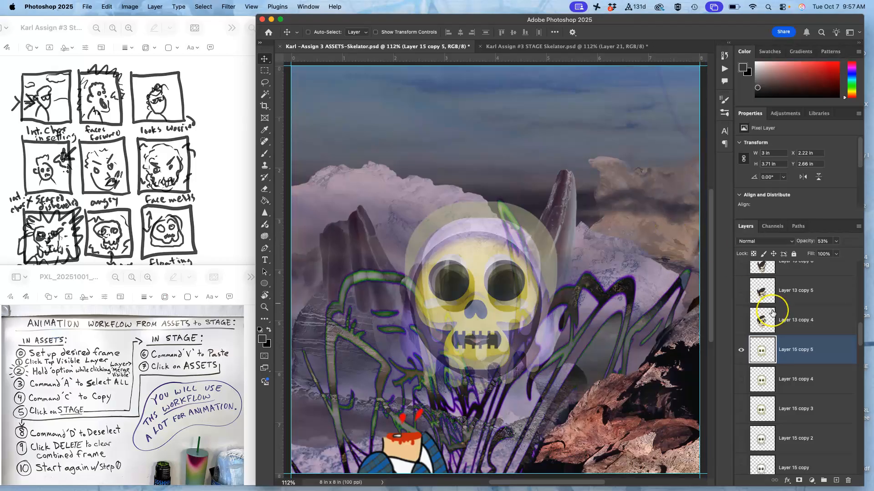
Step: Show the Layer 13 copy 4 cartoon head above the skull
scroll(772, 313, "up", 2)
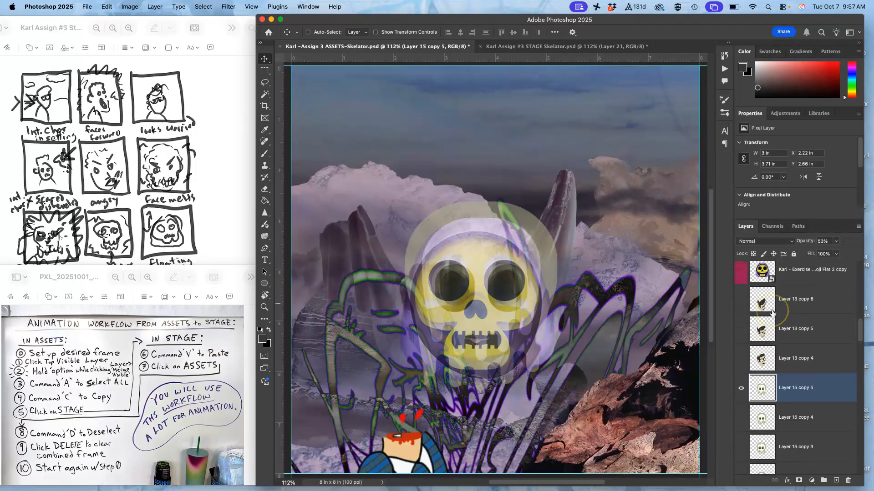
left_click(742, 360)
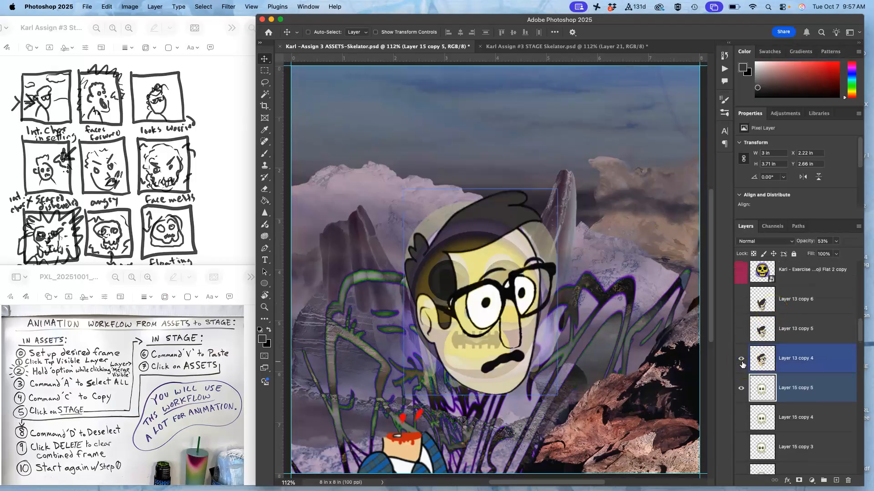